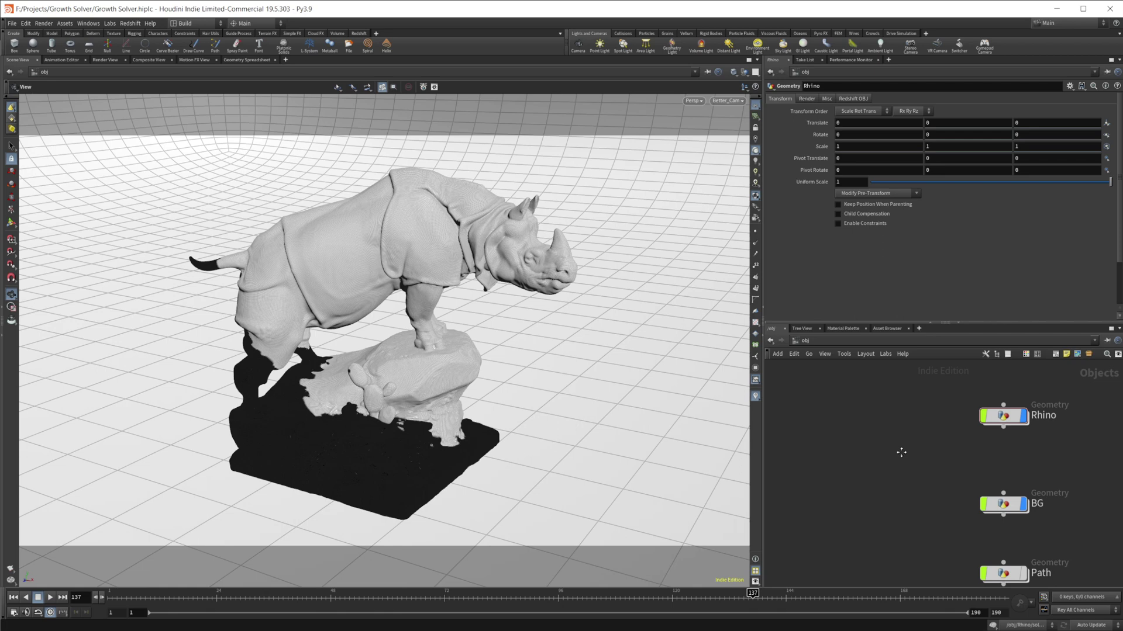
# - Hide the Rhino object and create a new geo1 geometry object, then dive inside it
pyautogui.scroll(1, 958, 436)
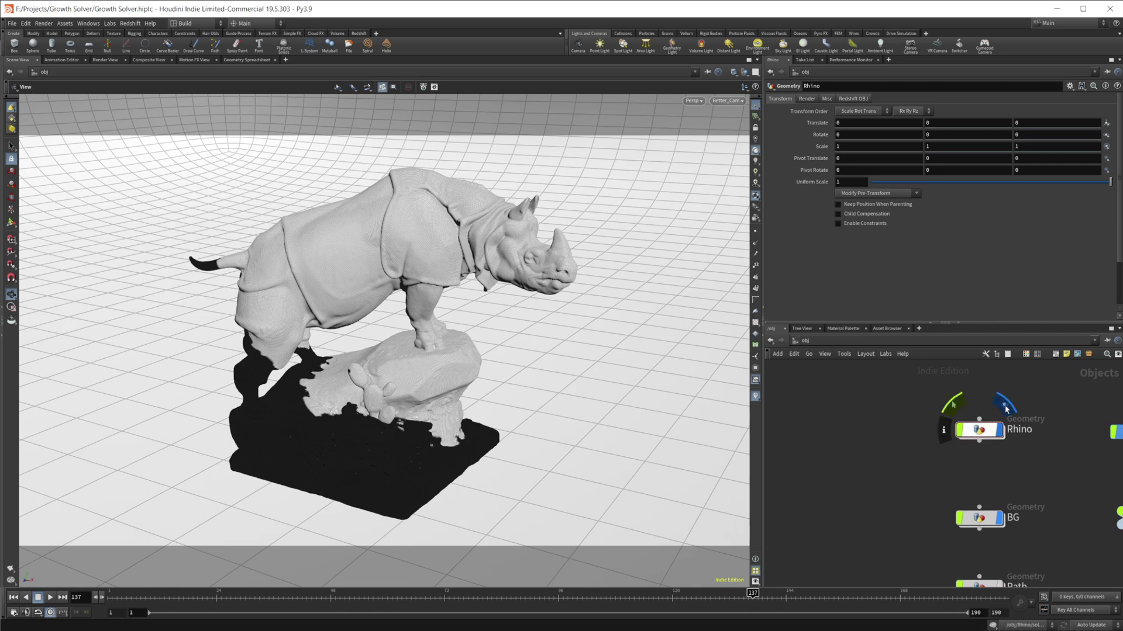
pyautogui.click(1003, 406)
pyautogui.press('Tab')
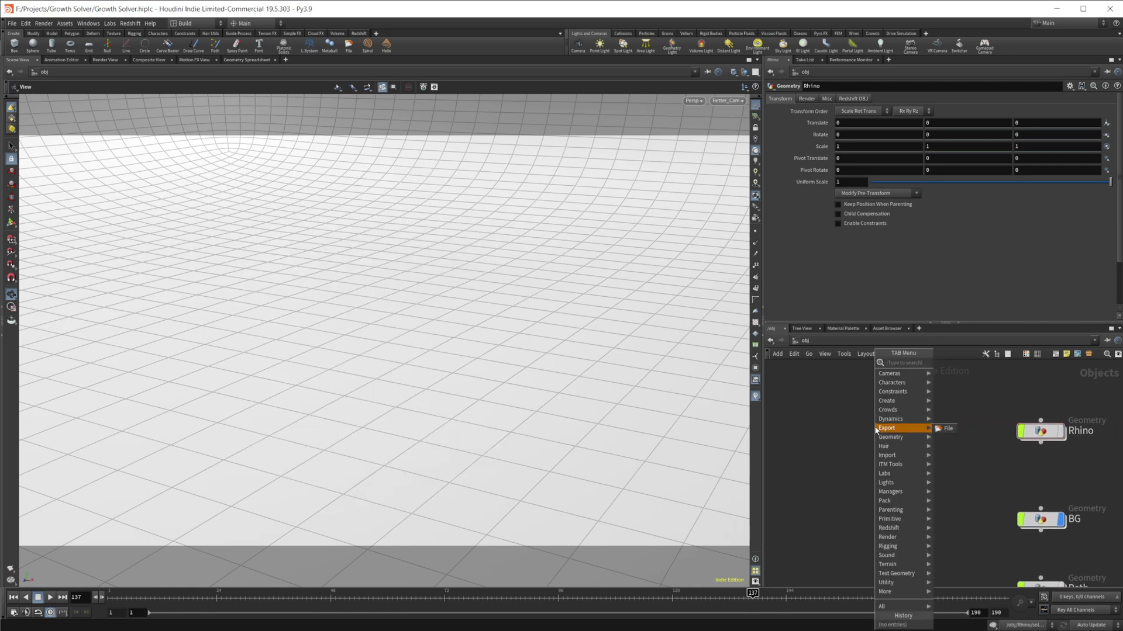
pyautogui.write('geom')
pyautogui.press('Return')
pyautogui.click(873, 431)
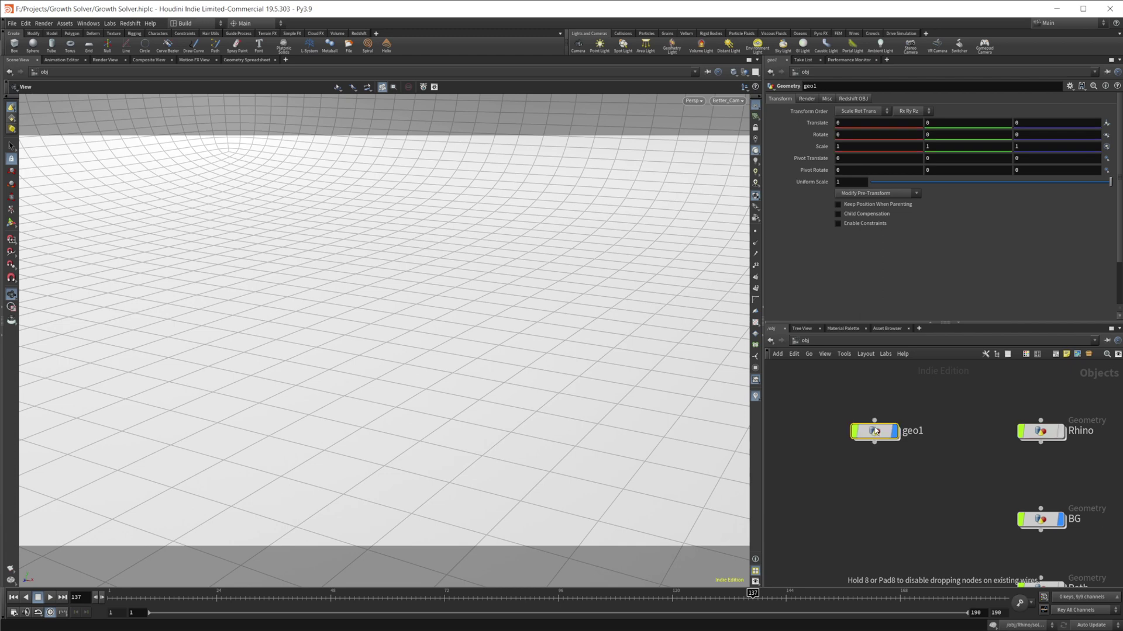
pyautogui.doubleClick(874, 431)
# - Add a File SOP that loads the Alfred Jacquemart.OBJ rhino scan, and frame it
pyautogui.press('Tab')
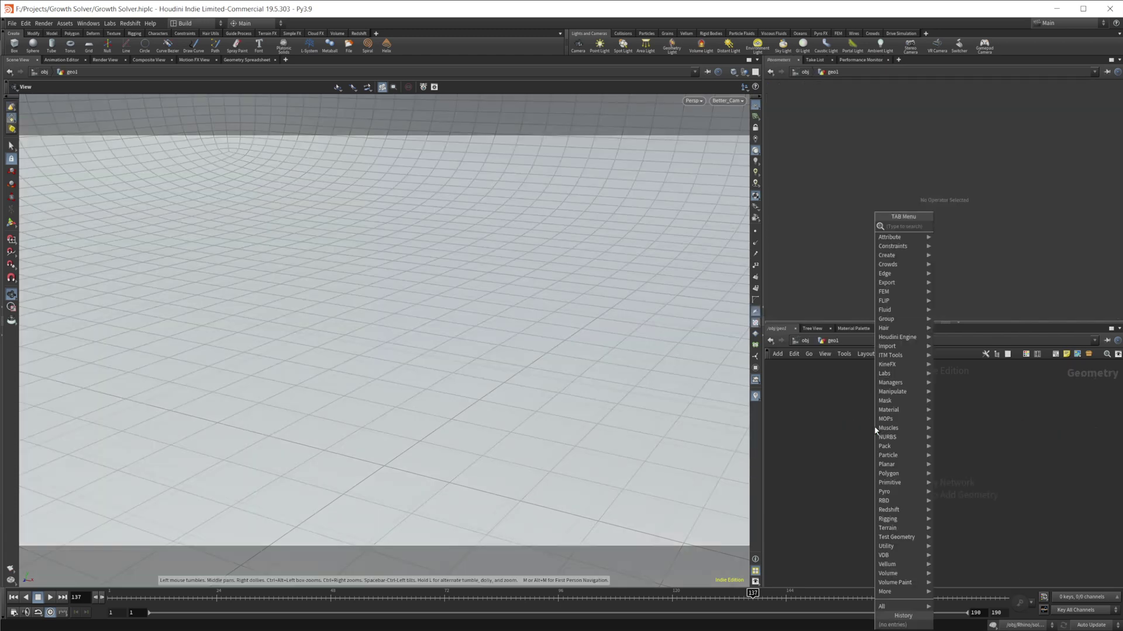
pyautogui.write('fi')
pyautogui.press('Return')
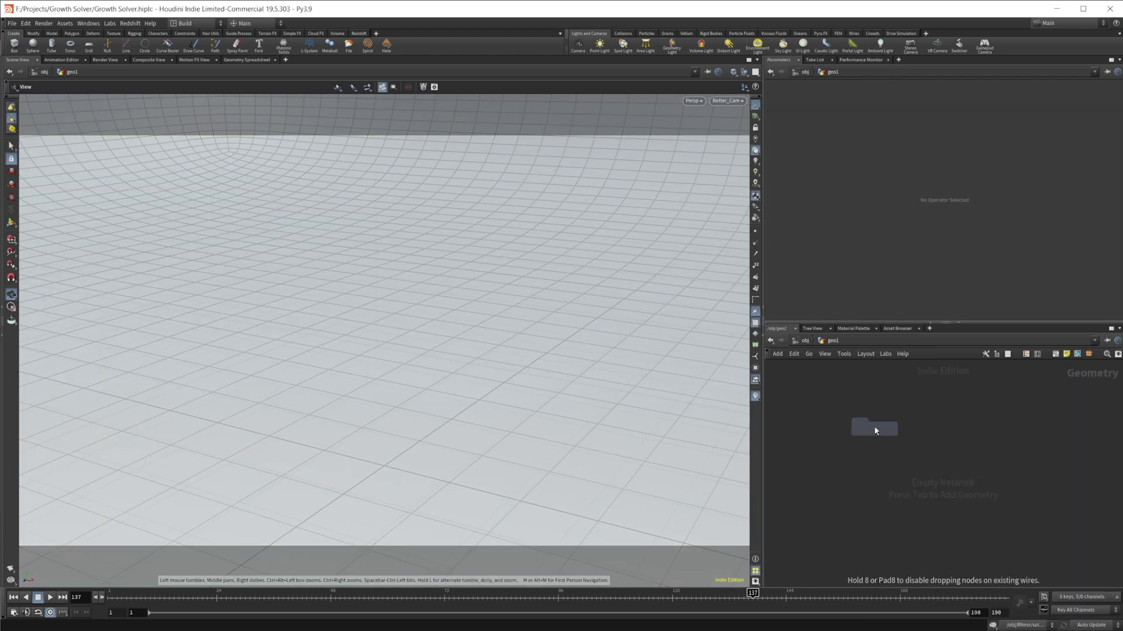
pyautogui.click(875, 431)
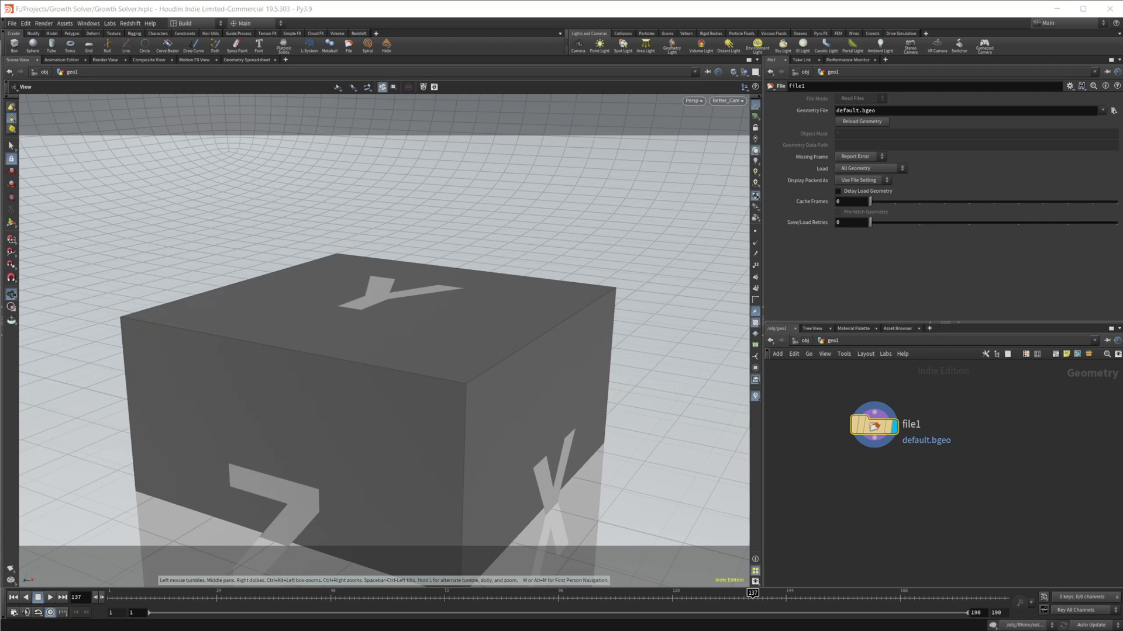
pyautogui.moveTo(924, 110); pyautogui.dragTo(733, 111)
pyautogui.write('E:/ThreeDScans/Alfred Jacquemart.OBJ')
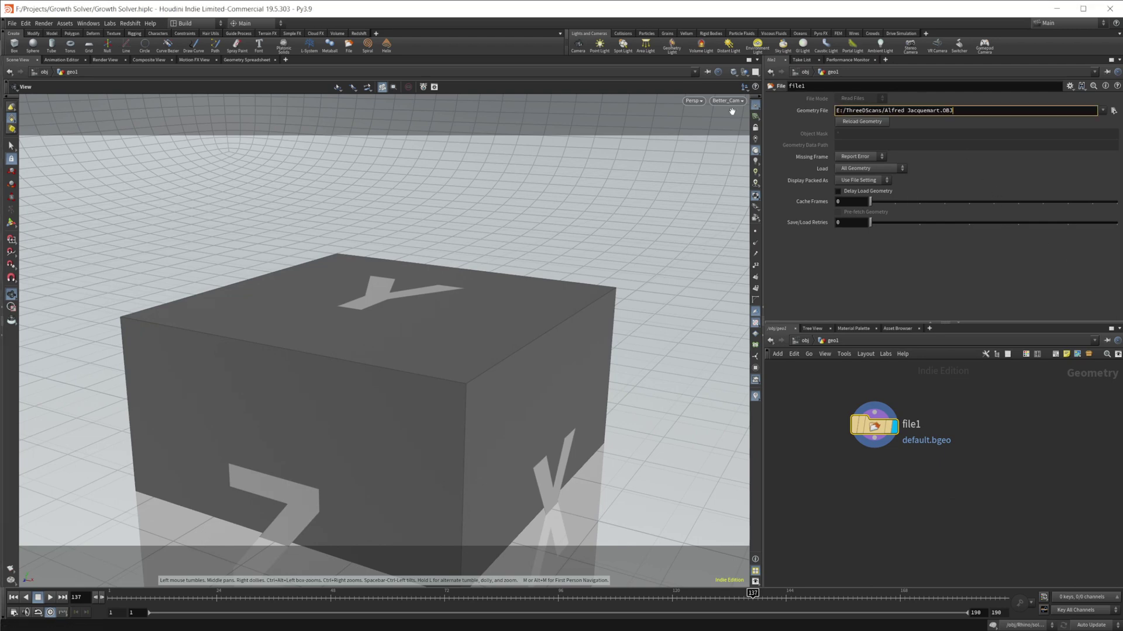
pyautogui.press('Return')
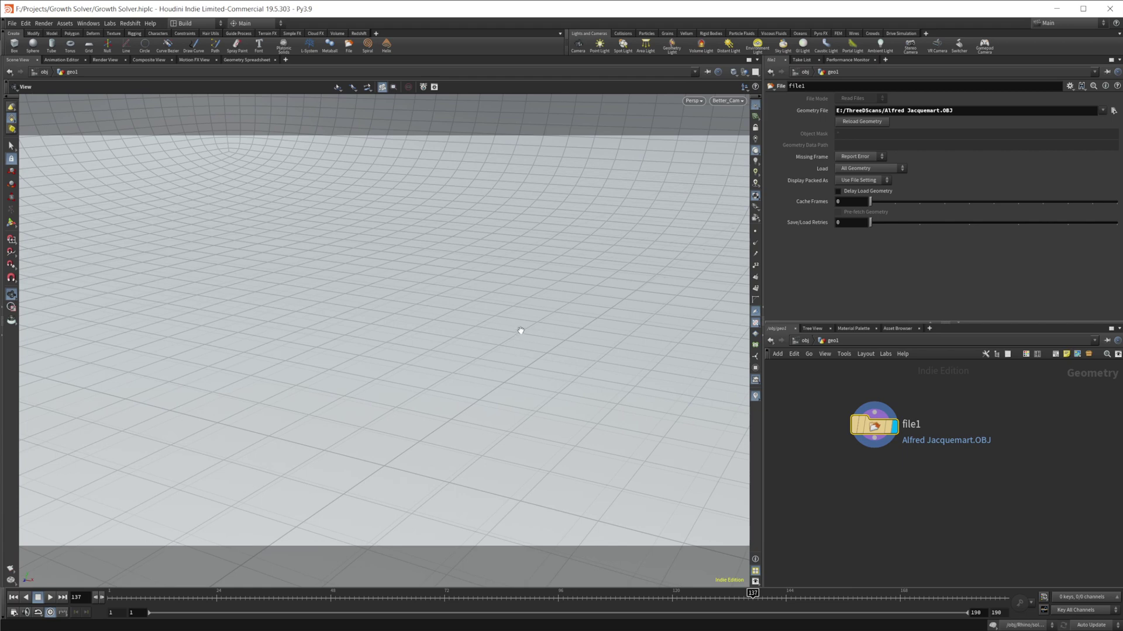
pyautogui.press('f')
pyautogui.moveTo(368, 393); pyautogui.dragTo(426, 333)
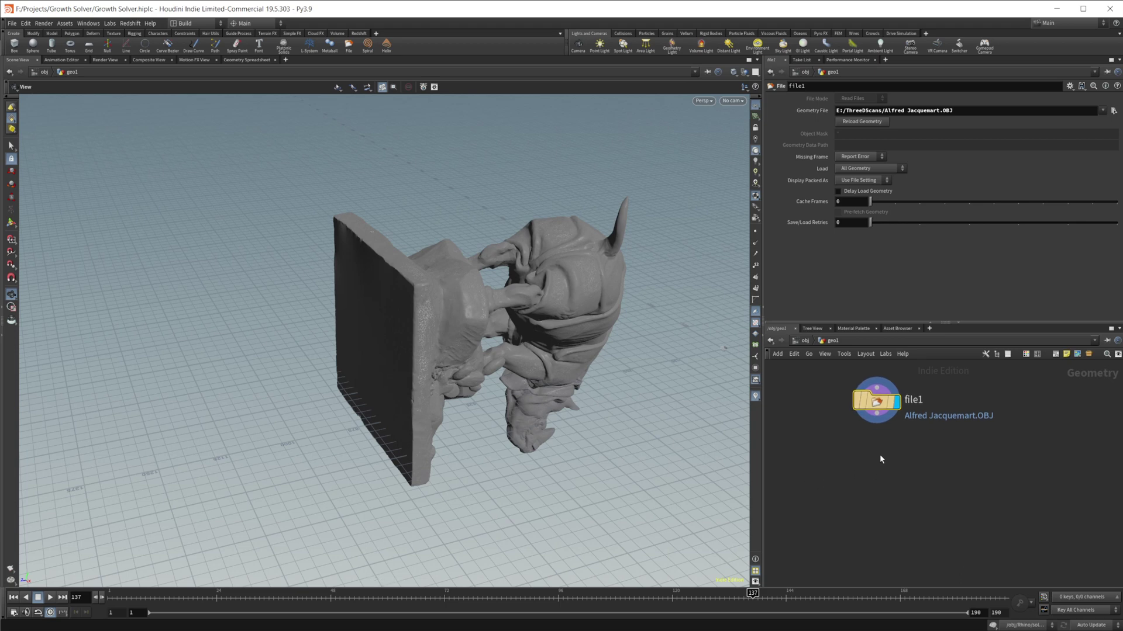
# - Add a Transform node below file1 rotating the rhino 90, 270, 0
pyautogui.press('Tab')
pyautogui.write('transform')
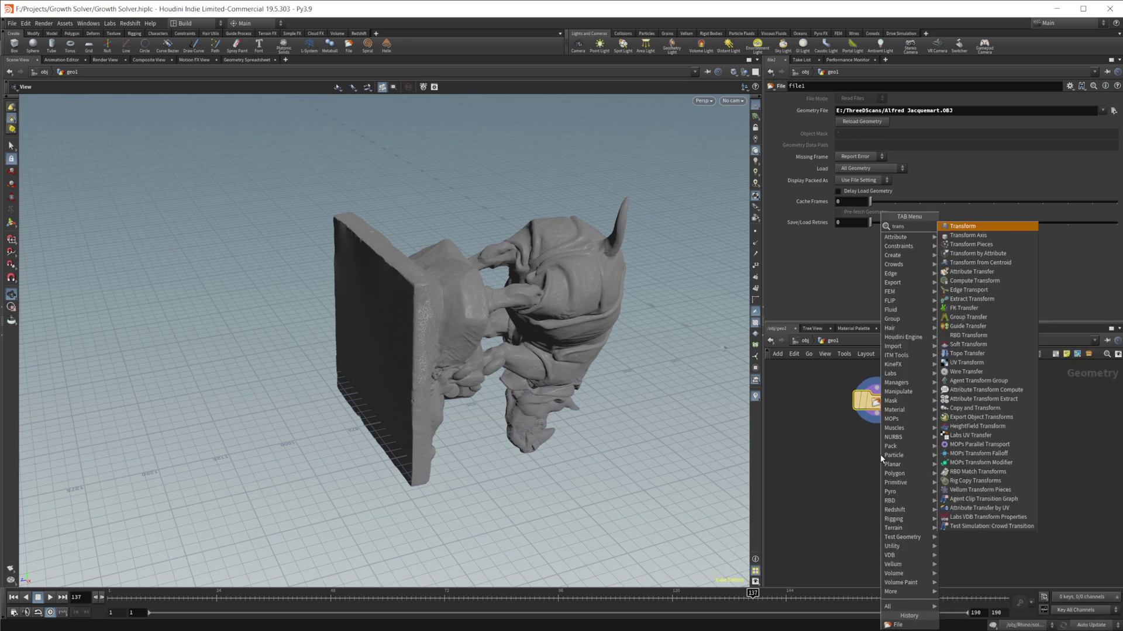
pyautogui.press('Return')
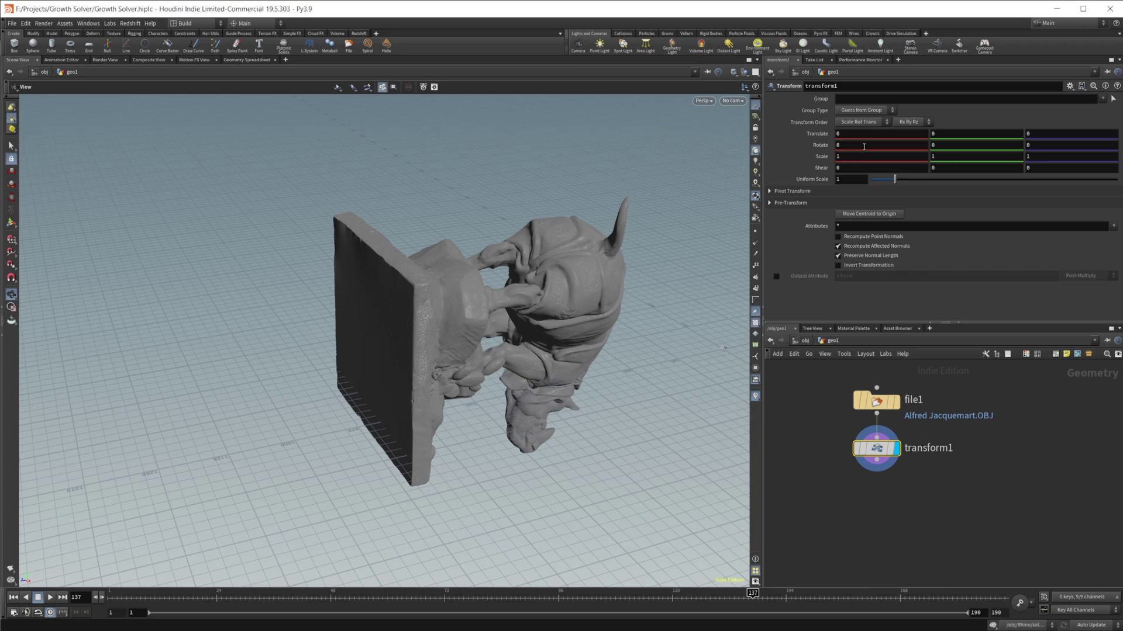
pyautogui.click(863, 146)
pyautogui.write('90')
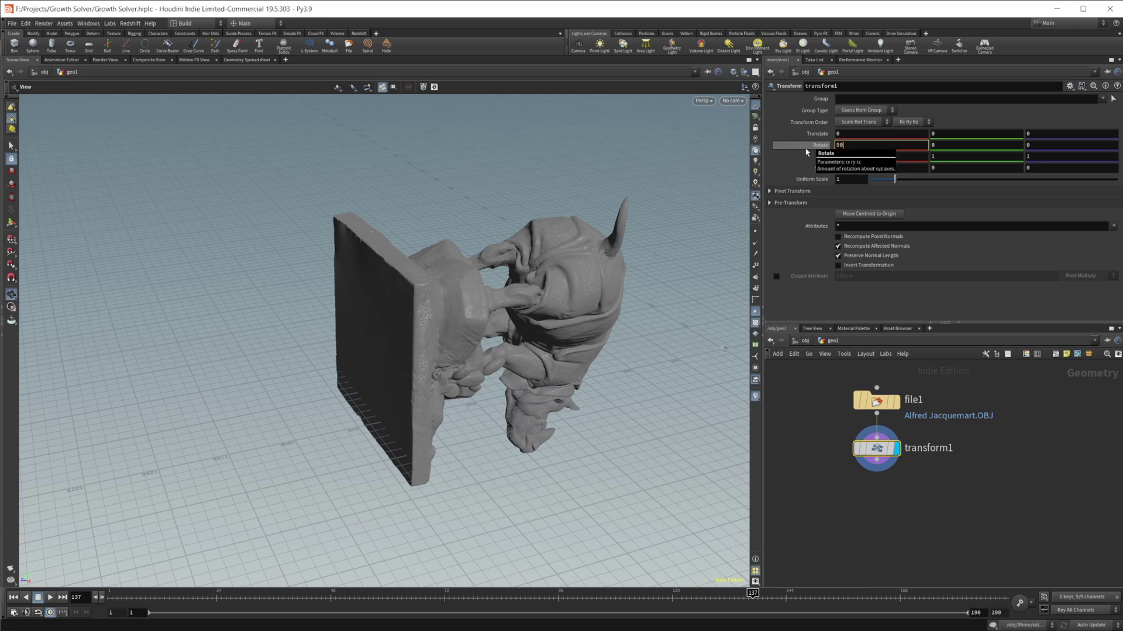
pyautogui.press('Tab')
pyautogui.write('27')
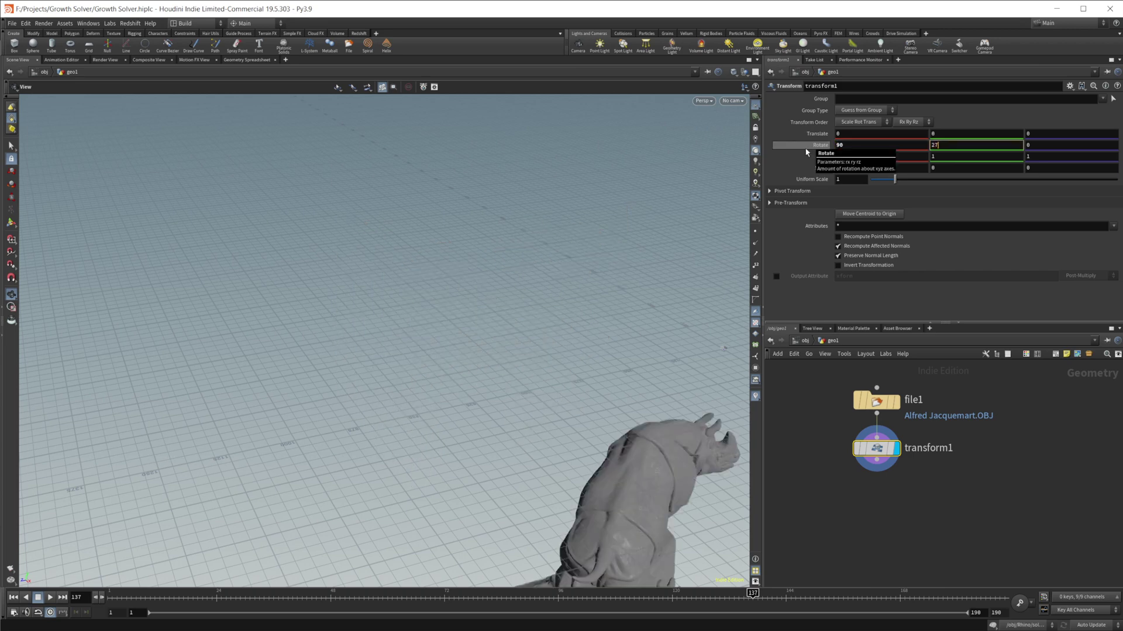
pyautogui.write('0')
pyautogui.press('Return')
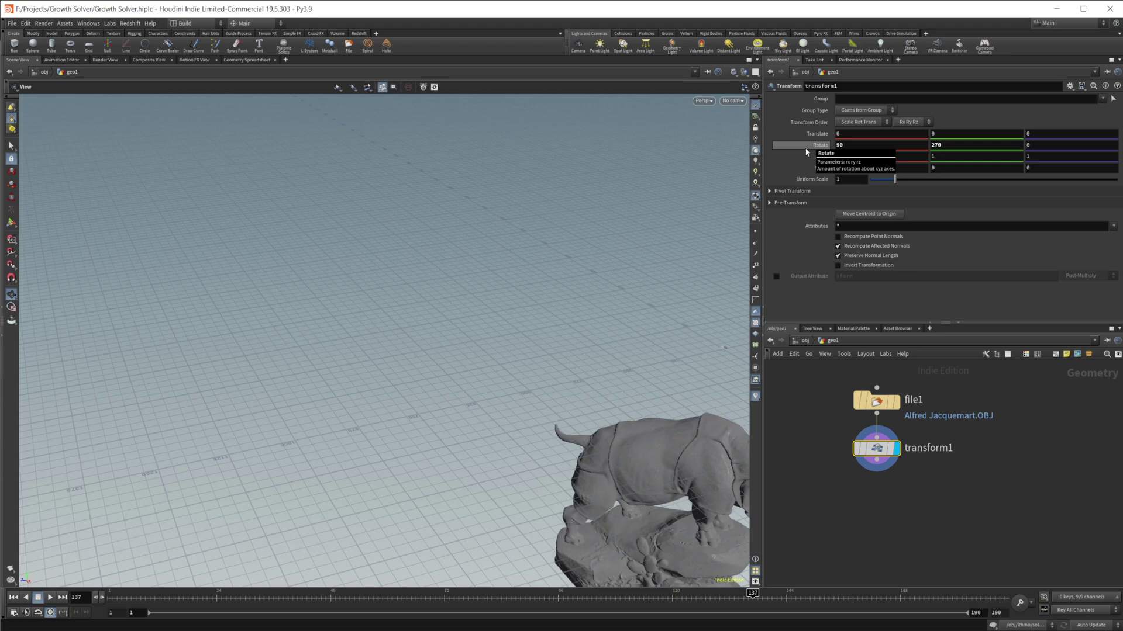
pyautogui.moveTo(599, 447); pyautogui.dragTo(551, 427, button='middle')
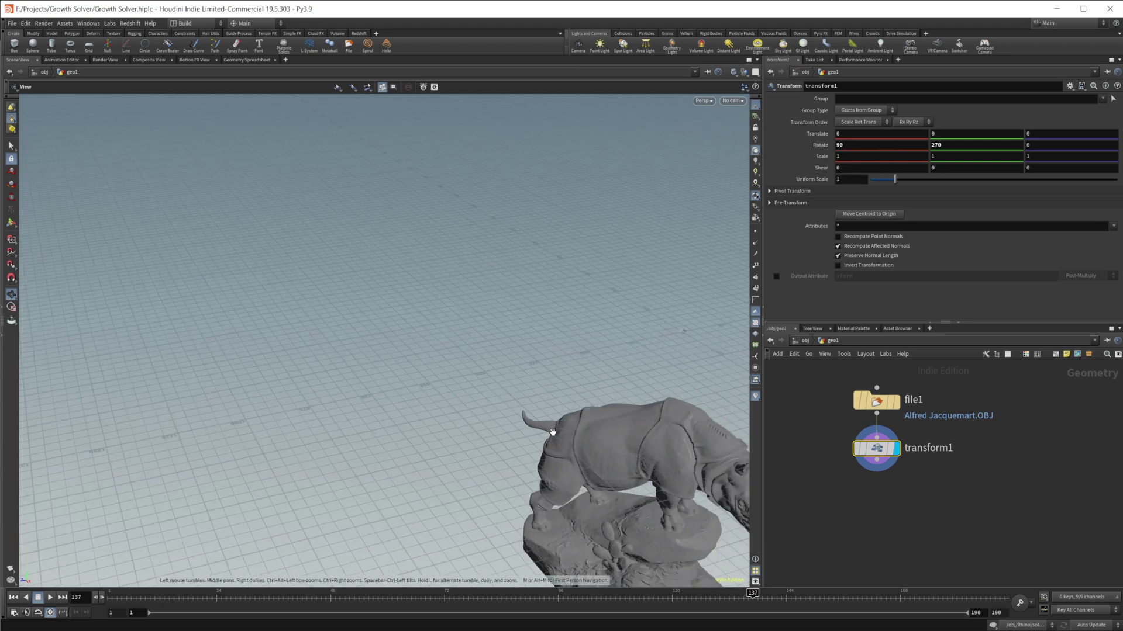
# - Add a Match Size node with Scale to Fit on and Justify Y set to Min
pyautogui.press('Tab')
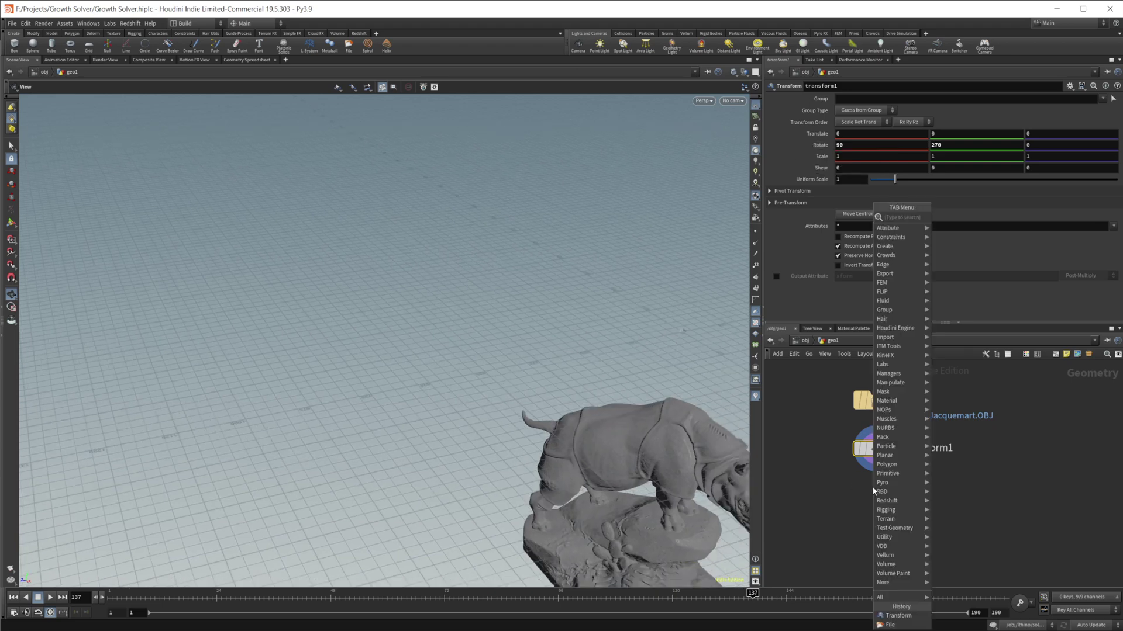
pyautogui.write('match')
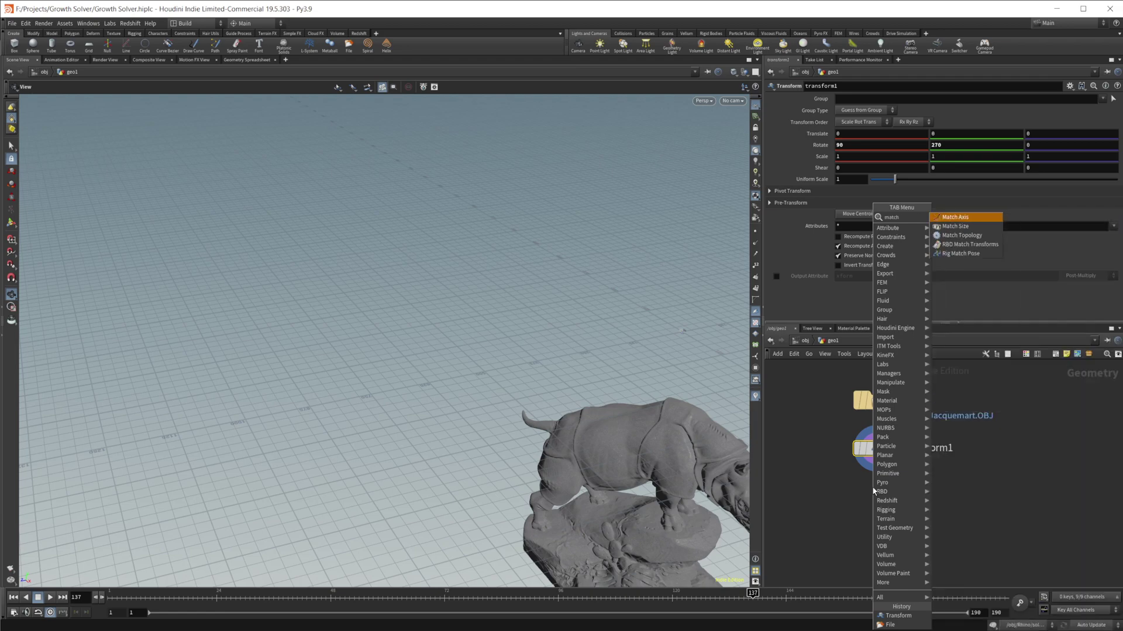
pyautogui.press('Down')
pyautogui.press('Return')
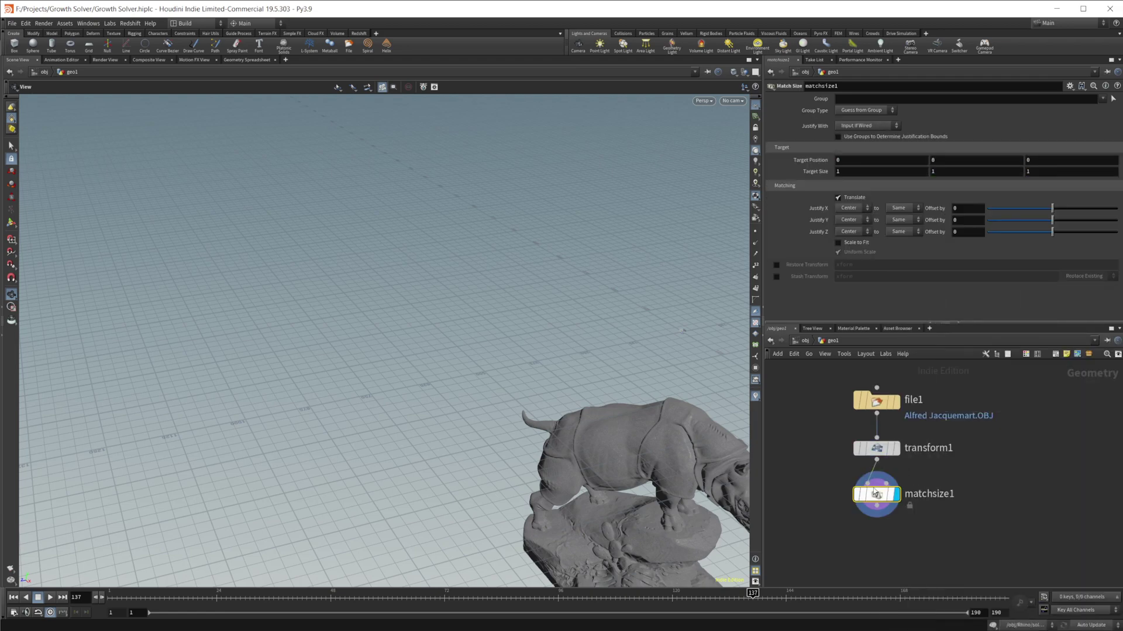
pyautogui.click(865, 243)
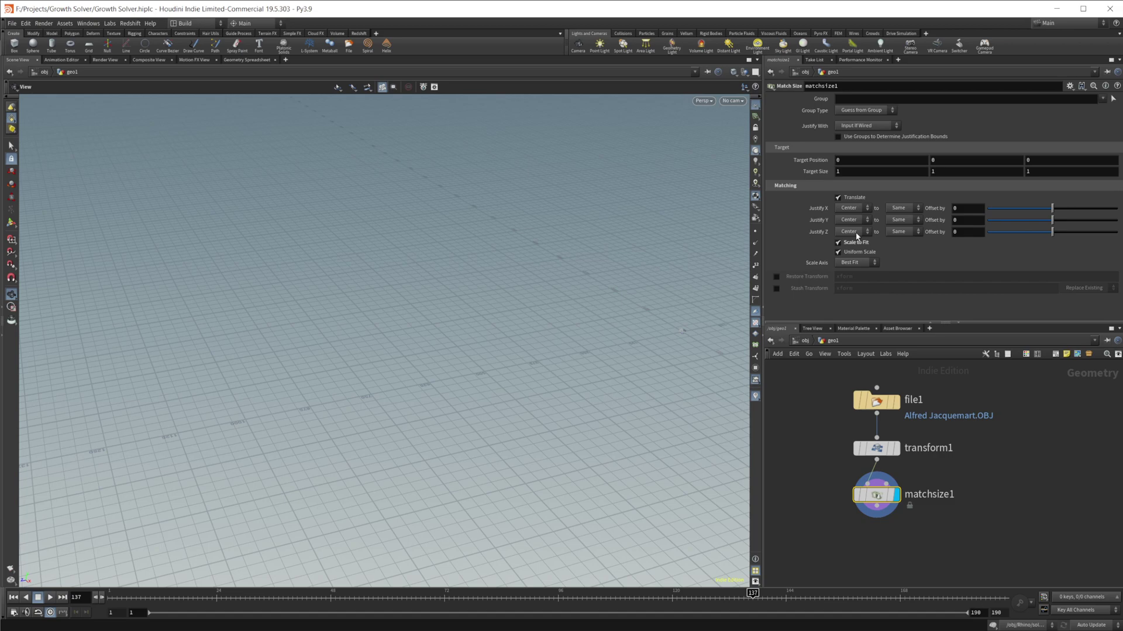
pyautogui.hotkey('space', 'f')
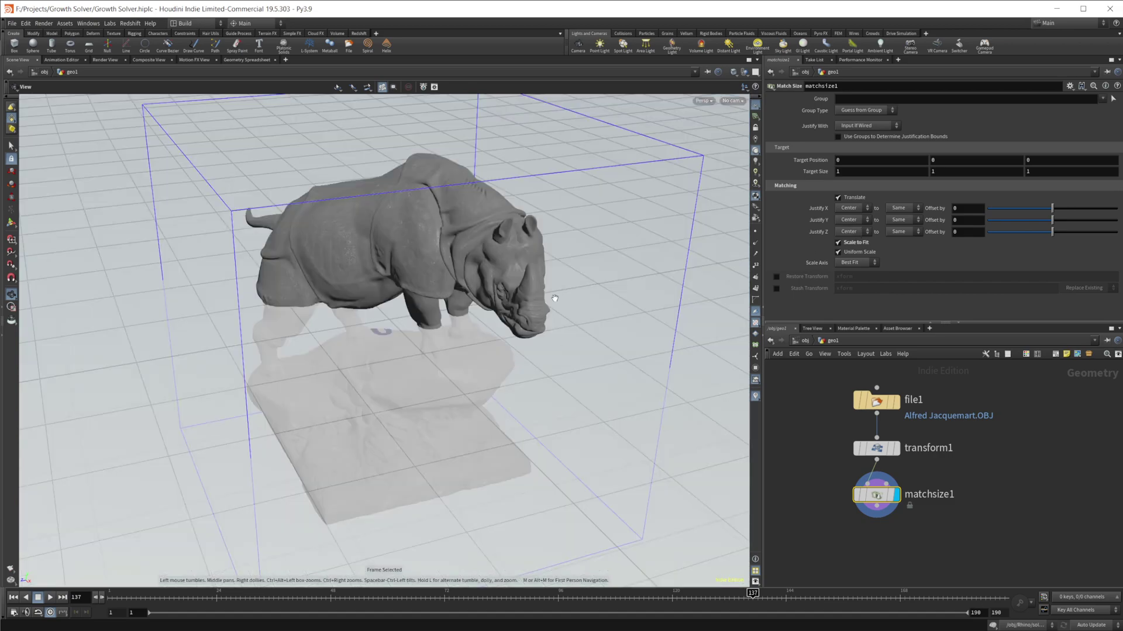
pyautogui.moveTo(498, 326); pyautogui.dragTo(280, 391, button='right')
pyautogui.moveTo(443, 327); pyautogui.dragTo(468, 321)
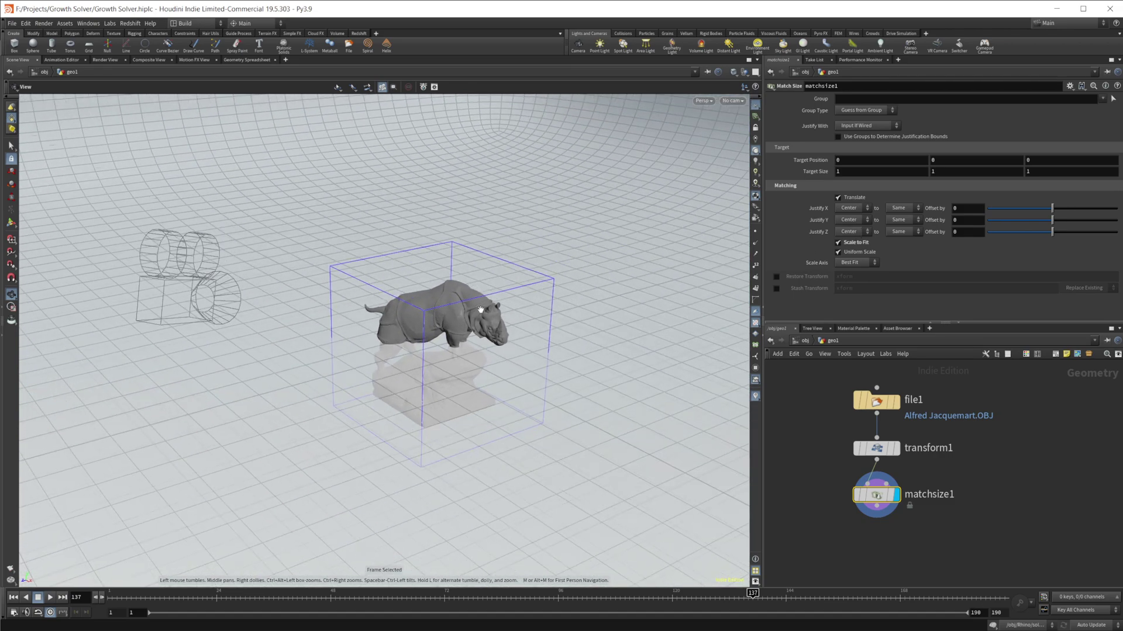
pyautogui.click(849, 221)
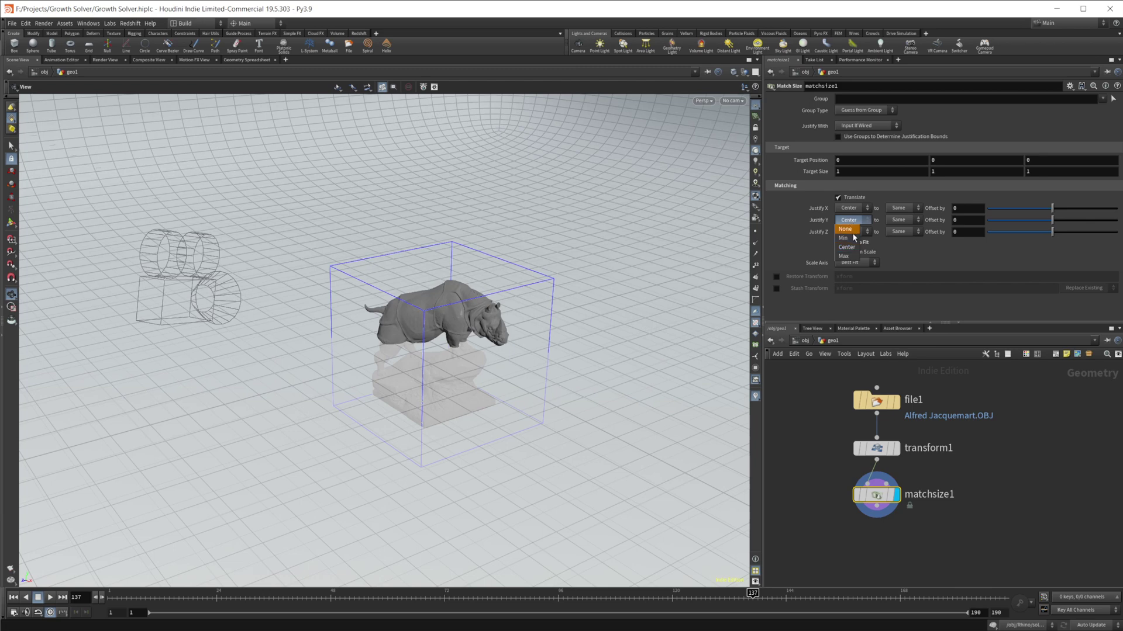
pyautogui.click(848, 223)
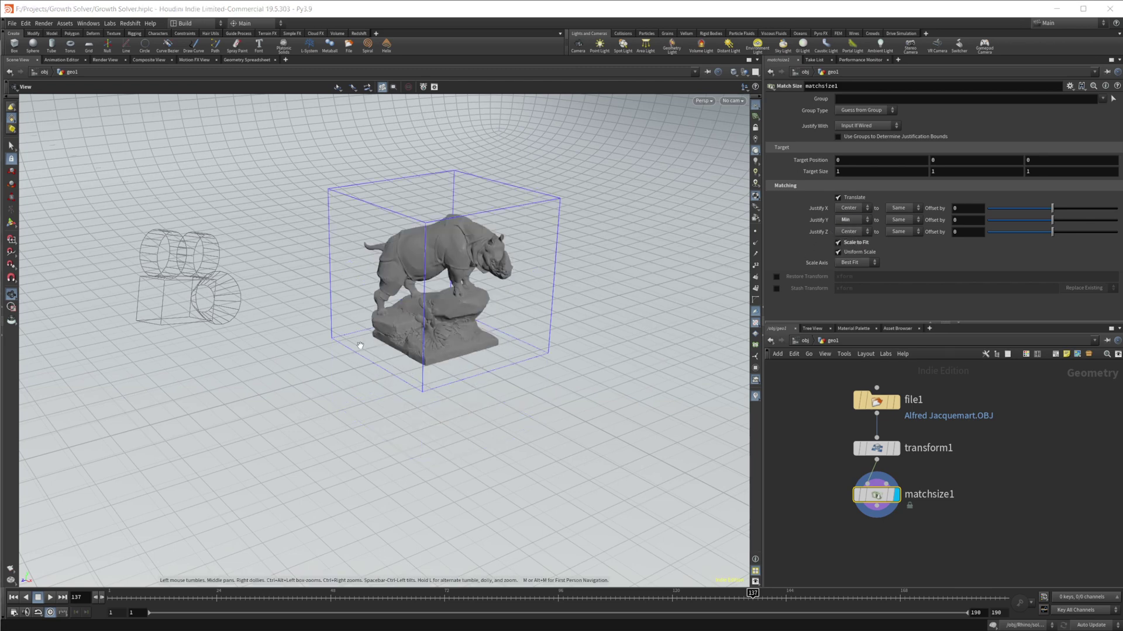
pyautogui.moveTo(360, 346); pyautogui.dragTo(461, 352)
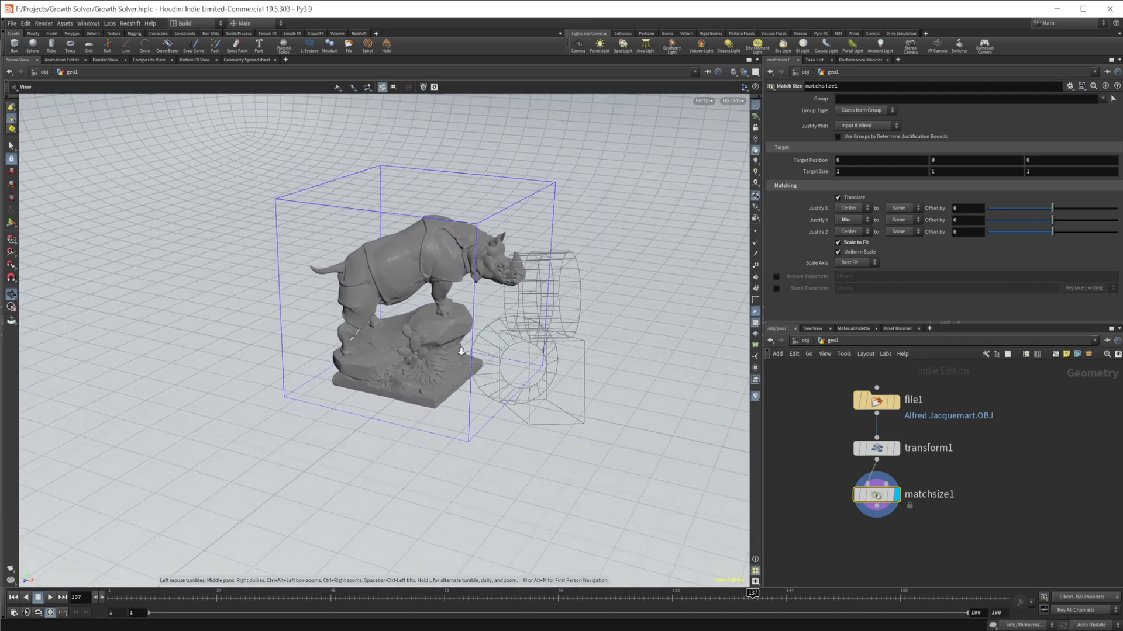
pyautogui.moveTo(462, 351); pyautogui.dragTo(440, 349, button='right')
pyautogui.moveTo(440, 349); pyautogui.dragTo(504, 362, button='middle')
pyautogui.moveTo(505, 362); pyautogui.dragTo(435, 265)
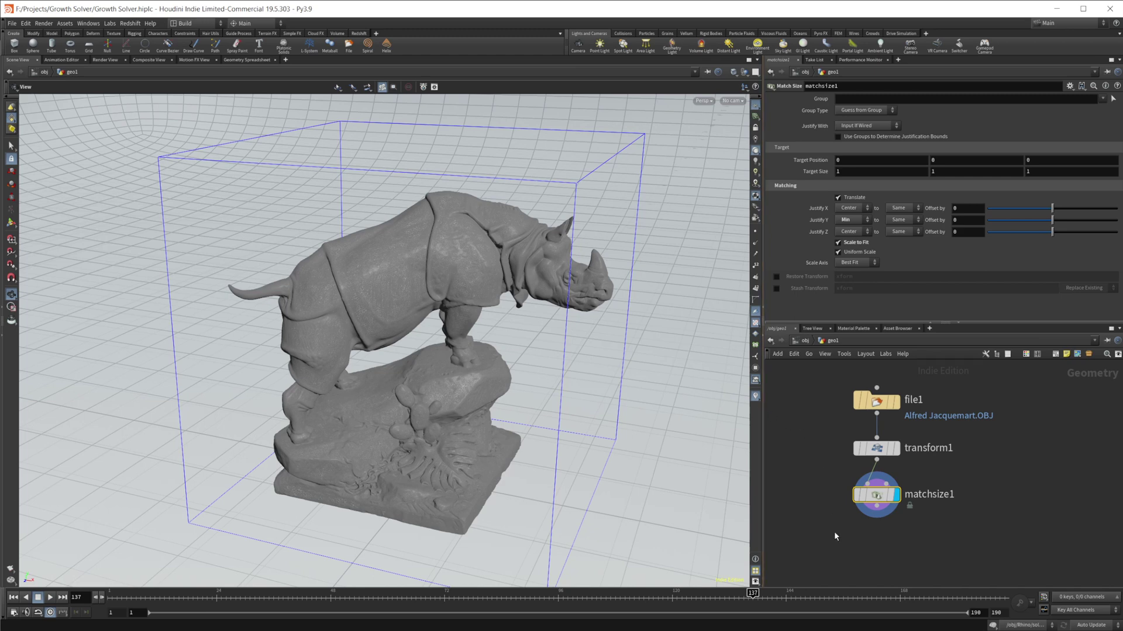
# - Add a Labs Exoside QuadRemesher node wired below matchsize1
pyautogui.moveTo(835, 534); pyautogui.dragTo(835, 468, button='middle')
pyautogui.press('Tab')
pyautogui.write('exos')
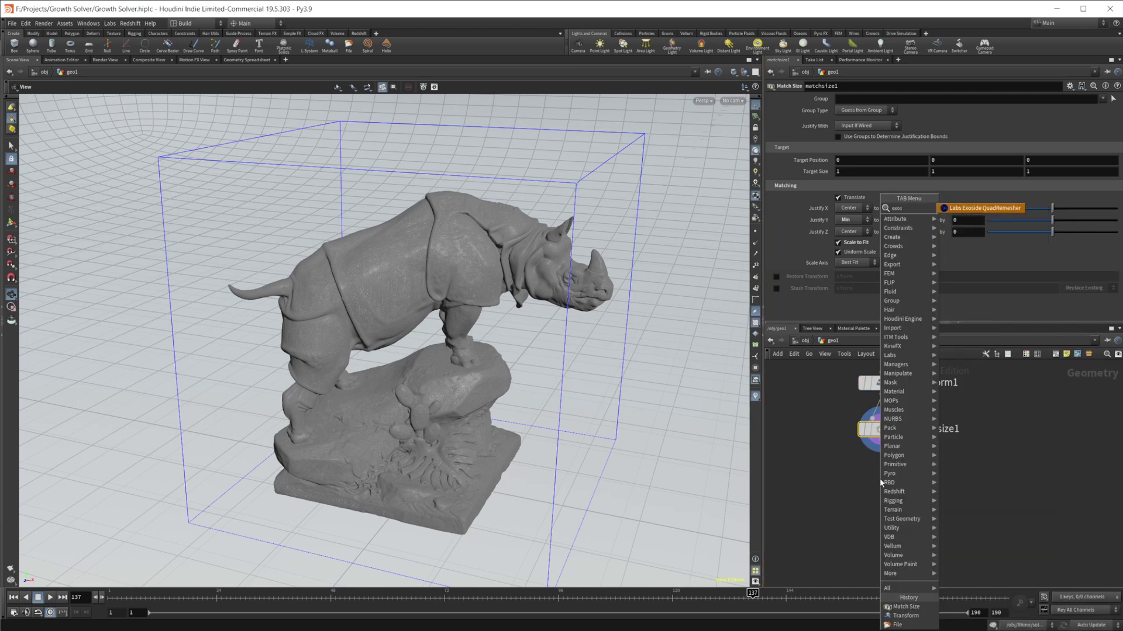
pyautogui.press('Return')
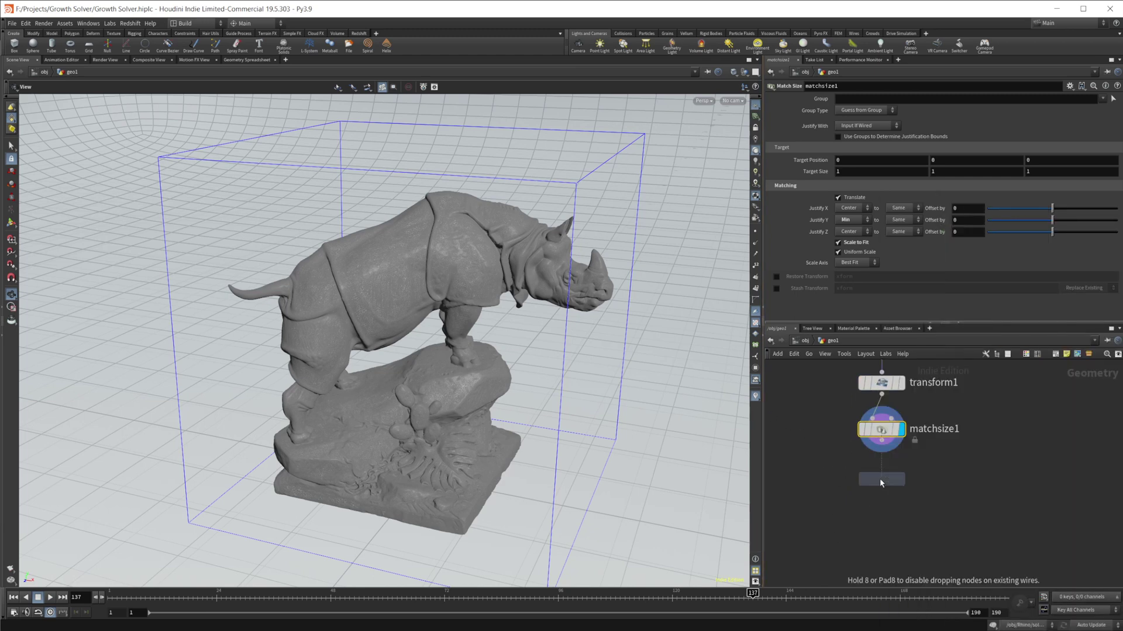
pyautogui.click(880, 480)
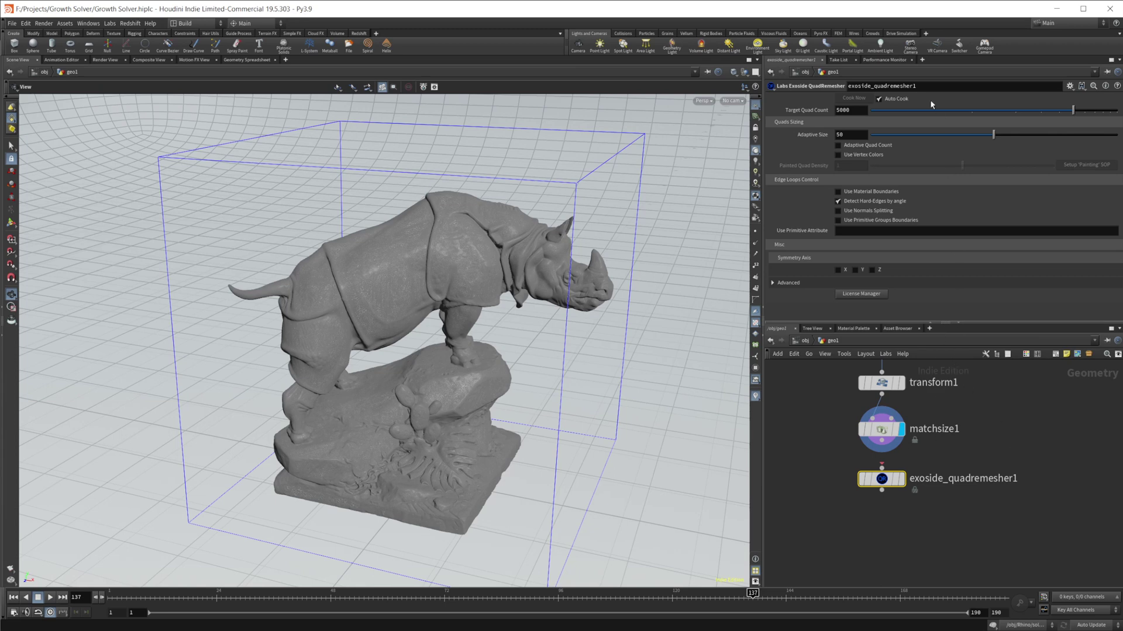
pyautogui.moveTo(882, 467); pyautogui.dragTo(882, 441)
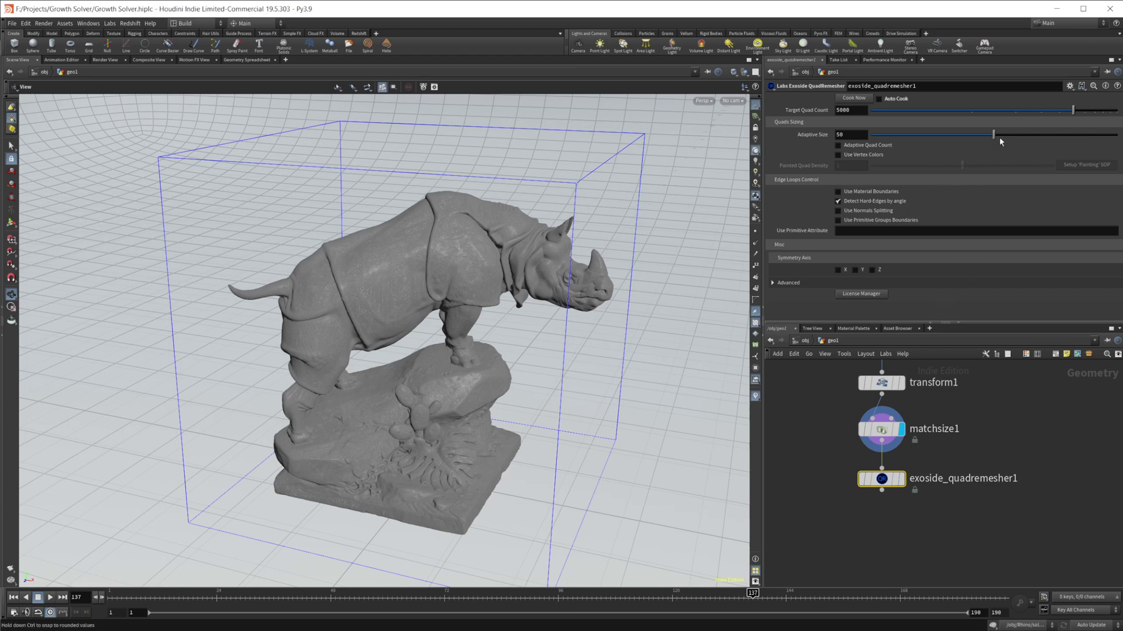
# - Set Adaptive Size to 100, enable Adaptive Quad Count, and target 500000 quads
pyautogui.moveTo(950, 139); pyautogui.dragTo(1118, 136)
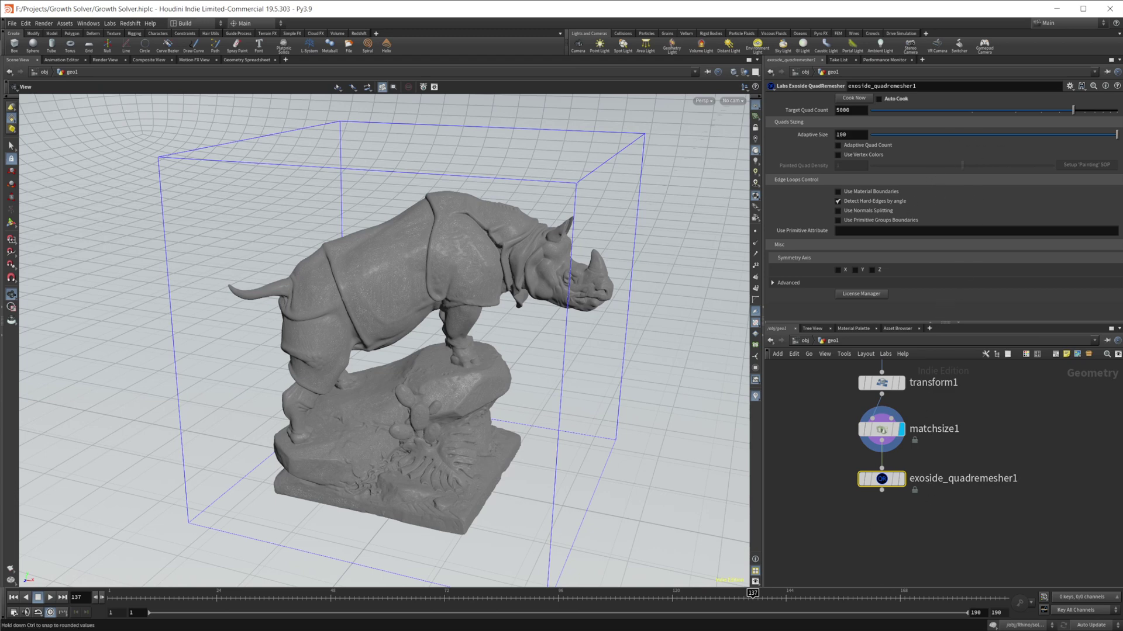
pyautogui.click(849, 146)
pyautogui.click(860, 109)
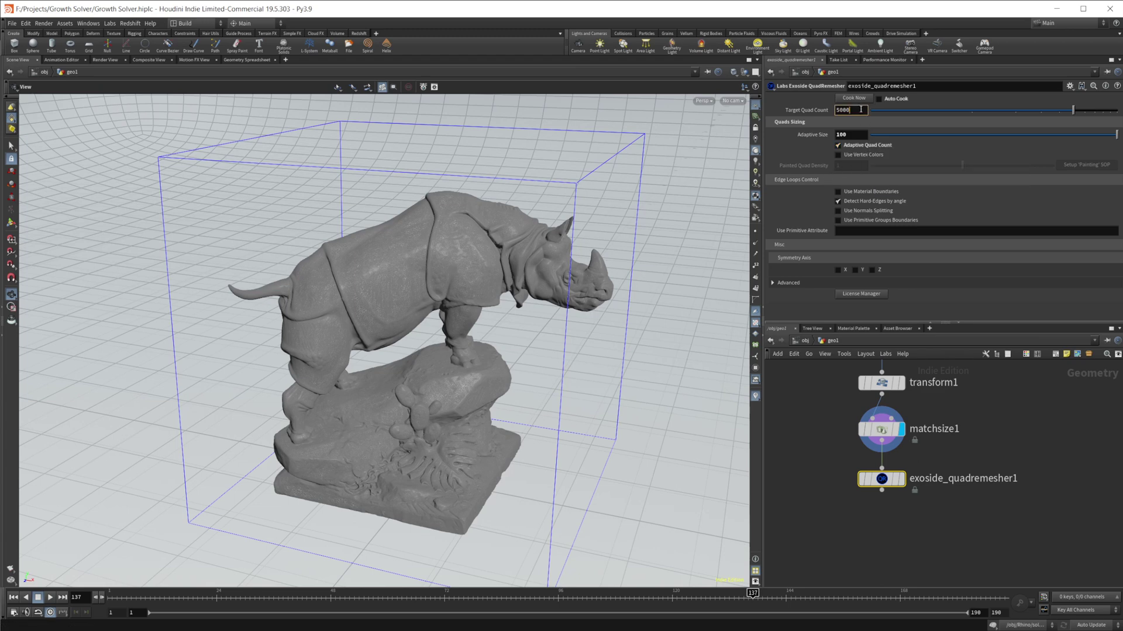
pyautogui.write('00')
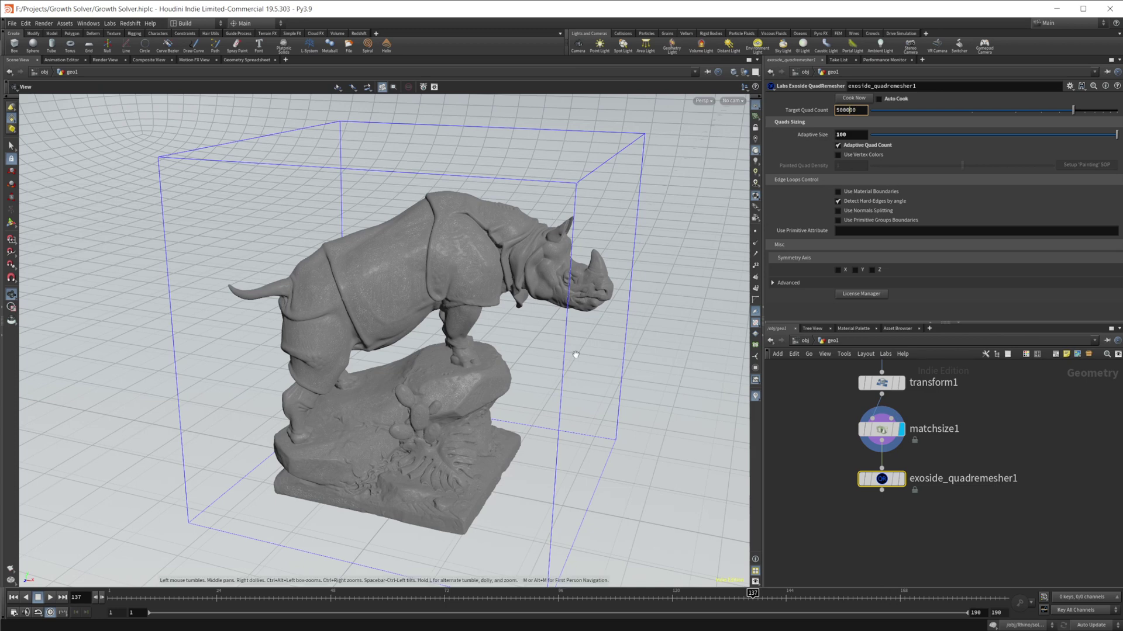
pyautogui.moveTo(867, 527); pyautogui.dragTo(875, 481, button='middle')
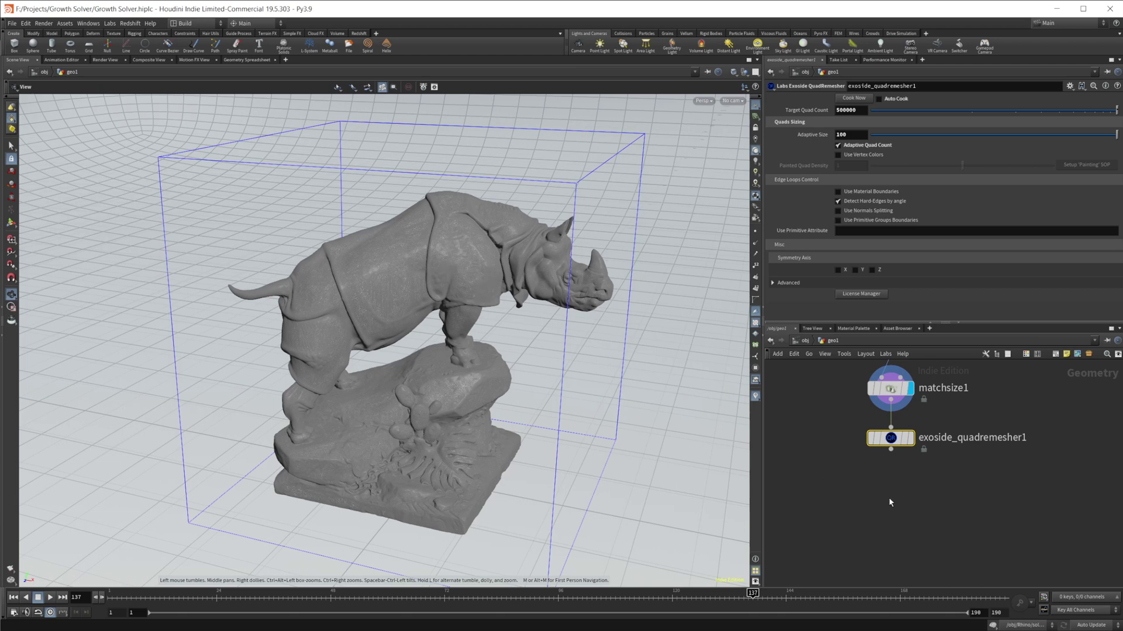
# - Add a file2 node loading $HIP/Geo/Rhino_LP.bgeo and display its rhino mesh
pyautogui.press('Tab')
pyautogui.moveTo(922, 502)
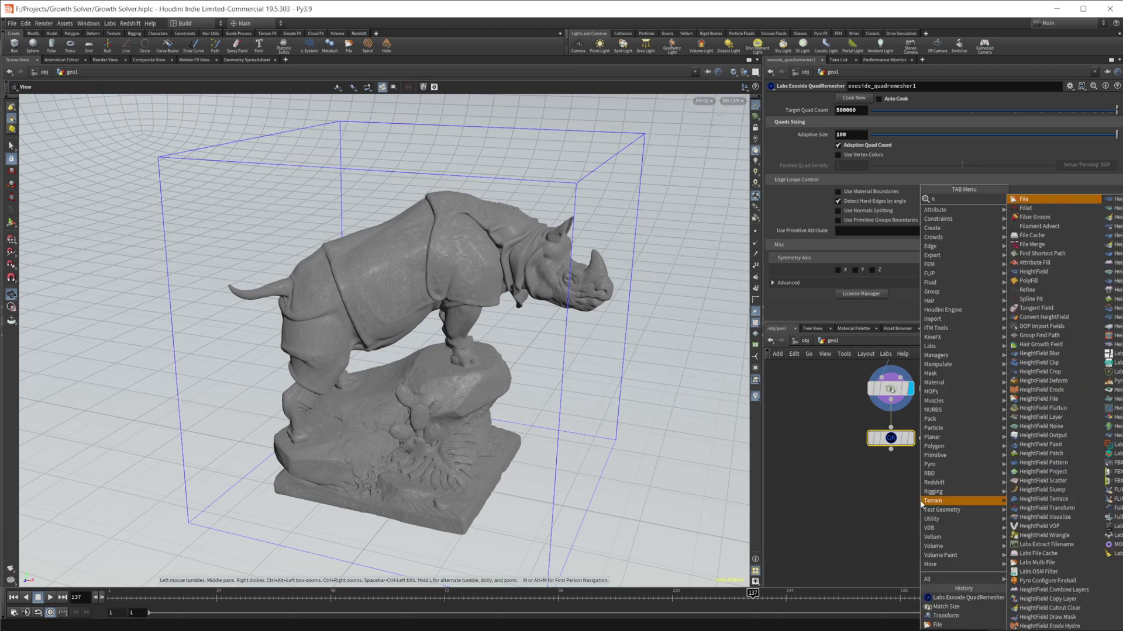
pyautogui.write('file')
pyautogui.press('Return')
pyautogui.click(920, 500)
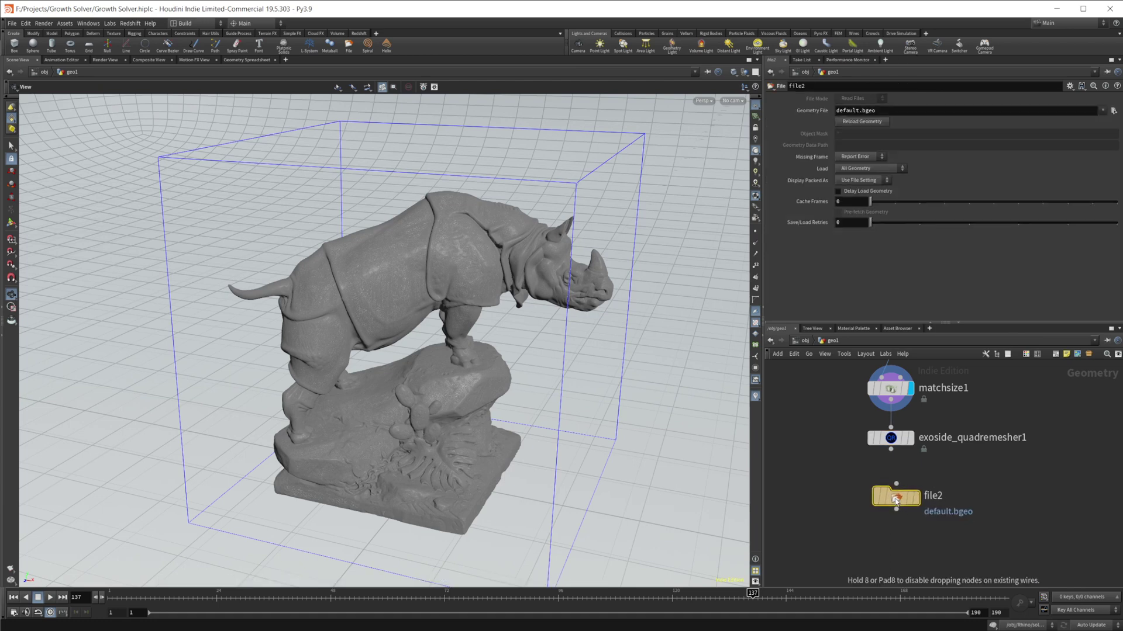
pyautogui.click(1114, 110)
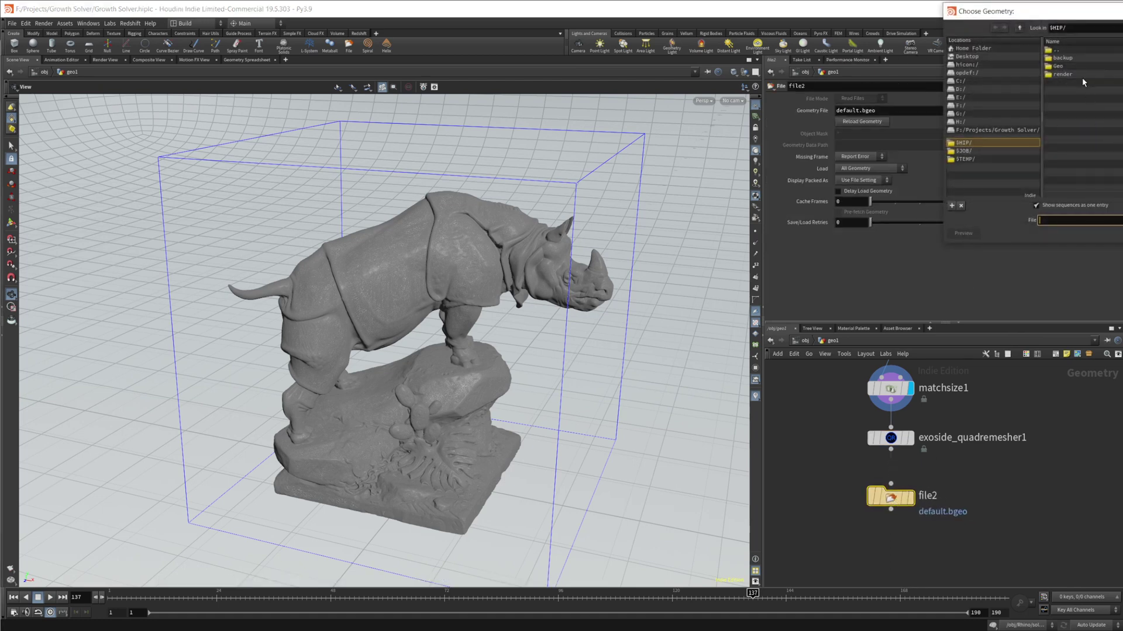
pyautogui.doubleClick(1070, 74)
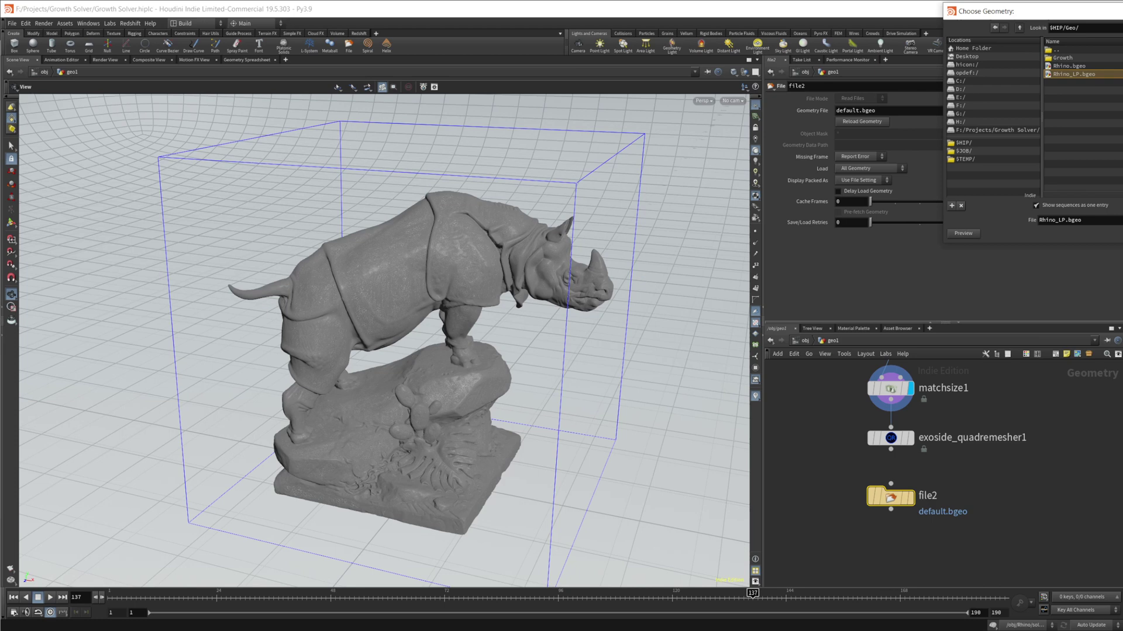
pyautogui.click(877, 456)
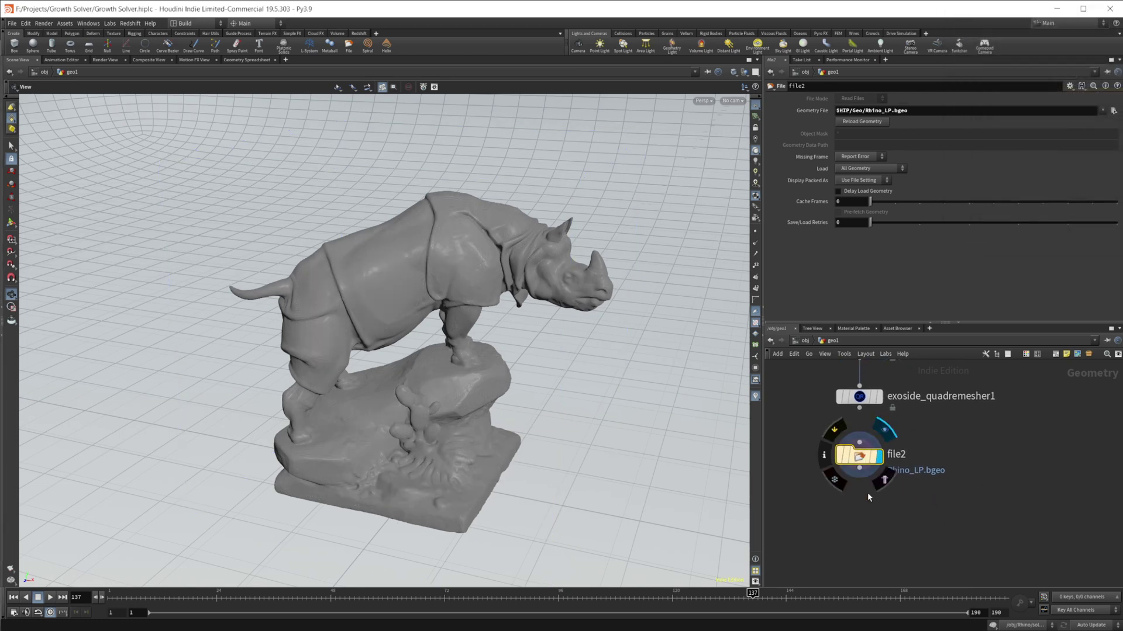
# - Display matchsize1's rhino for comparison, then switch the display back to file2
pyautogui.scroll(4, 438, 328)
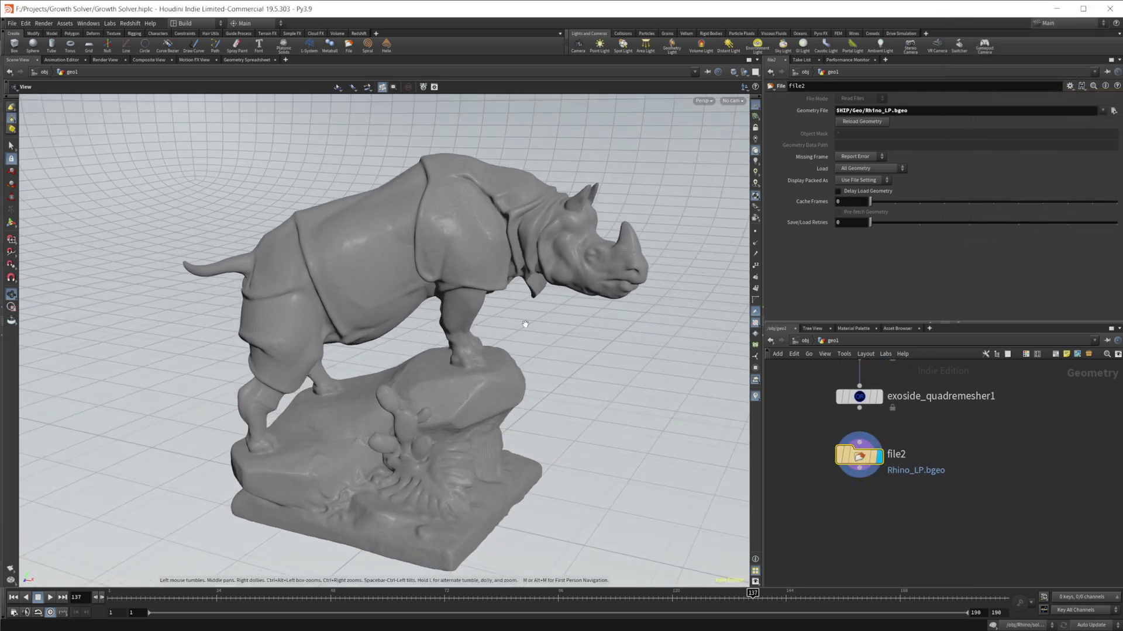
pyautogui.moveTo(823, 433); pyautogui.dragTo(843, 465, button='middle')
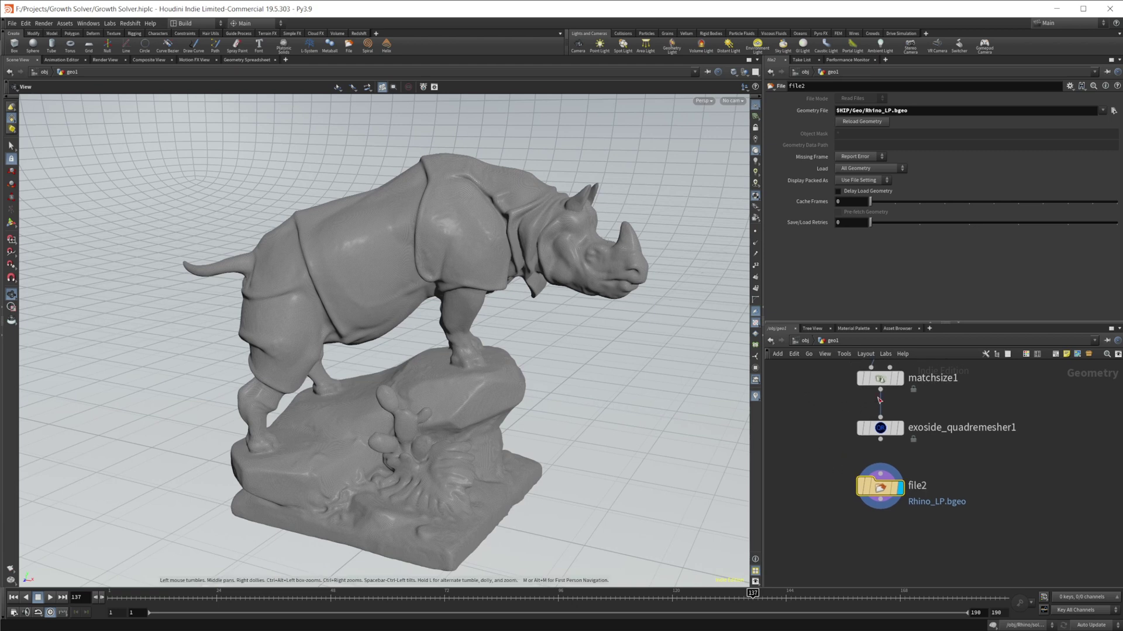
pyautogui.moveTo(954, 407); pyautogui.dragTo(959, 438, button='middle')
pyautogui.click(901, 393)
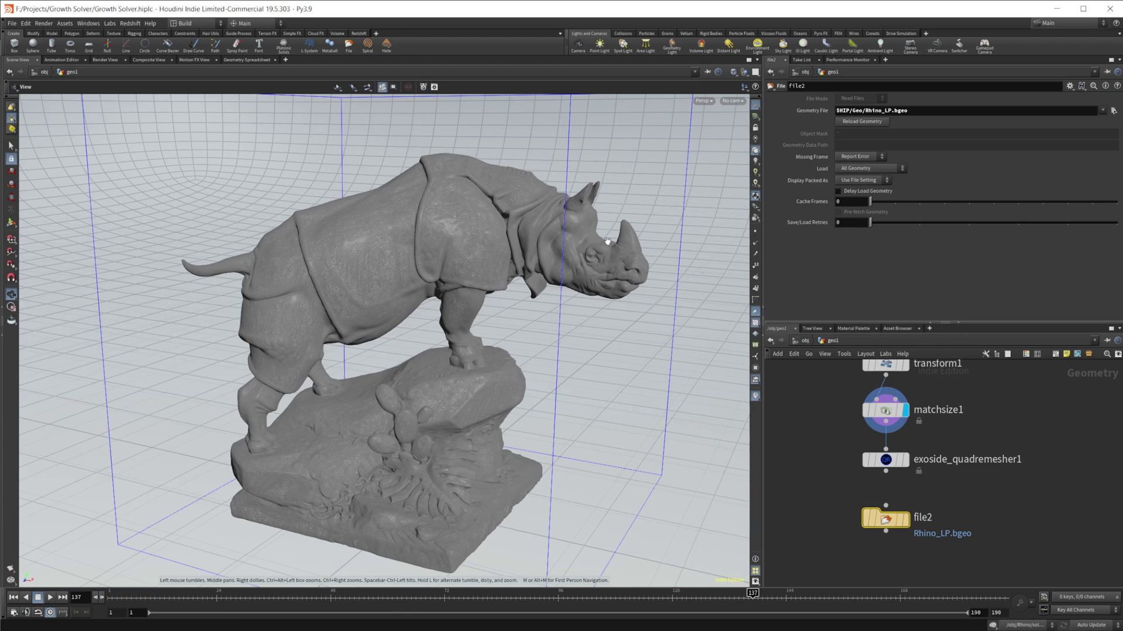
pyautogui.scroll(3, 570, 320)
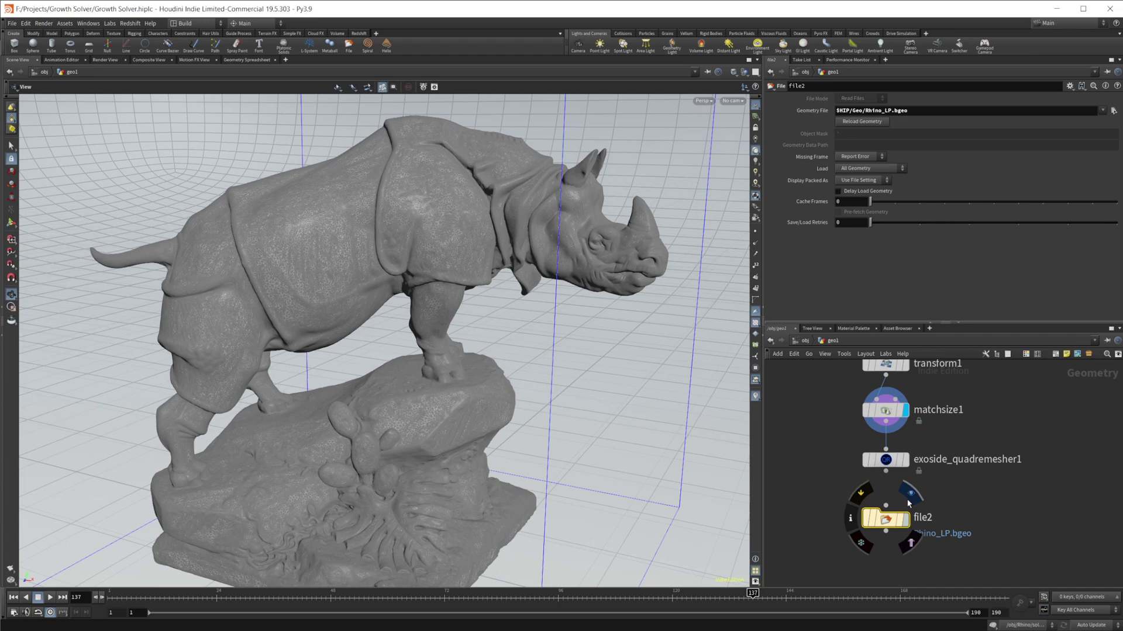
pyautogui.click(905, 518)
pyautogui.scroll(-2, 877, 509)
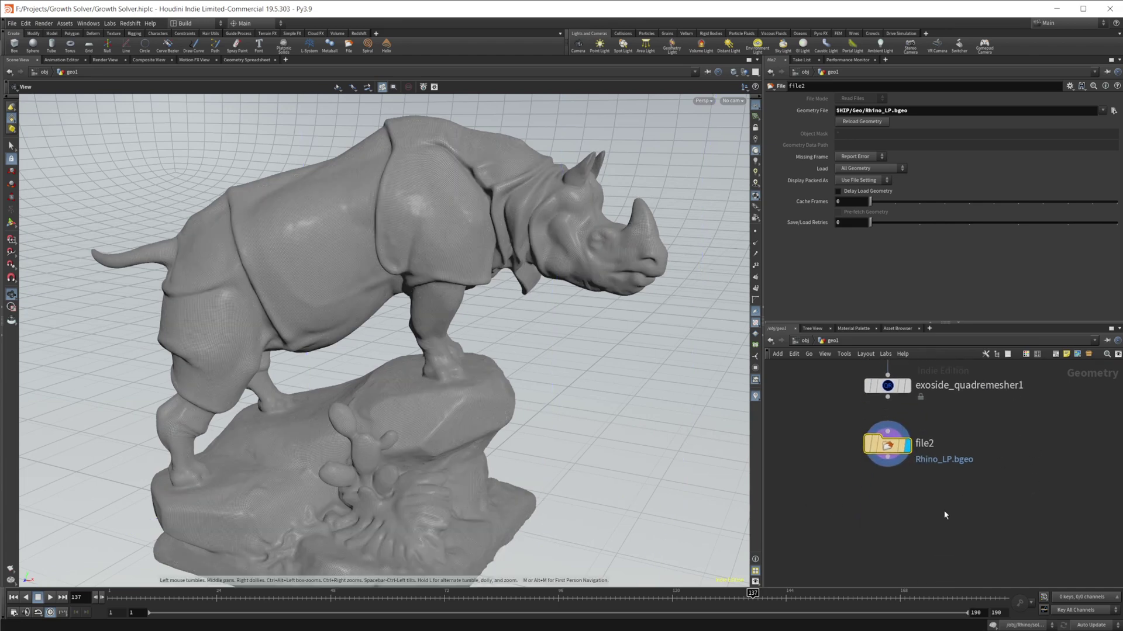
# - Add a ray1 node with file2 as first input and matchsize1 as second, and display it
pyautogui.press('Tab')
pyautogui.write('ray')
pyautogui.press('Return')
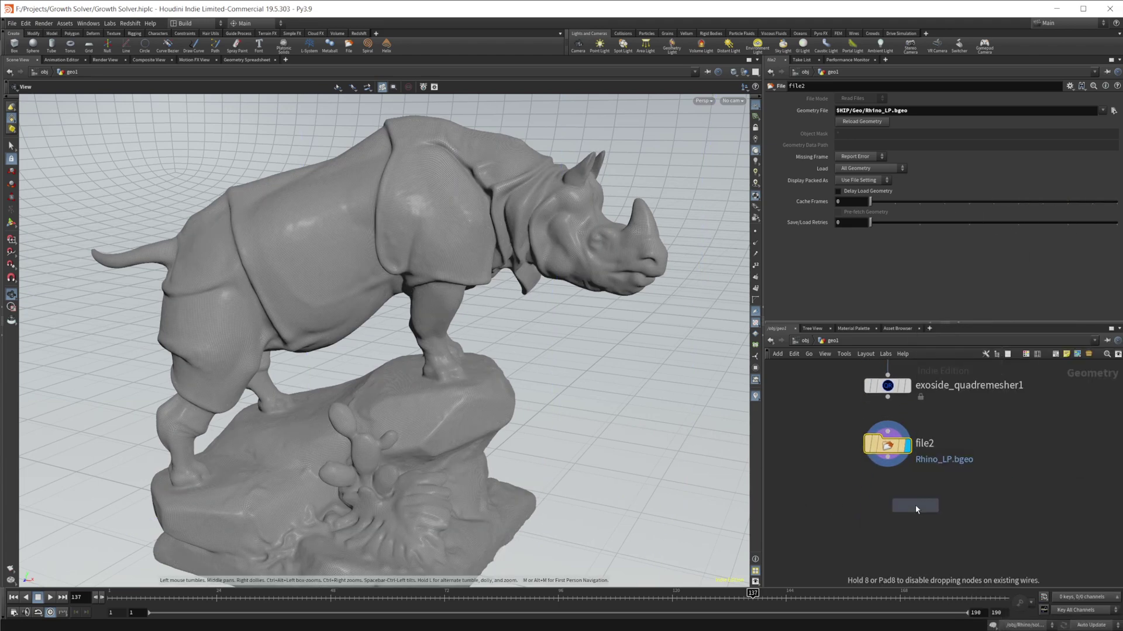
pyautogui.click(915, 504)
pyautogui.moveTo(887, 458); pyautogui.dragTo(890, 518)
pyautogui.scroll(-1, 977, 454)
pyautogui.moveTo(977, 453); pyautogui.dragTo(970, 475, button='middle')
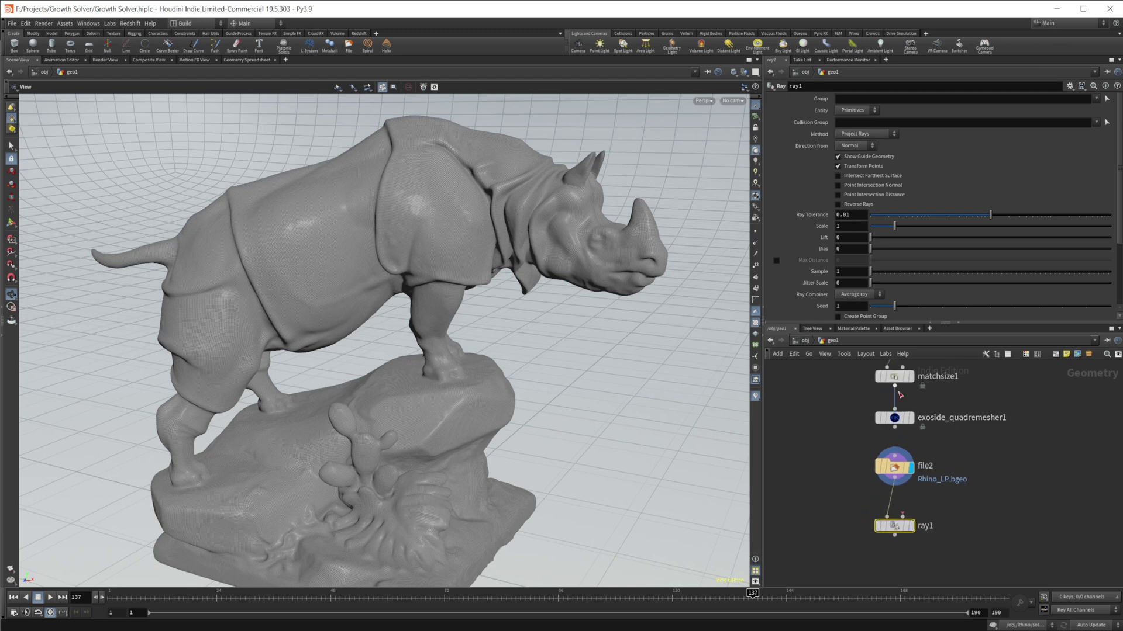
pyautogui.moveTo(895, 387); pyautogui.dragTo(894, 418)
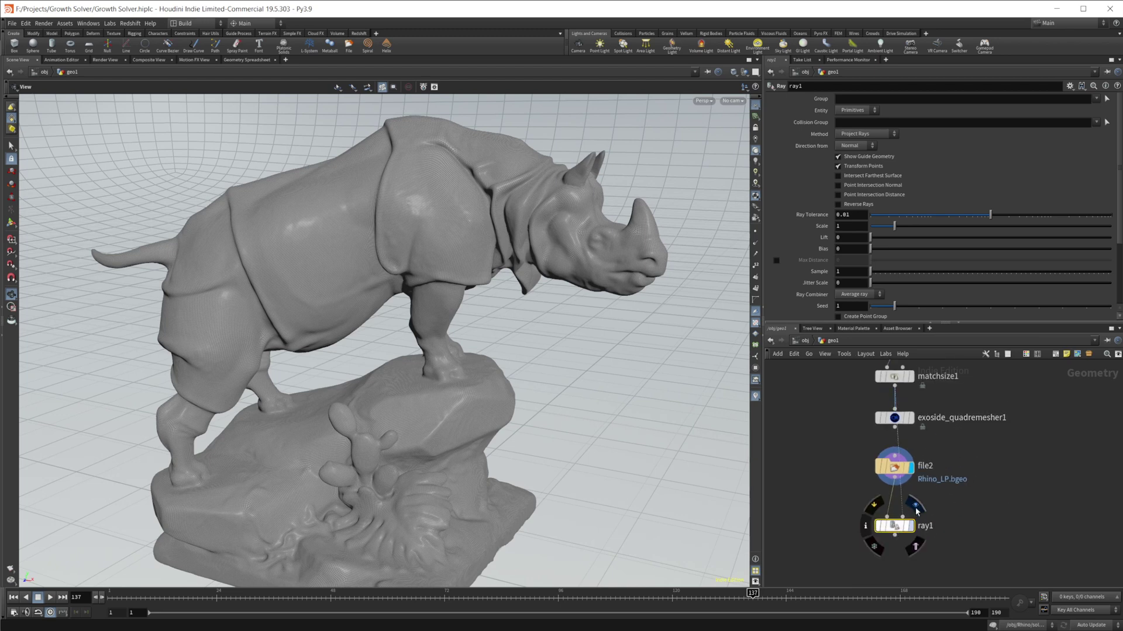
pyautogui.click(873, 512)
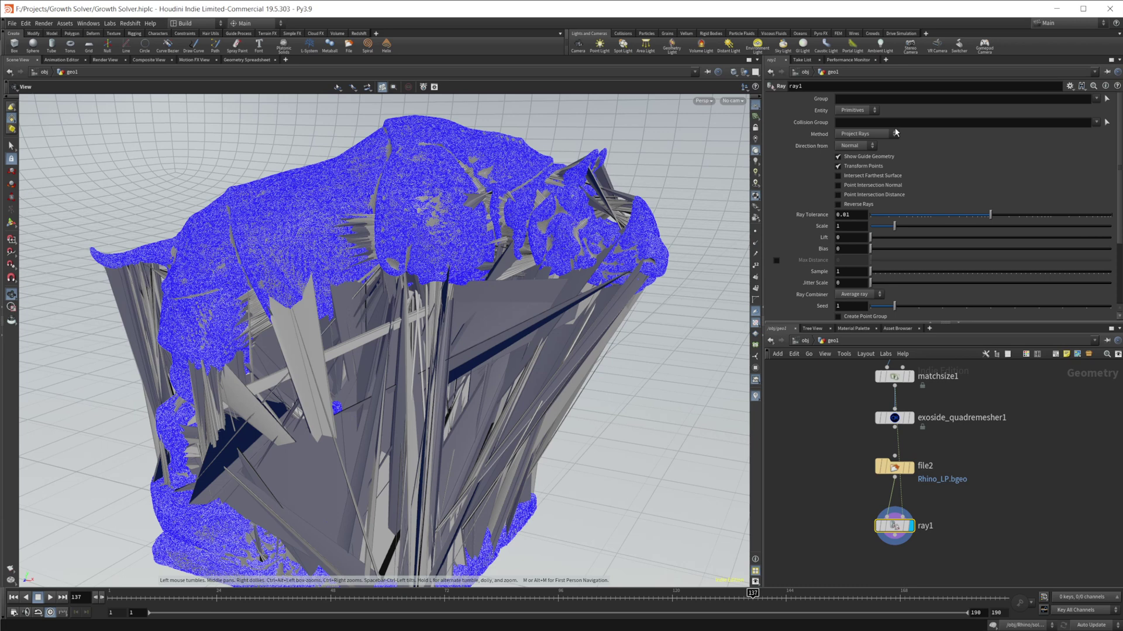
# - Set ray1's Entity to Points and Method to Minimum Distance
pyautogui.click(863, 110)
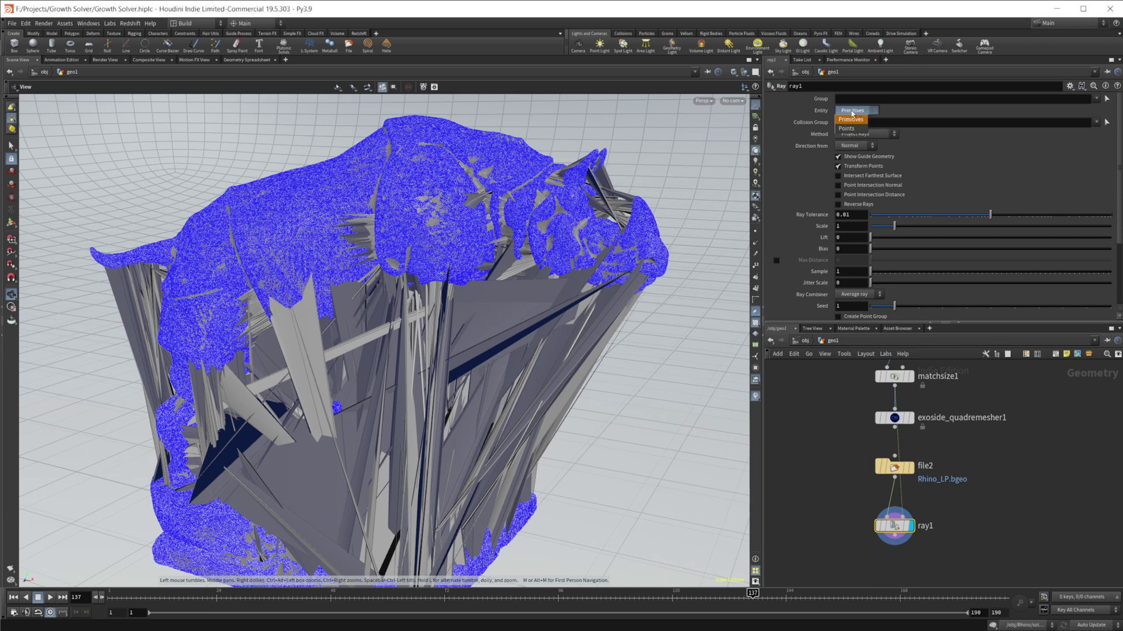
pyautogui.click(851, 129)
pyautogui.click(863, 134)
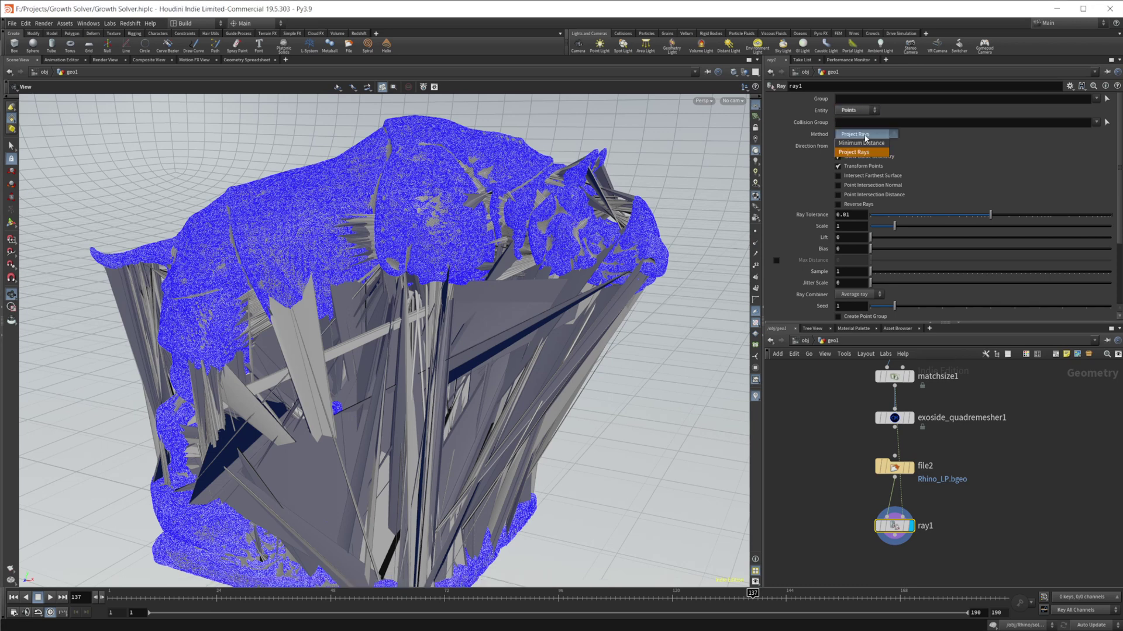
pyautogui.click(860, 143)
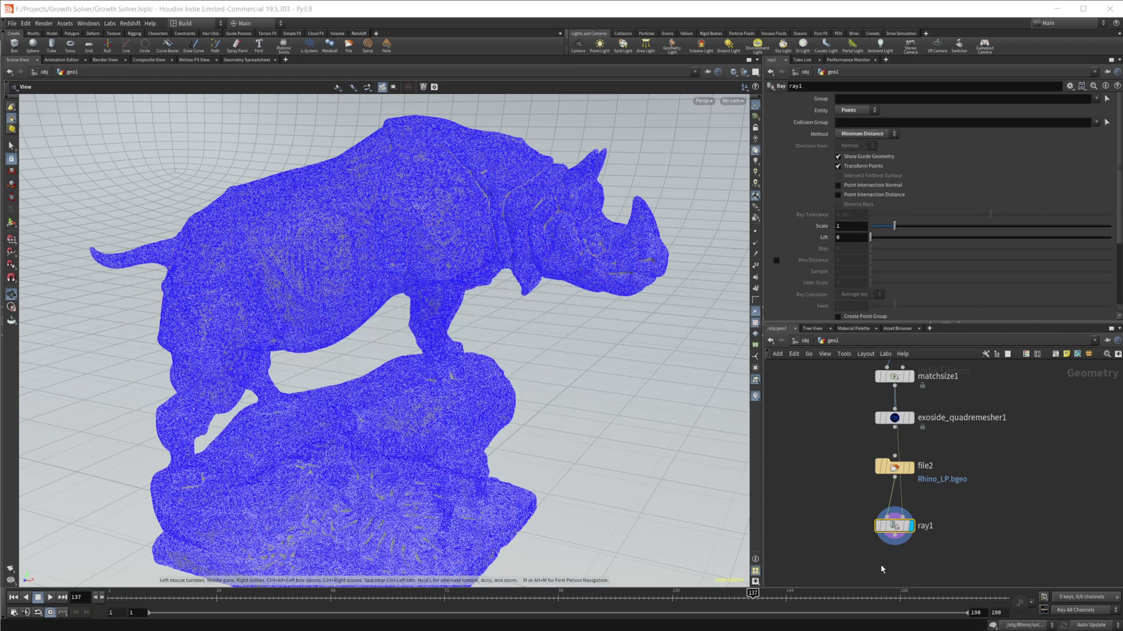
# - Add a null1 node beneath ray1
pyautogui.moveTo(898, 578); pyautogui.dragTo(884, 497, button='middle')
pyautogui.press('Tab')
pyautogui.write('nu')
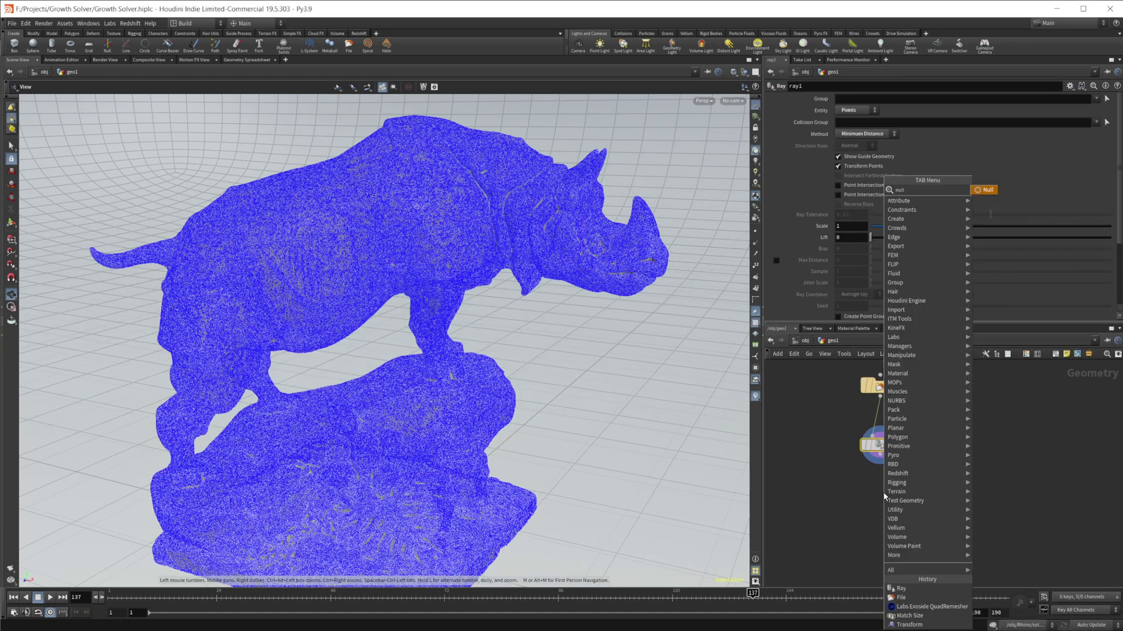
pyautogui.press('Return')
pyautogui.click(880, 487)
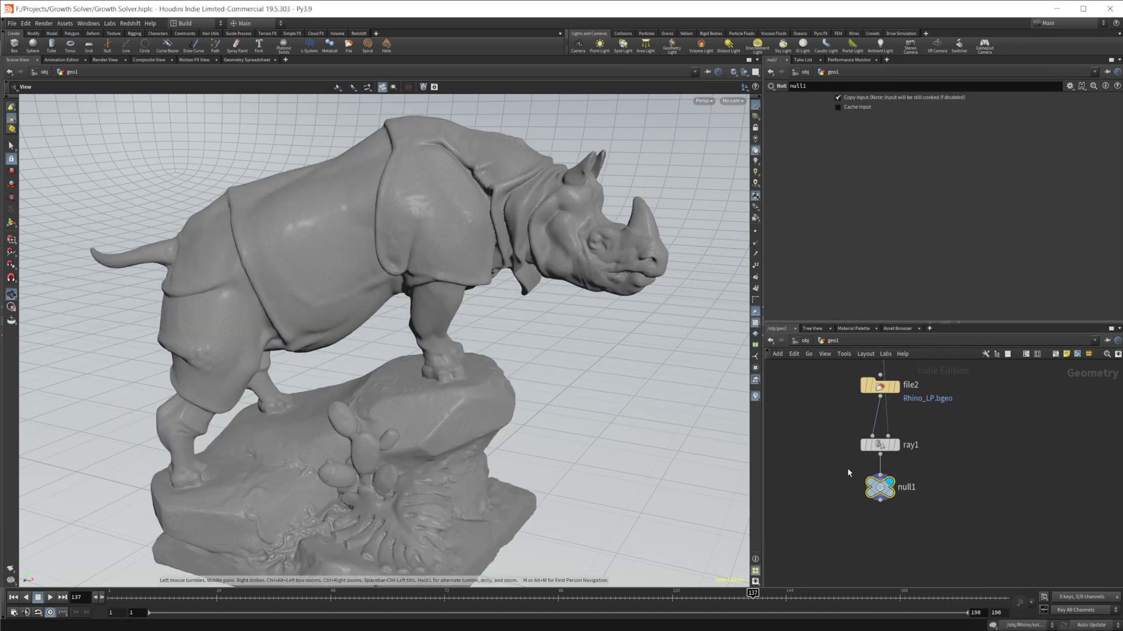
# - Toggle ray1's bypass repeatedly to compare the mesh, leaving ray1 active
pyautogui.click(857, 427)
pyautogui.click(864, 427)
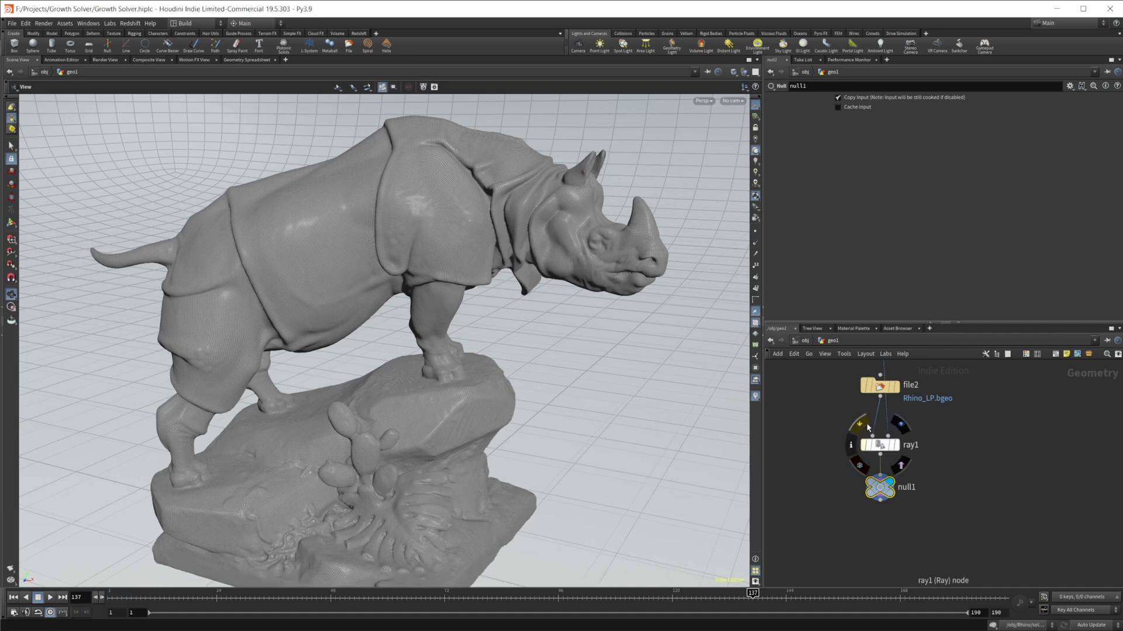
pyautogui.click(866, 427)
pyautogui.click(867, 427)
pyautogui.click(868, 427)
pyautogui.click(868, 428)
pyautogui.click(868, 428)
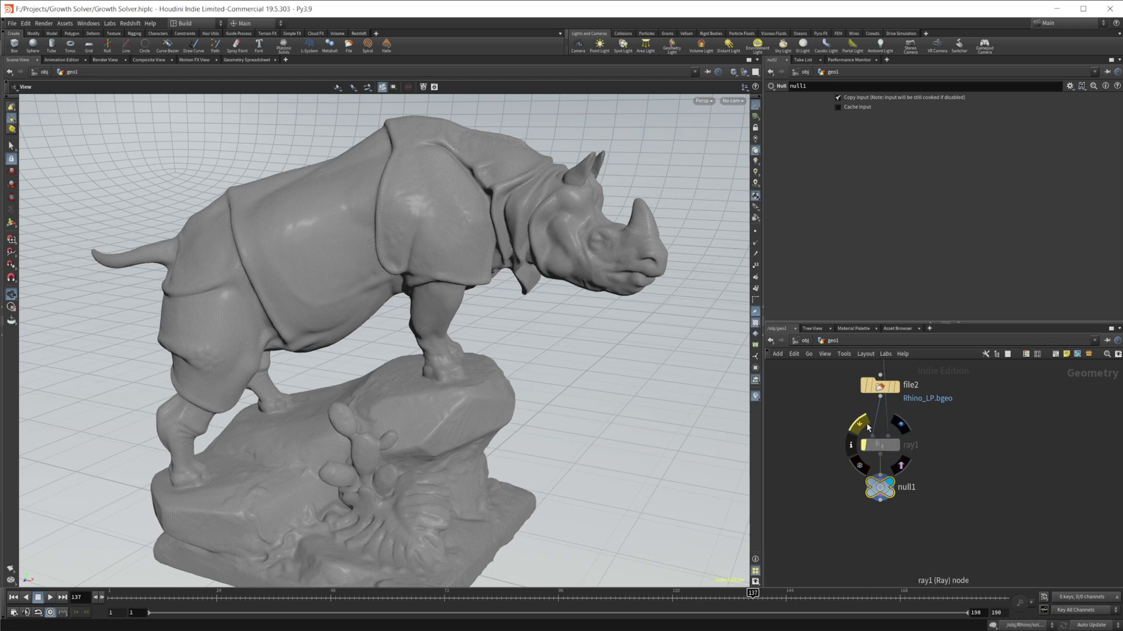
pyautogui.click(868, 427)
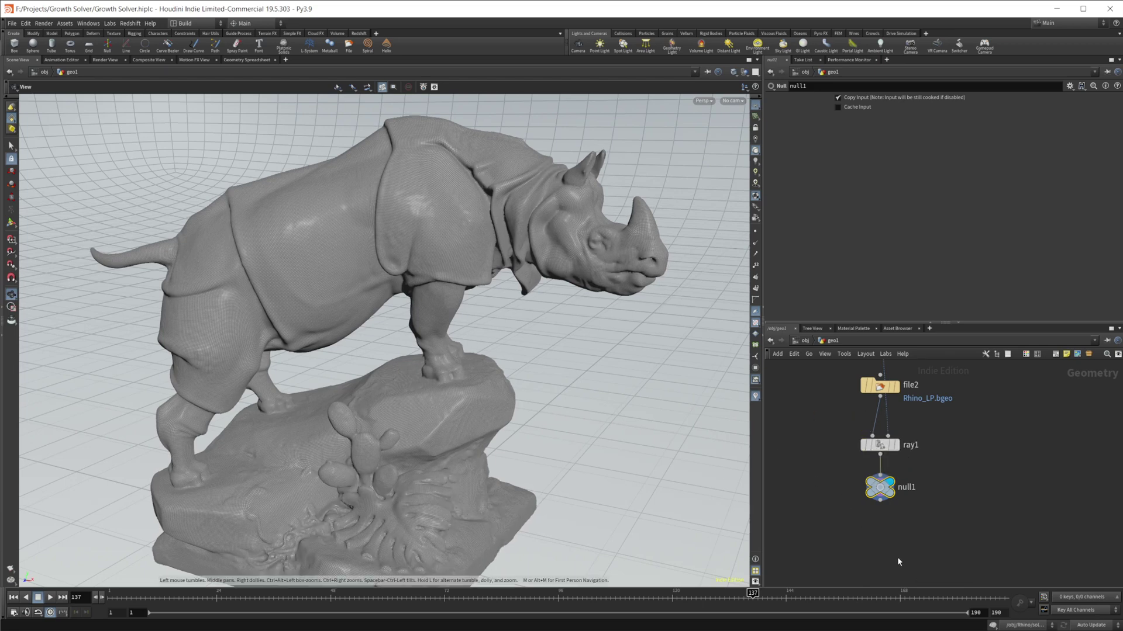
pyautogui.moveTo(884, 520); pyautogui.dragTo(879, 507, button='middle')
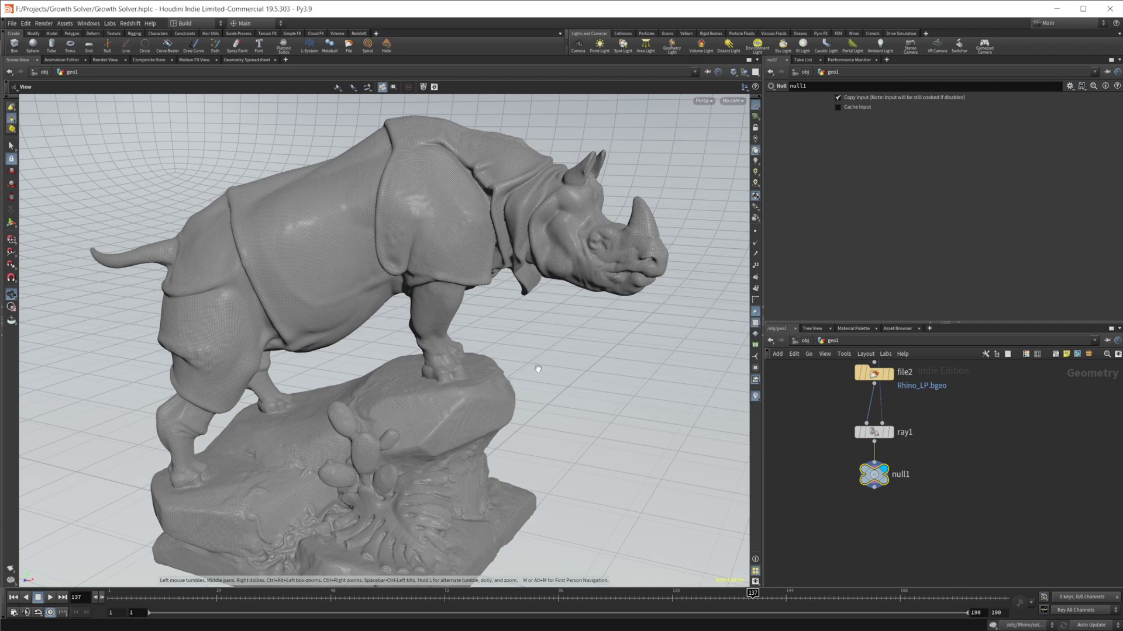
pyautogui.moveTo(538, 369)
pyautogui.mouseDown()
pyautogui.moveTo(471, 354)
pyautogui.moveTo(514, 326)
pyautogui.moveTo(501, 342)
pyautogui.mouseUp()
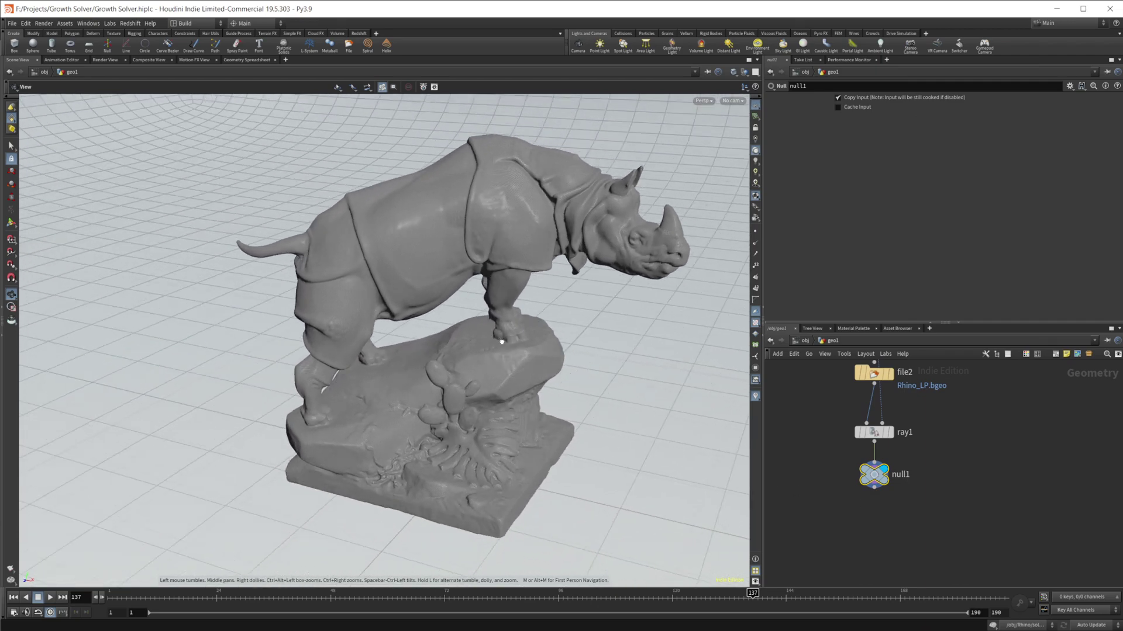
pyautogui.moveTo(501, 341); pyautogui.dragTo(483, 354, button='middle')
pyautogui.moveTo(920, 524); pyautogui.dragTo(920, 469, button='middle')
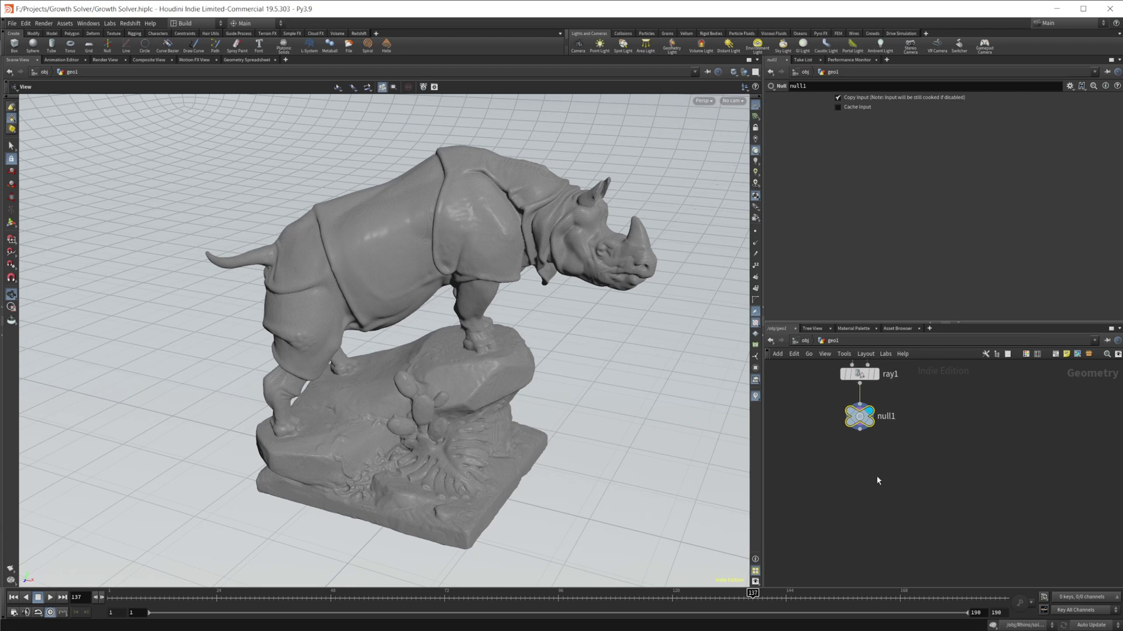
# - Add a color1 node under null1 set to pure black (0, 0, 0)
pyautogui.press('Tab')
pyautogui.write('color')
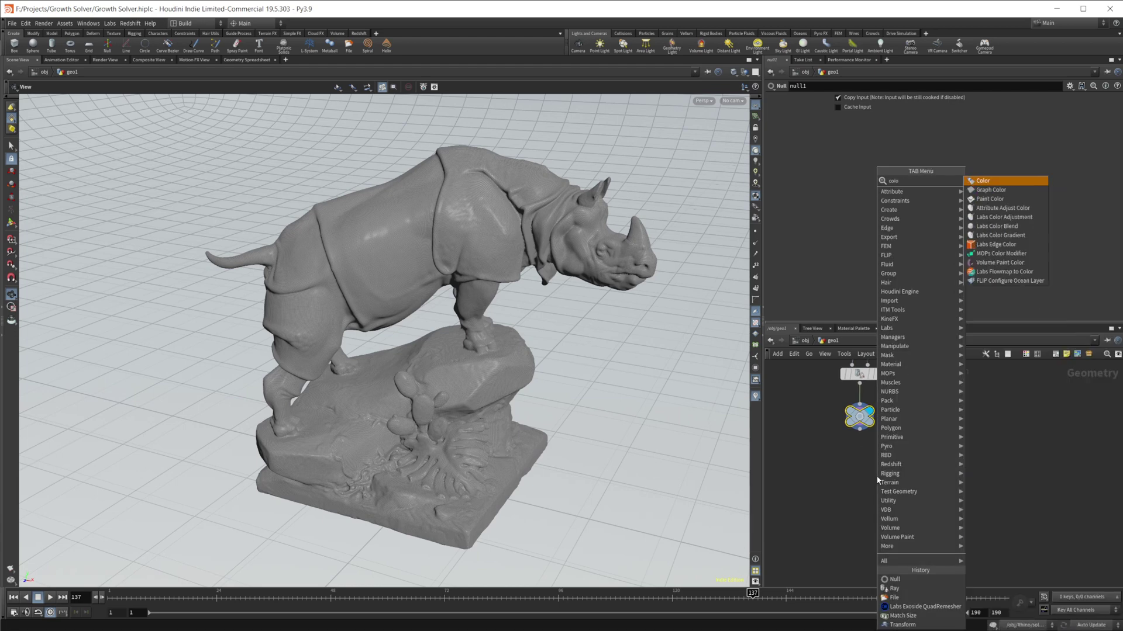
pyautogui.press('Return')
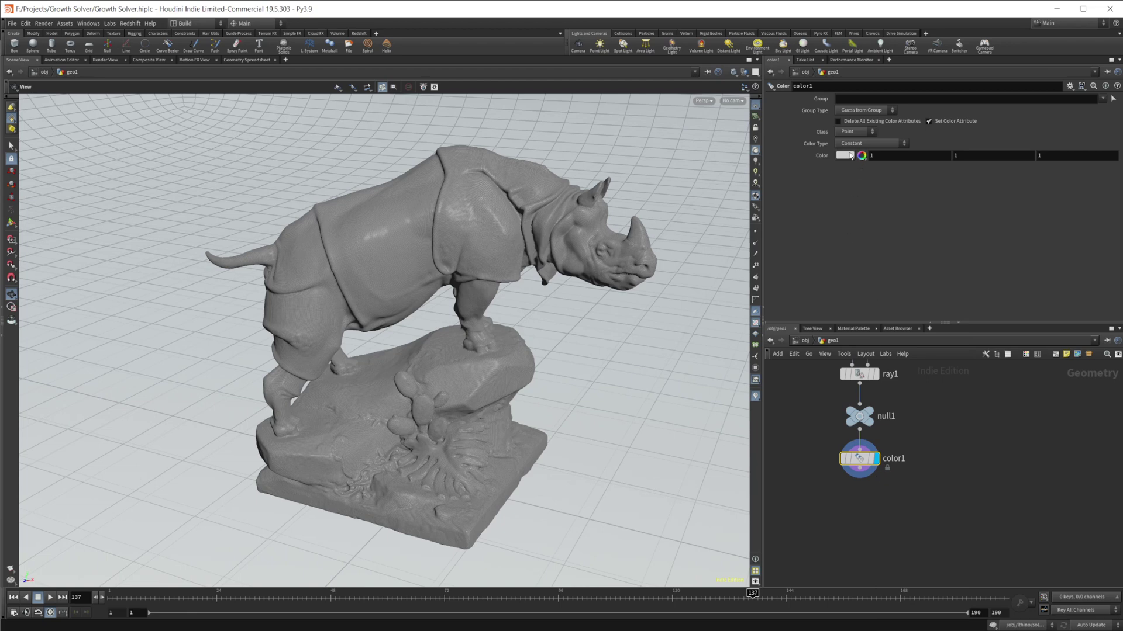
pyautogui.click(861, 155)
pyautogui.click(828, 136)
pyautogui.click(815, 137)
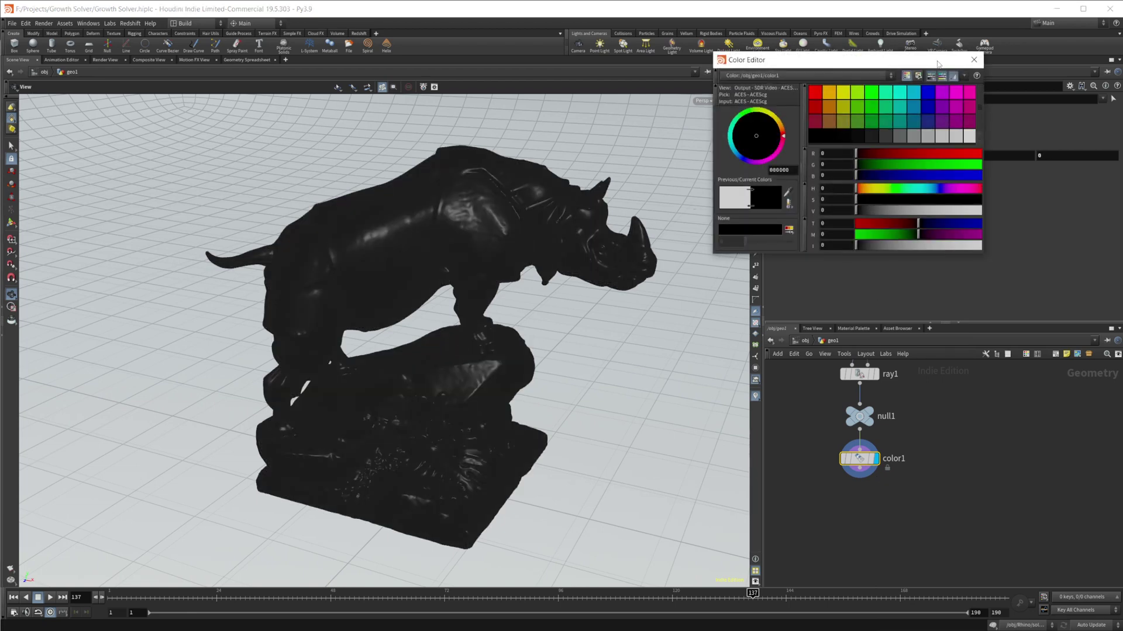
pyautogui.click(974, 60)
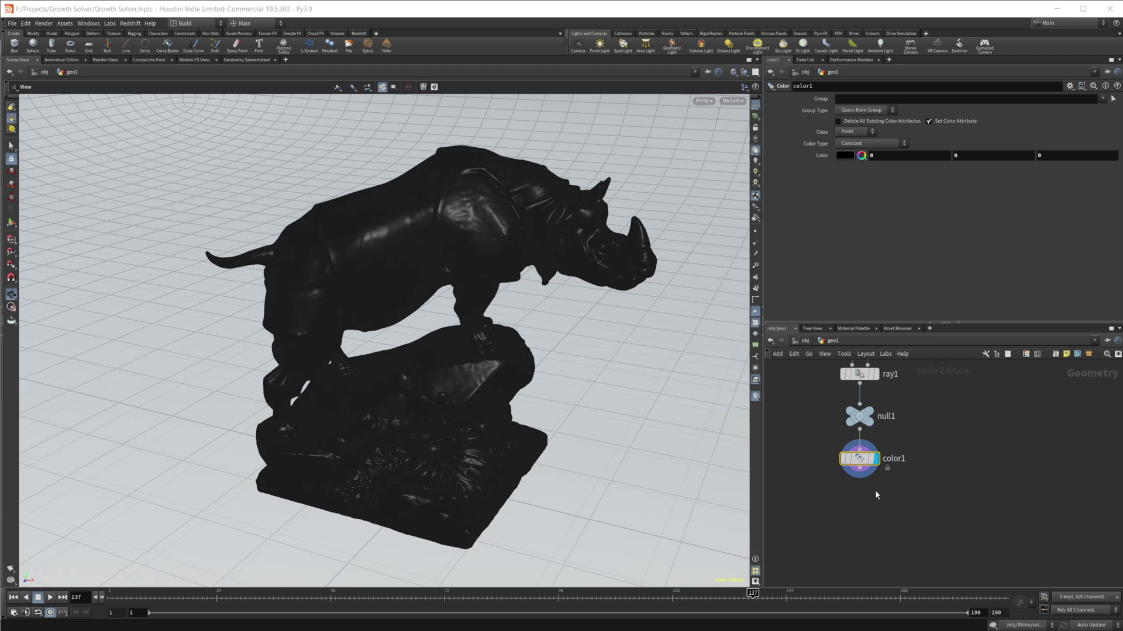
pyautogui.moveTo(858, 498); pyautogui.dragTo(858, 495, button='middle')
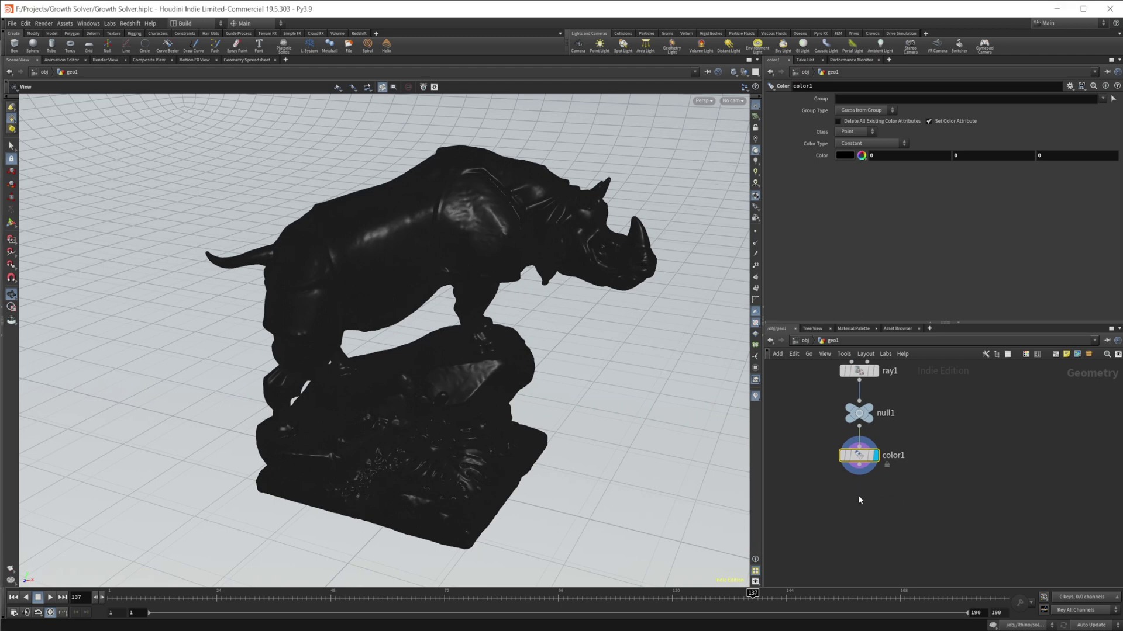
pyautogui.moveTo(529, 325); pyautogui.dragTo(422, 328)
pyautogui.moveTo(422, 329); pyautogui.dragTo(514, 297, button='right')
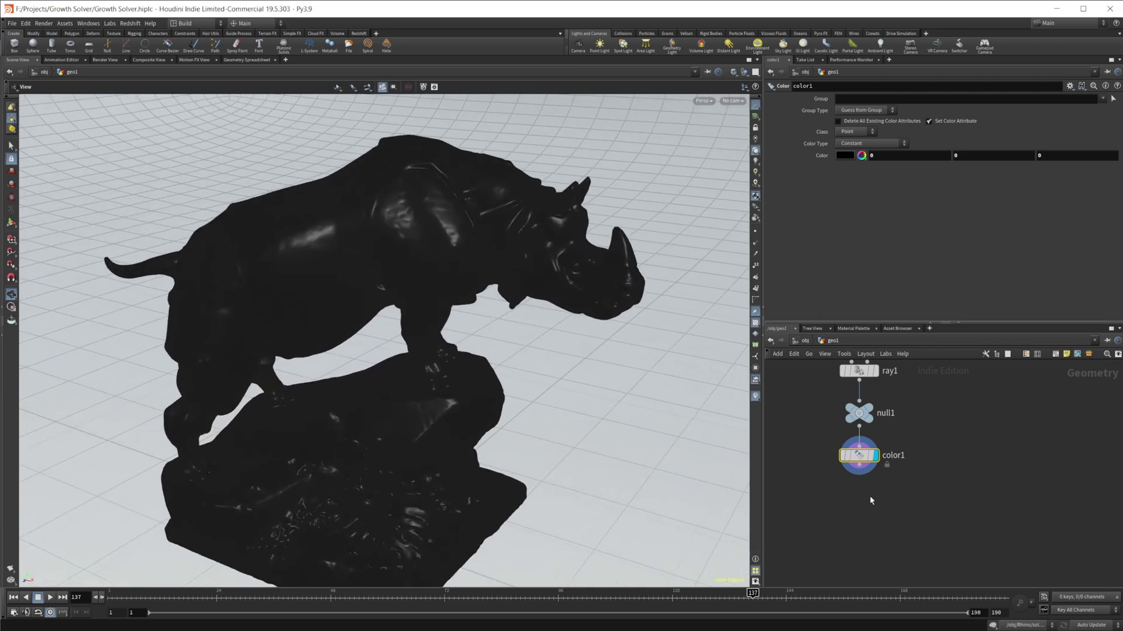
# - Add a color2 node wired under color1 and display it
pyautogui.press('Tab')
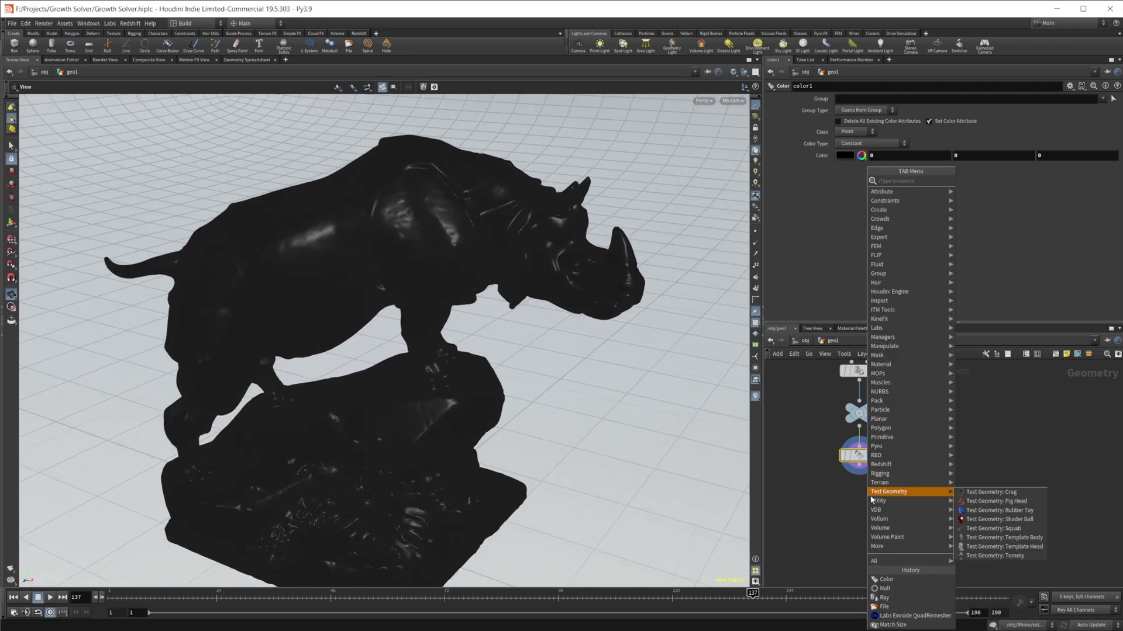
pyautogui.write('sca')
pyautogui.press('Return')
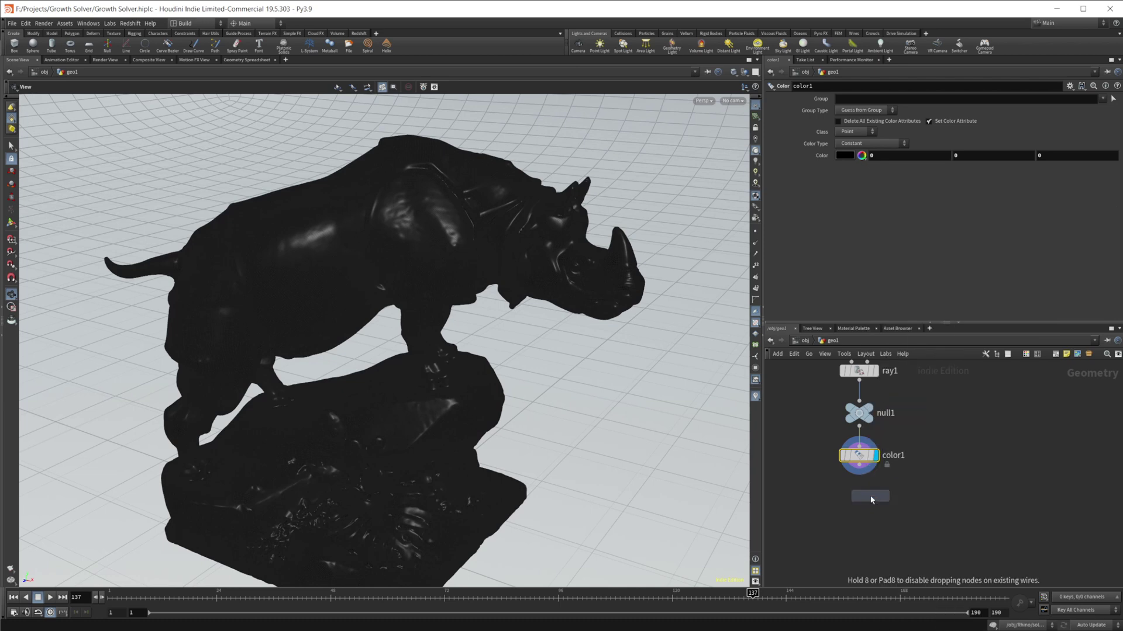
pyautogui.click(870, 499)
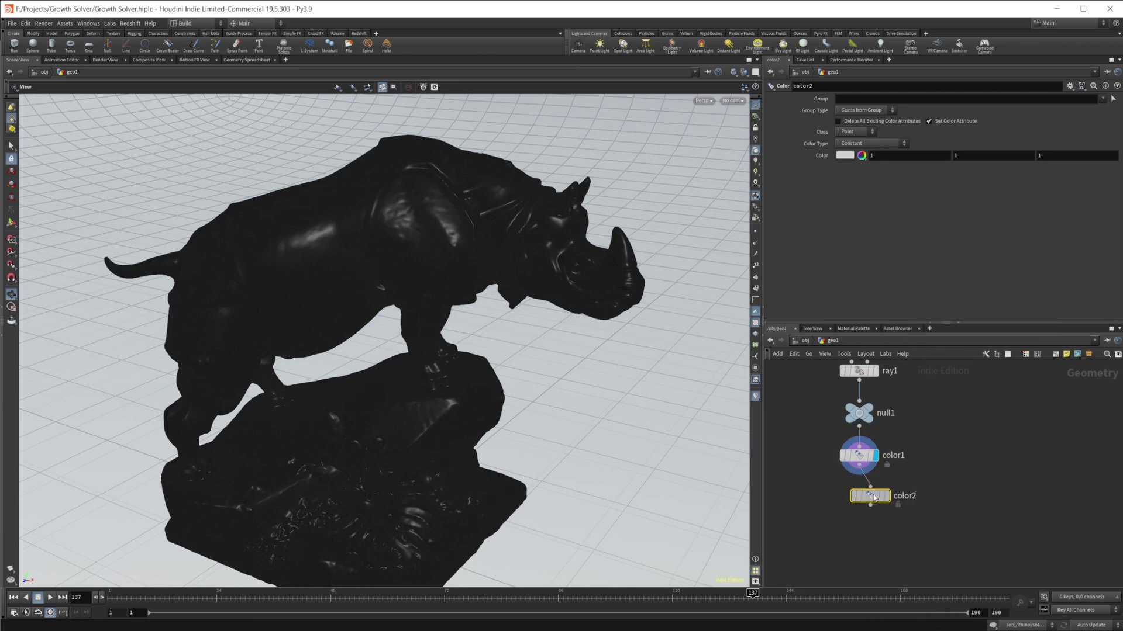
pyautogui.moveTo(879, 498); pyautogui.dragTo(868, 510)
pyautogui.click(874, 509)
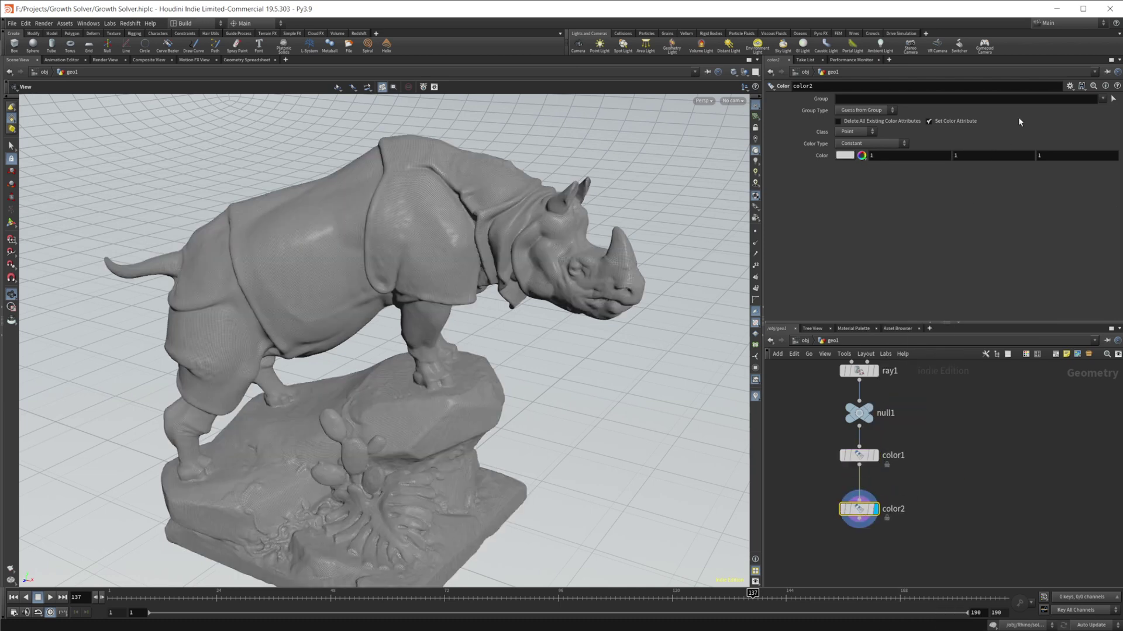
# - Set color2's Group Type to Points
pyautogui.click(1114, 100)
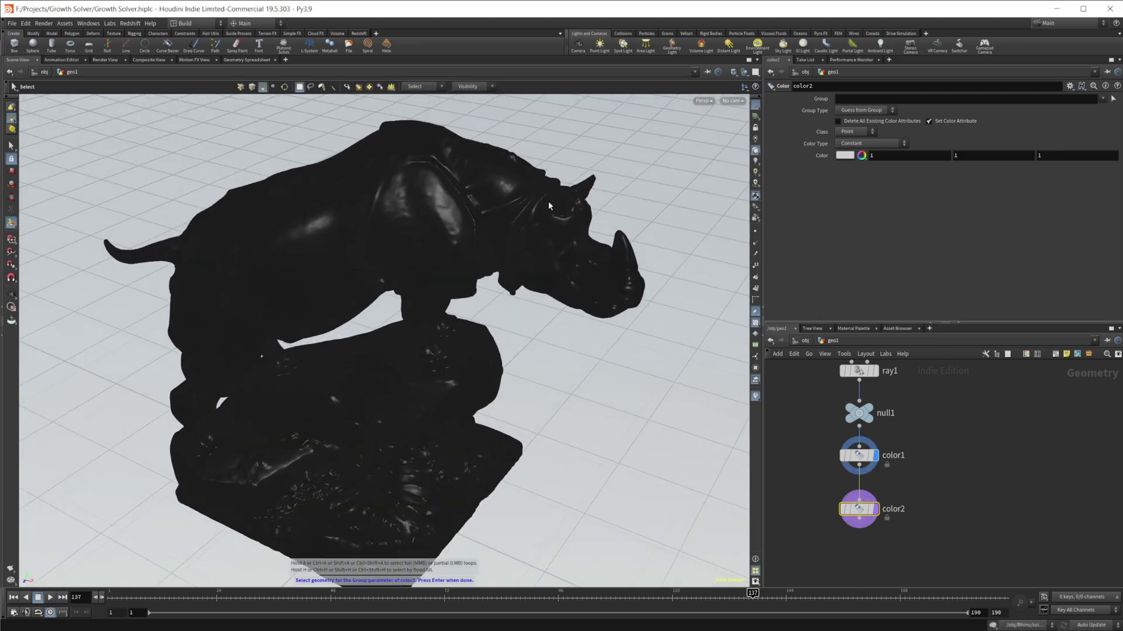
pyautogui.scroll(5, 597, 236)
pyautogui.keyDown('alt'); pyautogui.moveTo(620, 249); pyautogui.dragTo(652, 234); pyautogui.keyUp('alt')
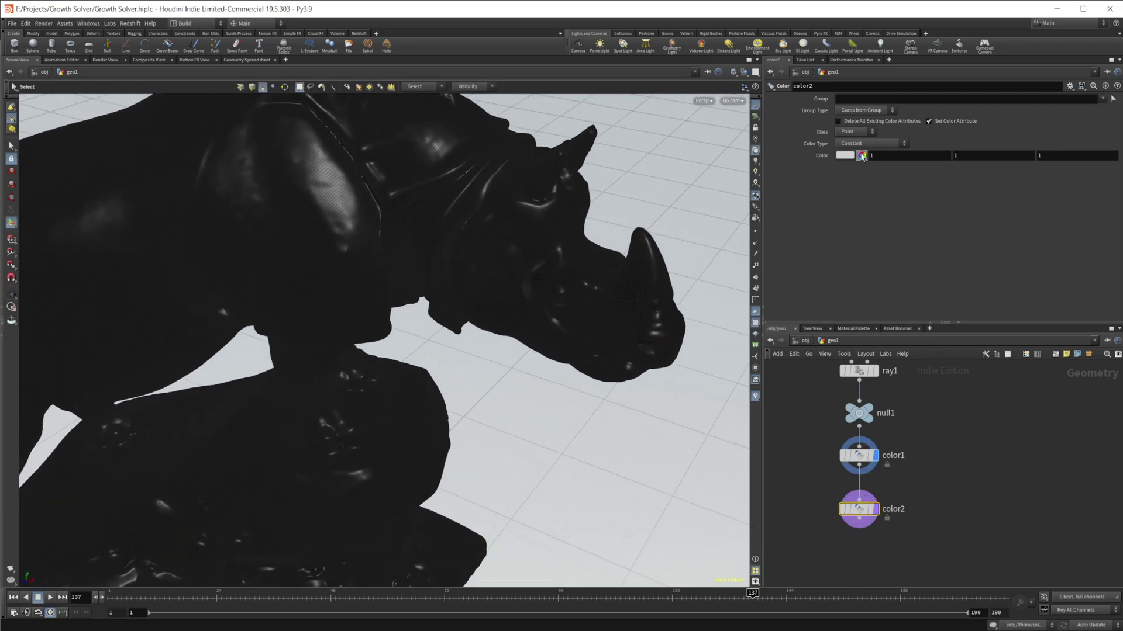
pyautogui.press('Escape')
pyautogui.click(864, 110)
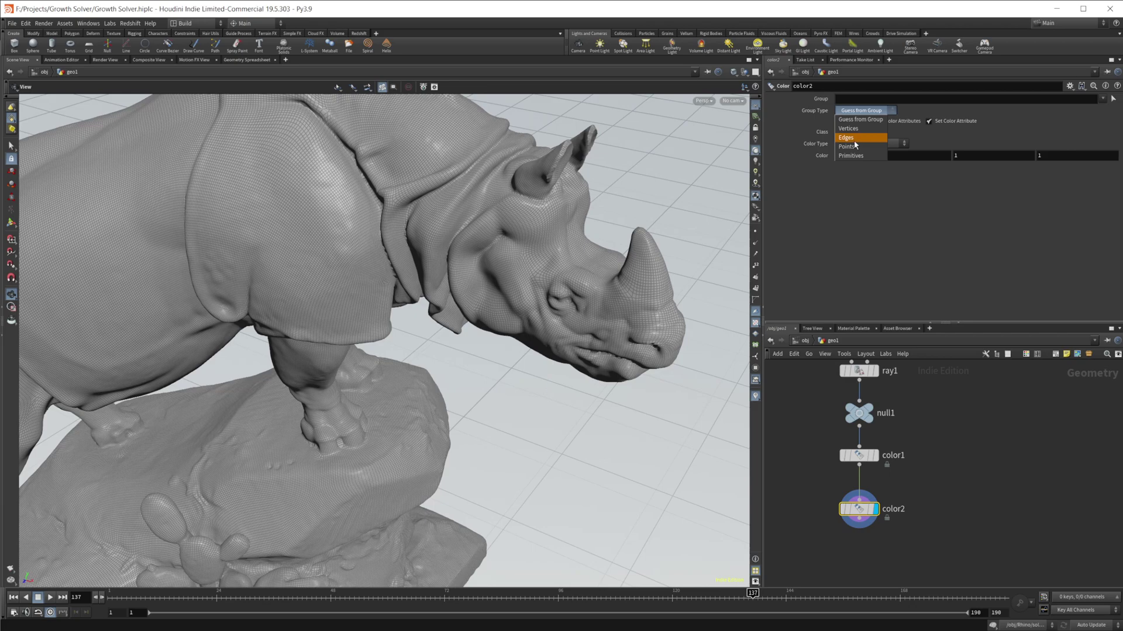
pyautogui.click(862, 147)
# - Select the horn-tip point 278465 as color2's group, turning it white
pyautogui.click(874, 456)
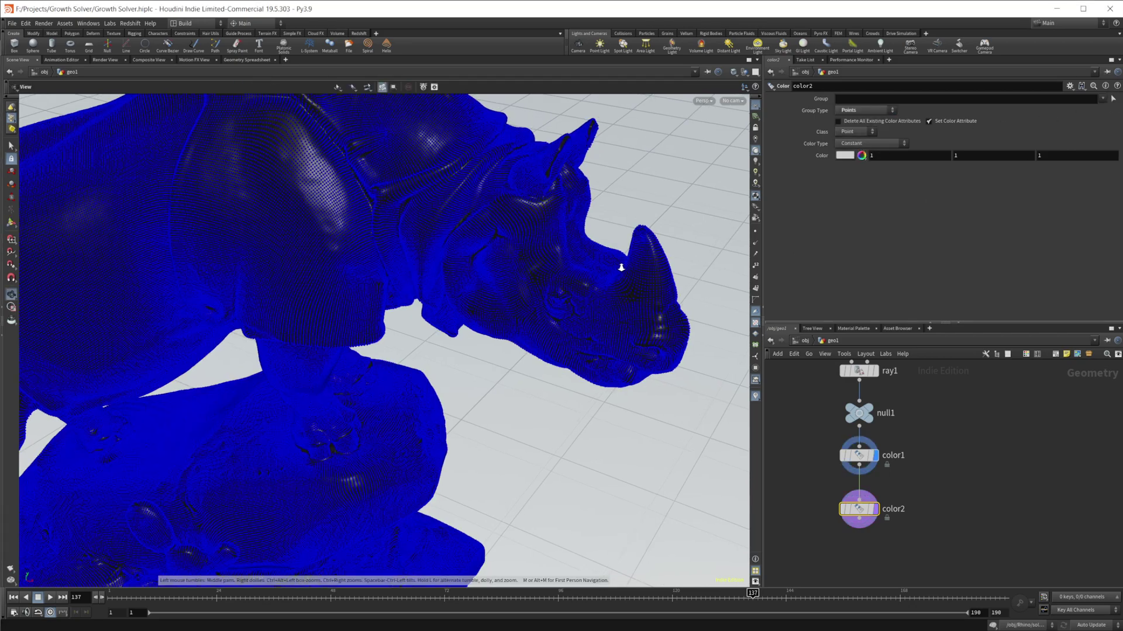
pyautogui.scroll(4, 579, 260)
pyautogui.scroll(5, 578, 260)
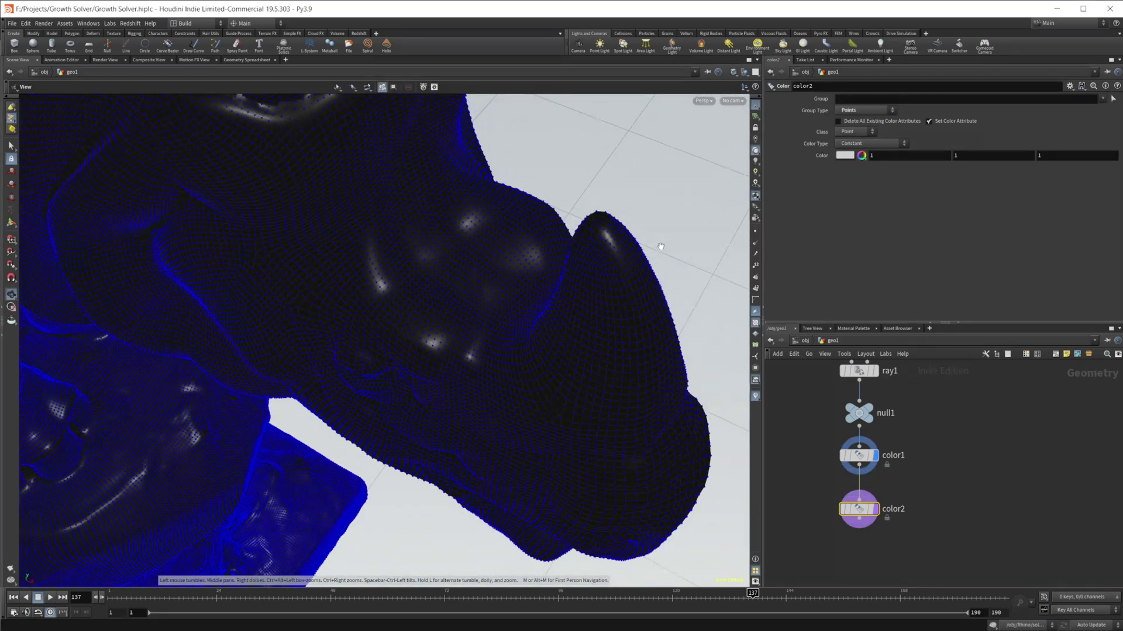
pyautogui.scroll(2, 611, 296)
pyautogui.press('s')
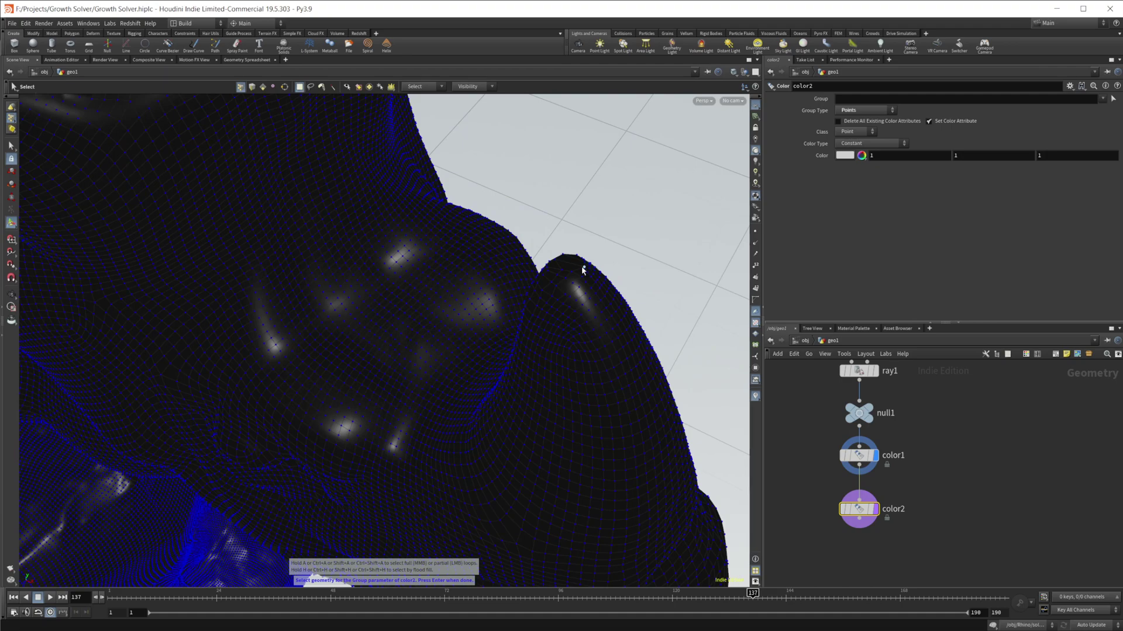
pyautogui.press('Return')
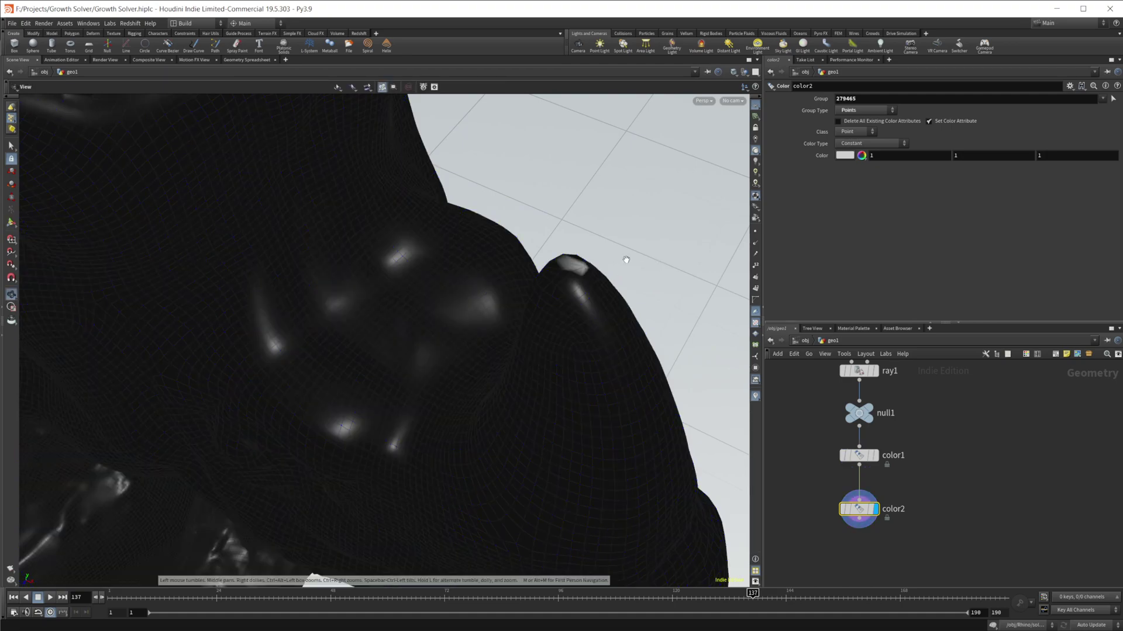
pyautogui.scroll(-5, 626, 260)
pyautogui.scroll(-3, 303, 361)
pyautogui.moveTo(165, 353); pyautogui.dragTo(230, 246)
pyautogui.moveTo(230, 245); pyautogui.dragTo(400, 259, button='middle')
pyautogui.scroll(-1, 400, 259)
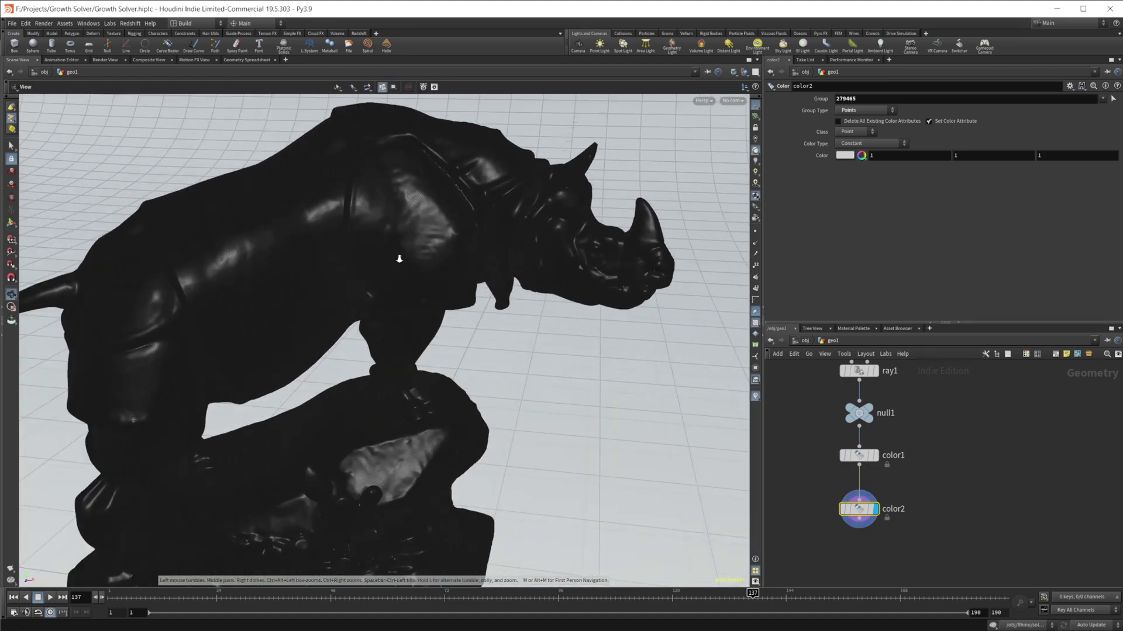
pyautogui.scroll(-4, 400, 259)
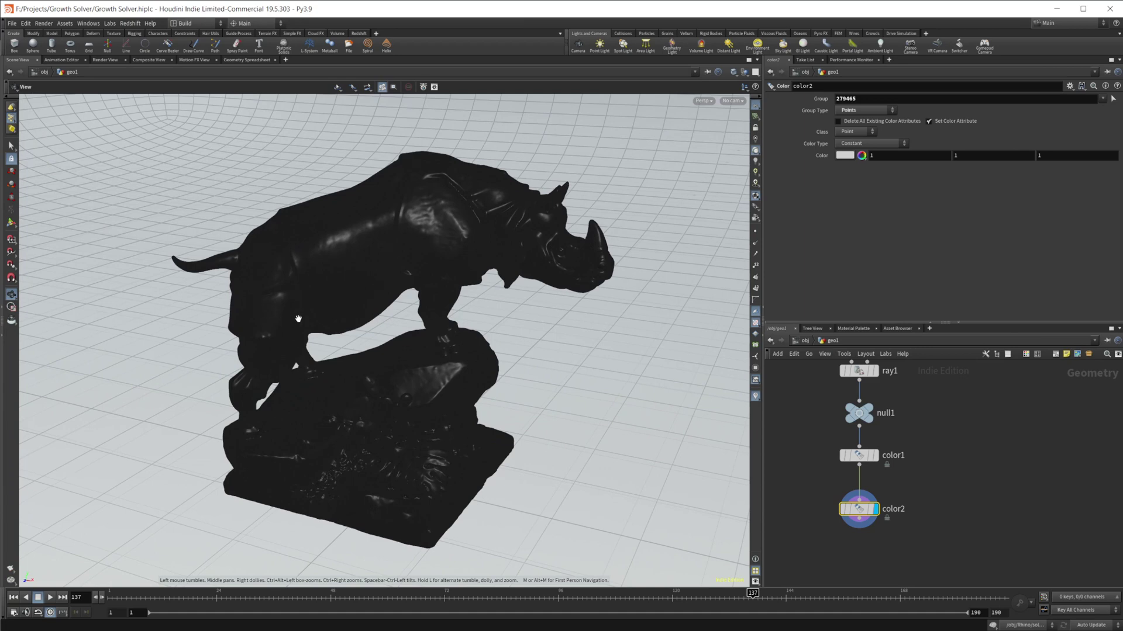
pyautogui.moveTo(980, 493); pyautogui.dragTo(977, 432, button='middle')
# - Add solver1 below color2, go inside it, and return playback to frame 1
pyautogui.press('Tab')
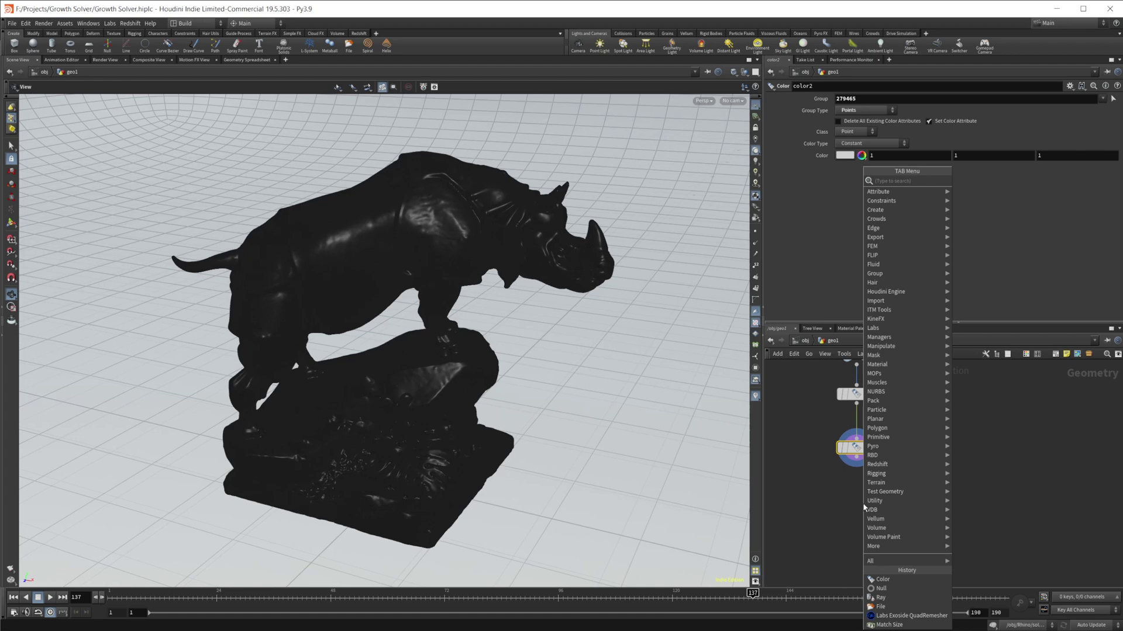
pyautogui.press('Escape')
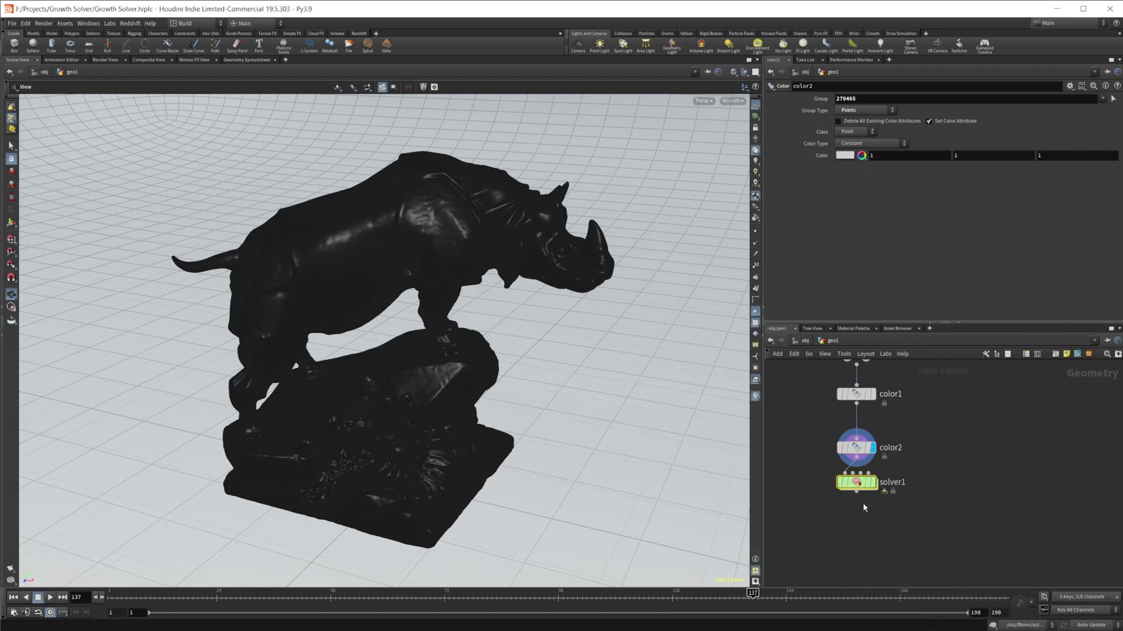
pyautogui.click(857, 497)
pyautogui.doubleClick(855, 485)
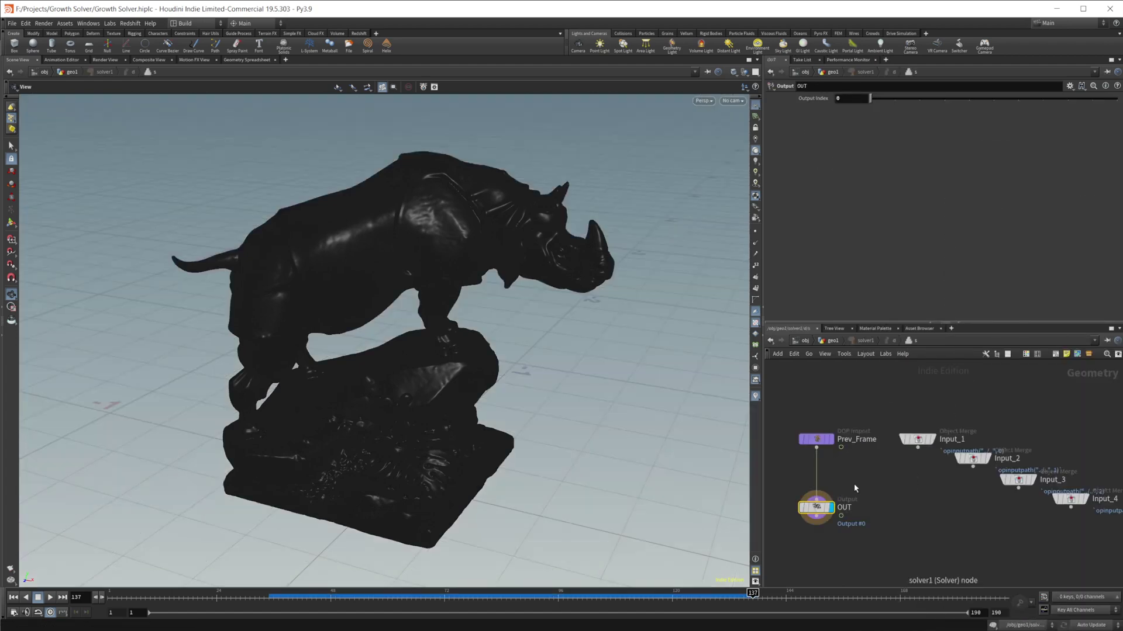
pyautogui.click(13, 598)
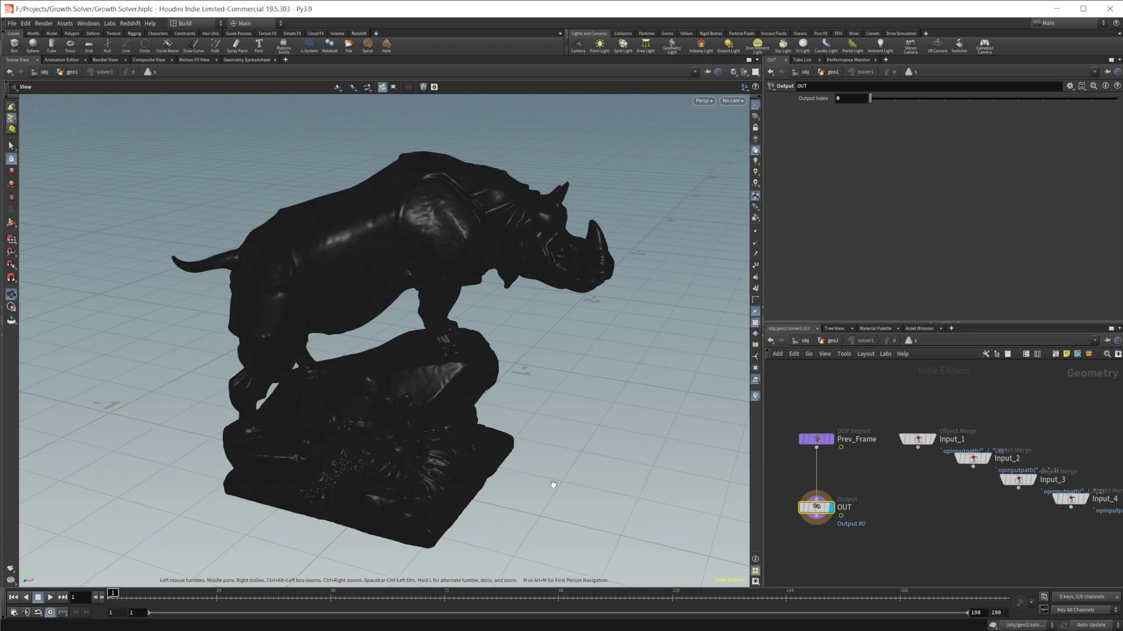
pyautogui.scroll(5, 804, 474)
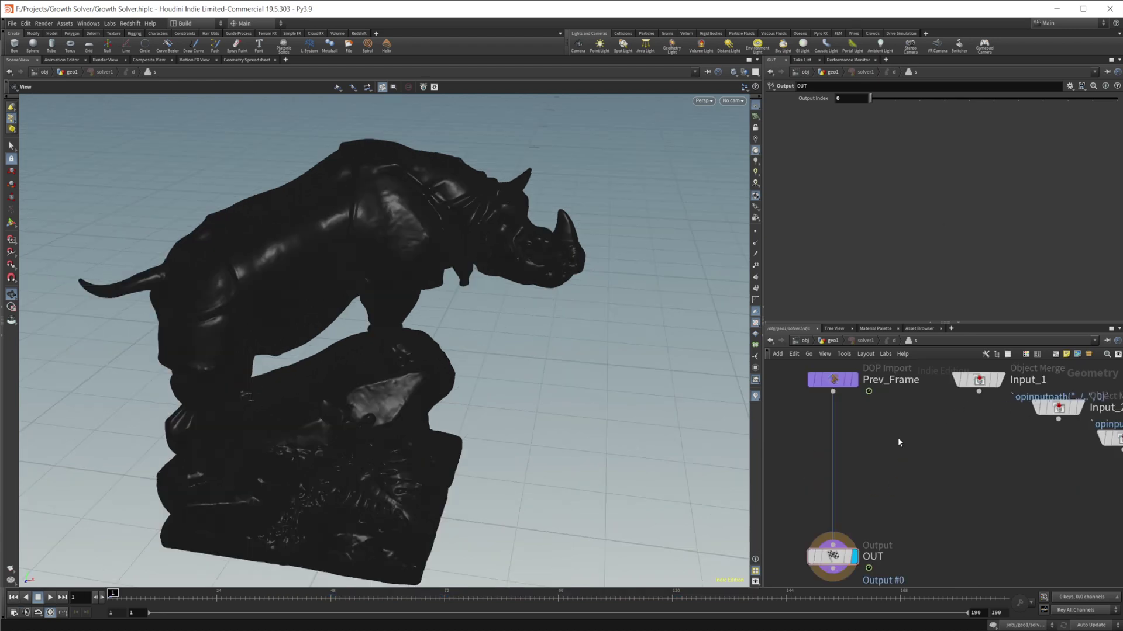
# - Insert a Point VOP between Prev_Frame and OUT, fed by Prev_Frame and Input_1
pyautogui.press('Tab')
pyautogui.write('point')
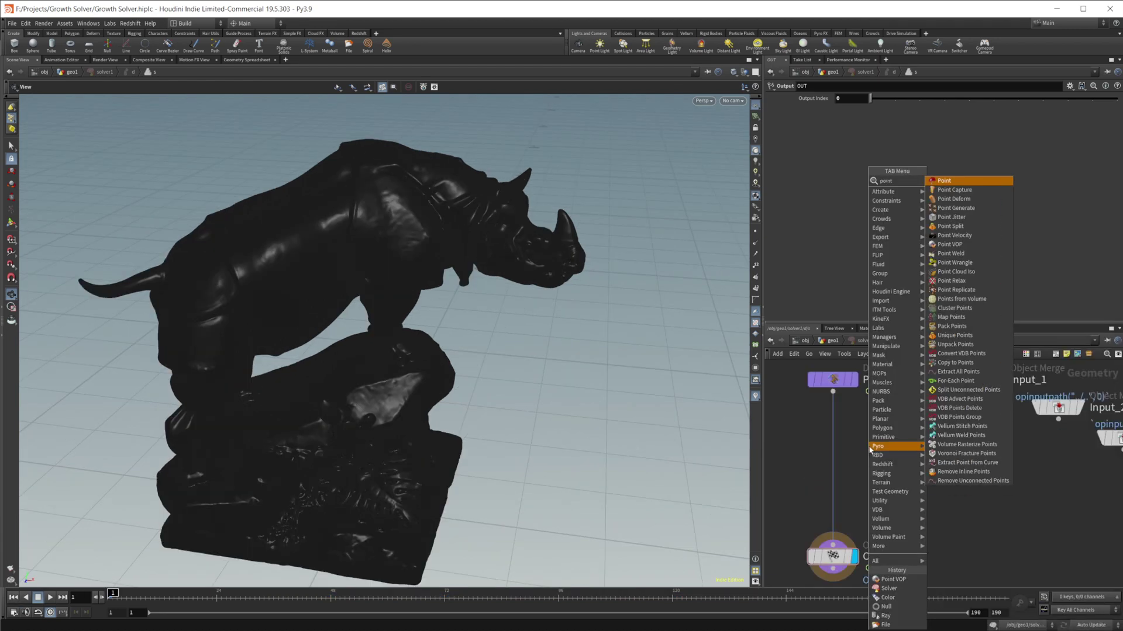
pyautogui.write(' vop')
pyautogui.press('Return')
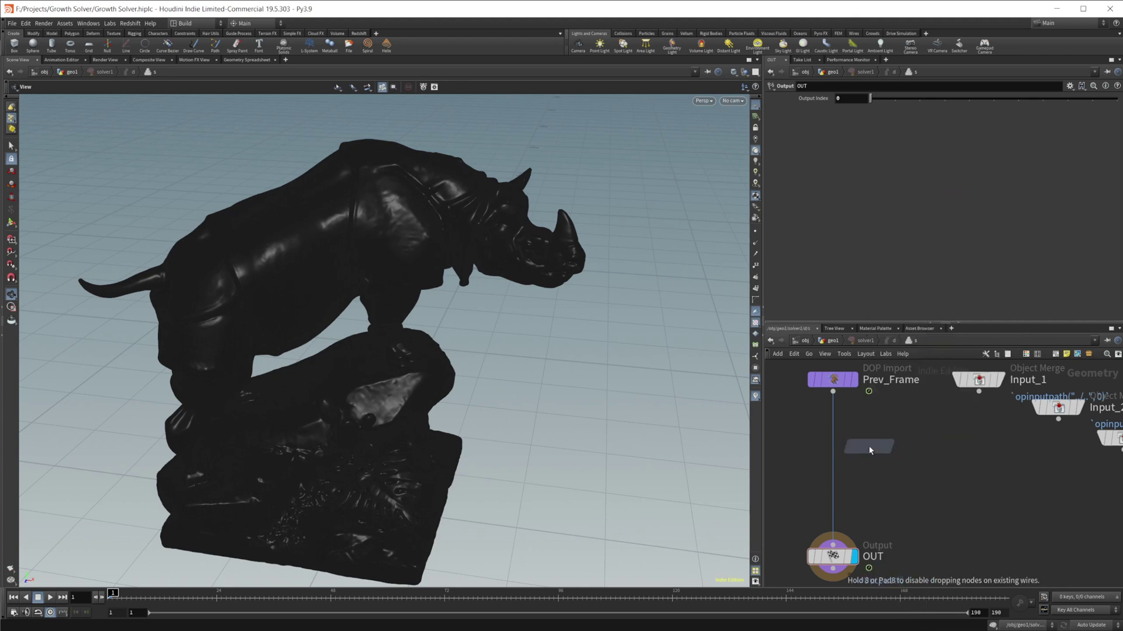
pyautogui.click(868, 446)
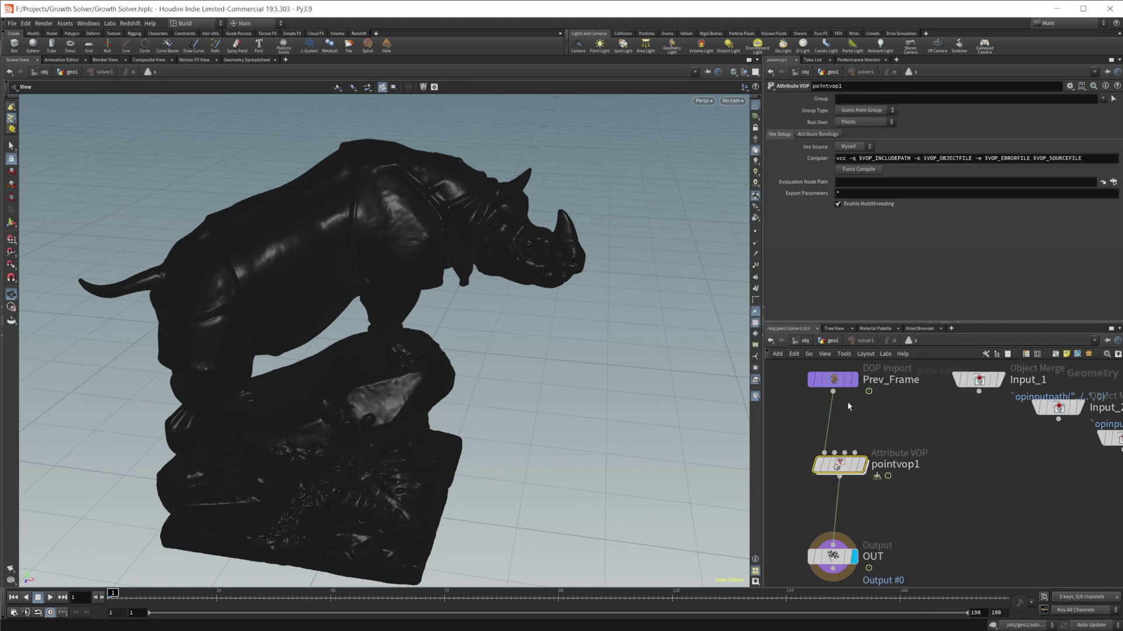
pyautogui.moveTo(834, 393); pyautogui.dragTo(859, 441)
pyautogui.moveTo(979, 391); pyautogui.dragTo(825, 452)
pyautogui.doubleClick(839, 465)
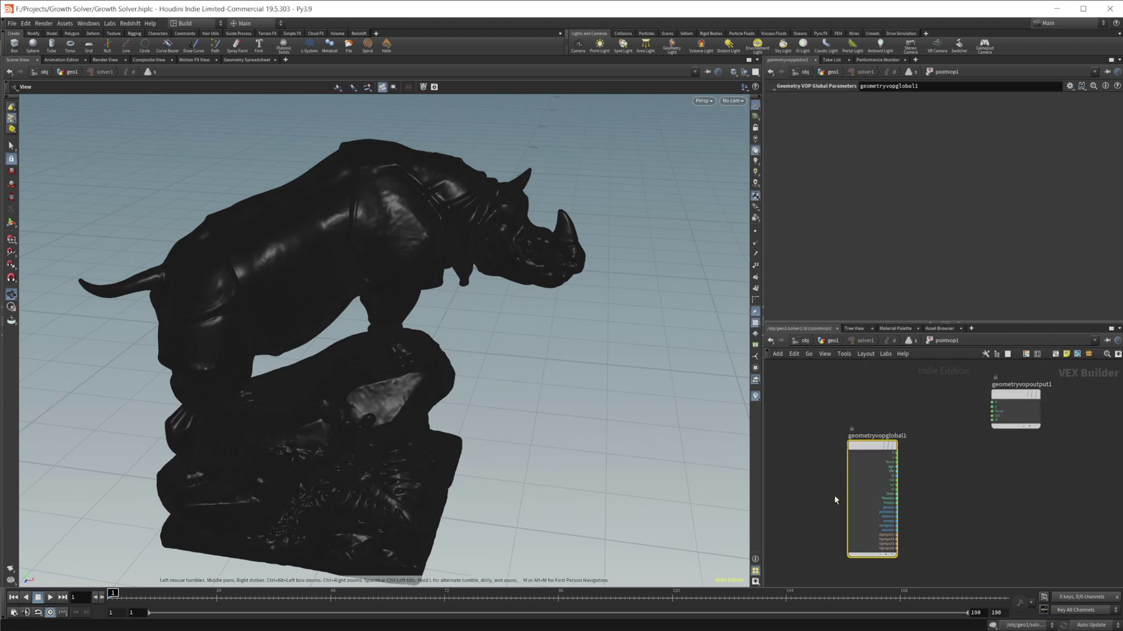
# - Inside pointvop1, add pcopen1 using the OpInput as its file and P as its query position
pyautogui.moveTo(978, 484); pyautogui.dragTo(792, 428)
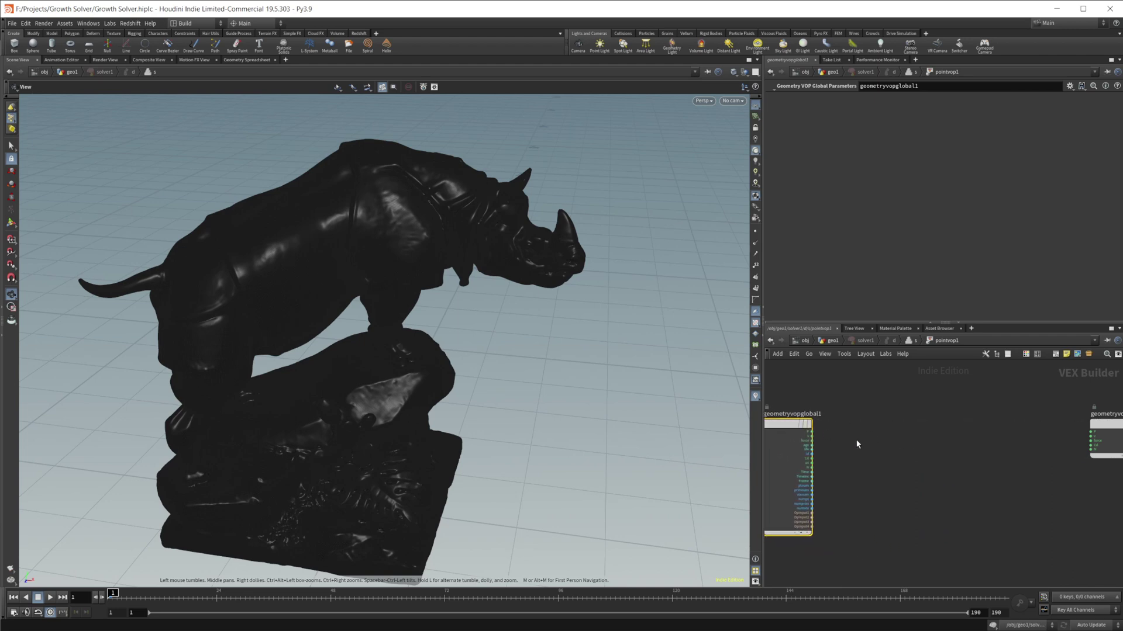
pyautogui.press('Tab')
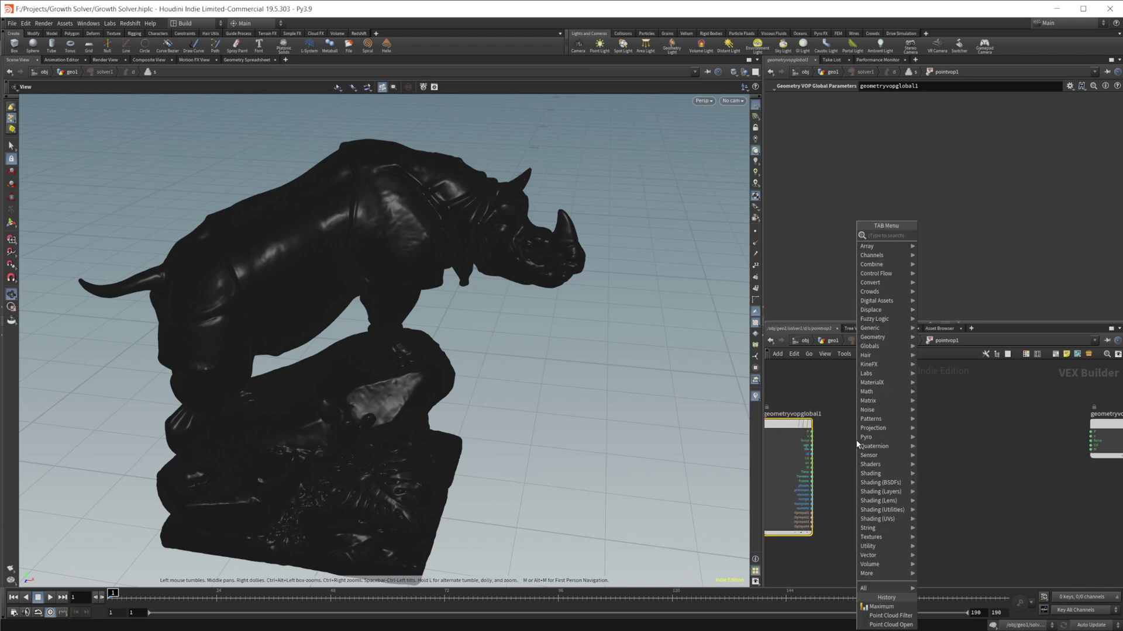
pyautogui.write('point clo')
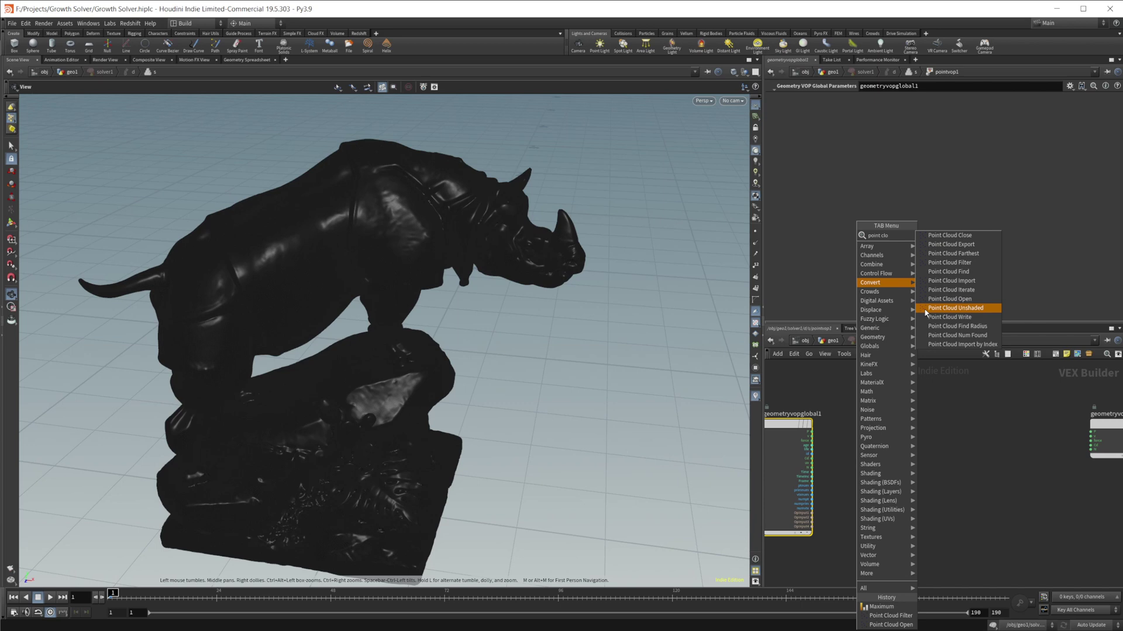
pyautogui.click(979, 299)
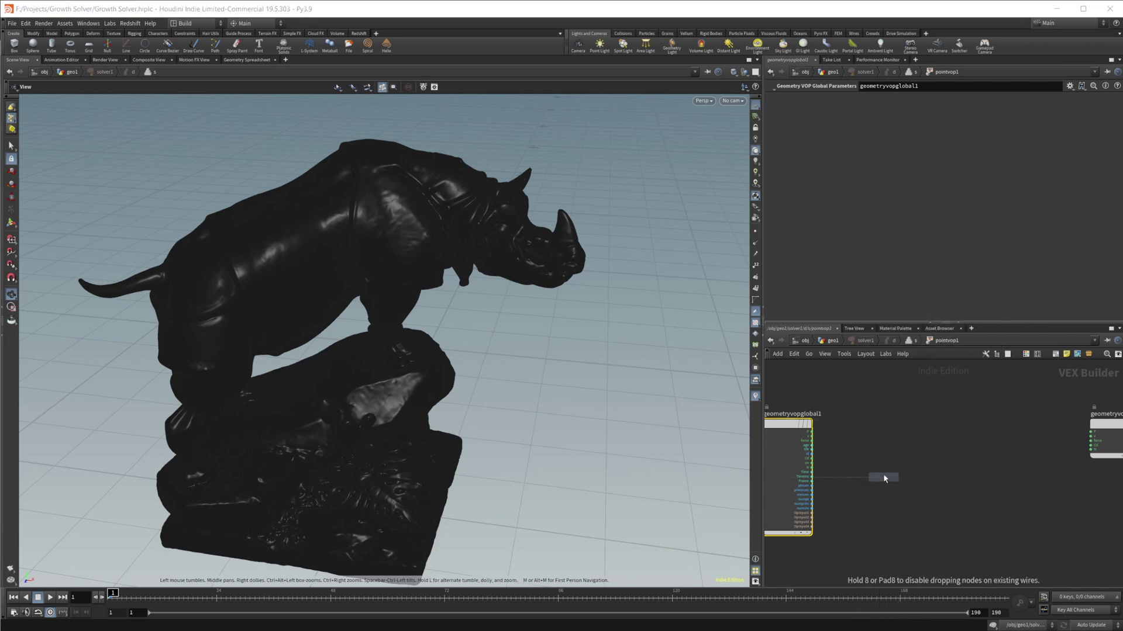
pyautogui.click(882, 477)
pyautogui.scroll(4, 854, 491)
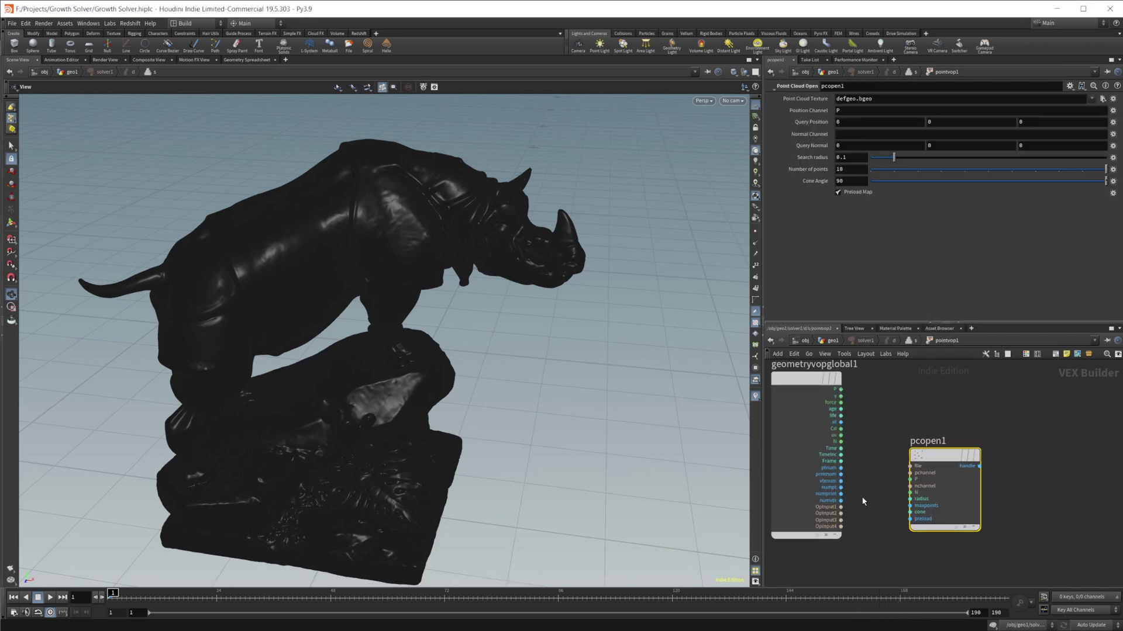
pyautogui.moveTo(841, 507); pyautogui.dragTo(909, 466)
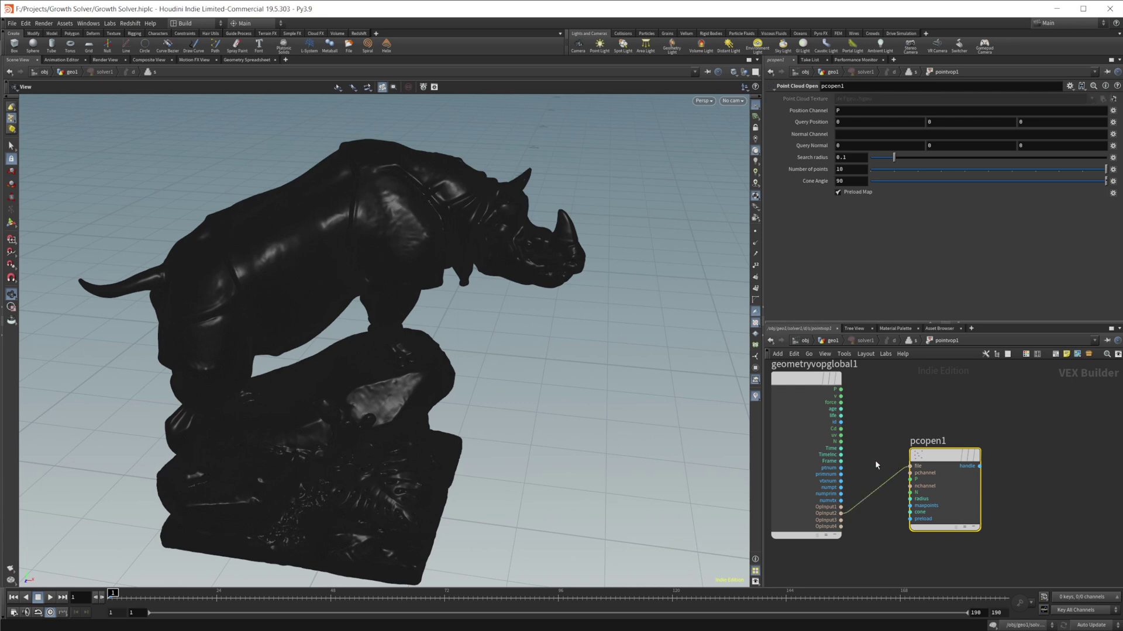
pyautogui.moveTo(842, 391); pyautogui.dragTo(910, 479)
pyautogui.moveTo(899, 412); pyautogui.dragTo(874, 412, button='middle')
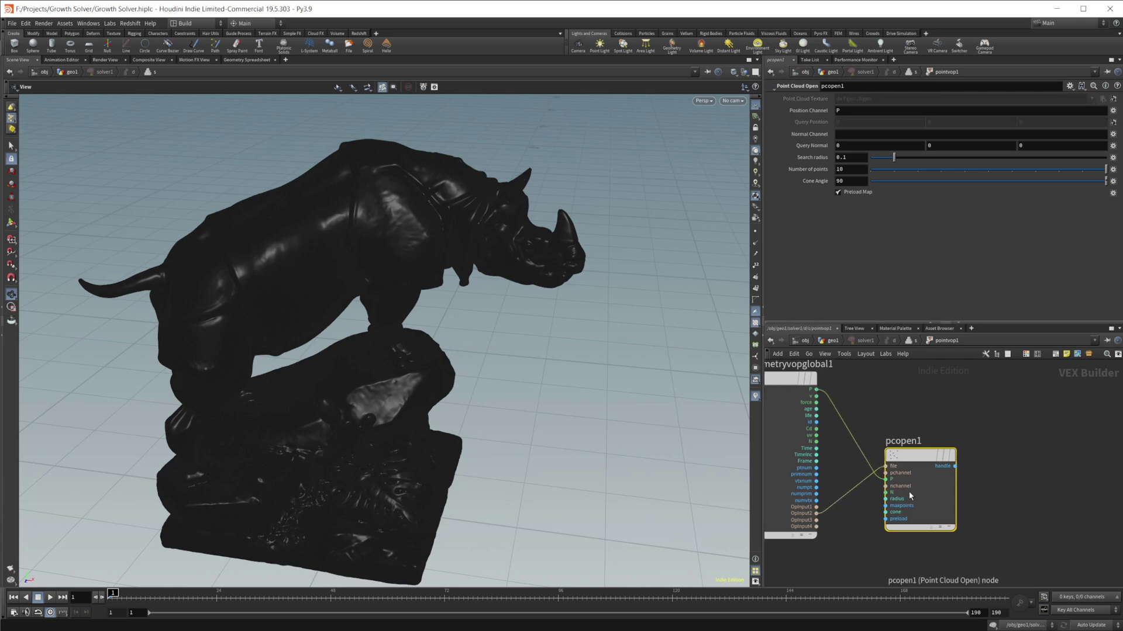
pyautogui.moveTo(947, 418); pyautogui.dragTo(902, 423, button='middle')
# - Add pcfilter1 beside pcopen1, feed it pcopen1's handle, and set its channel to Cd
pyautogui.press('Tab')
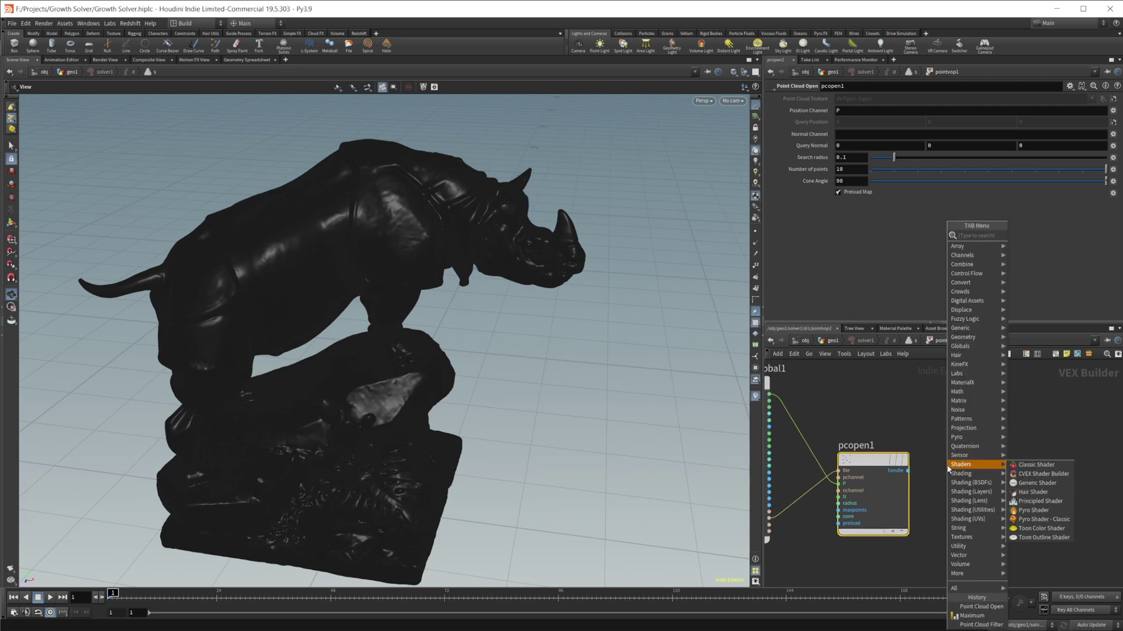
pyautogui.write('pc fi')
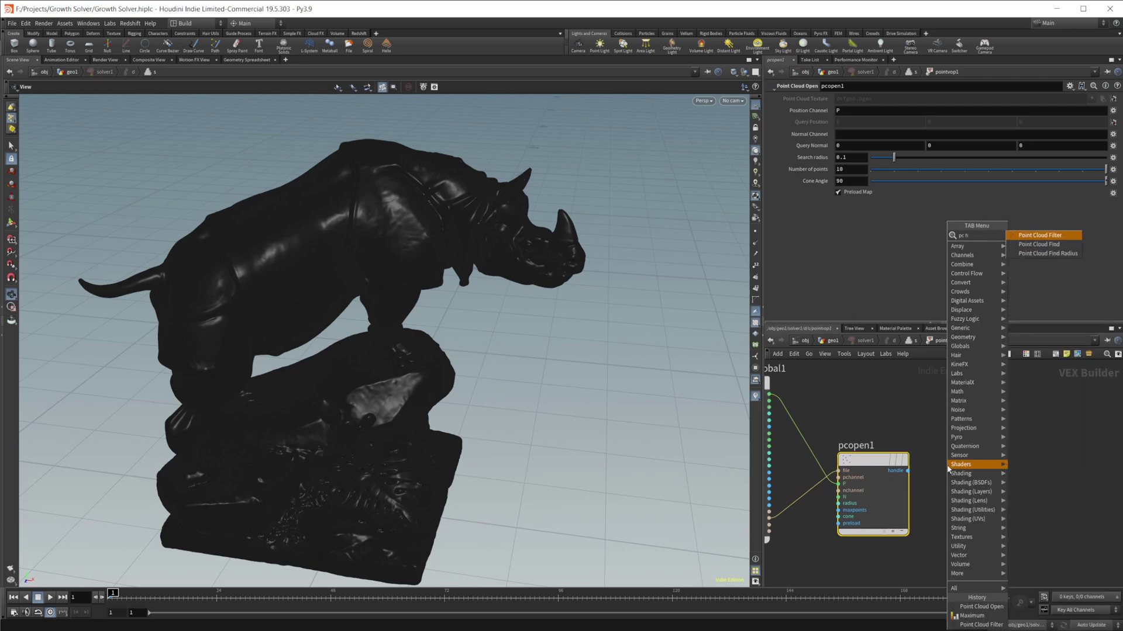
pyautogui.press('Return')
pyautogui.click(946, 464)
pyautogui.moveTo(958, 467); pyautogui.dragTo(997, 462)
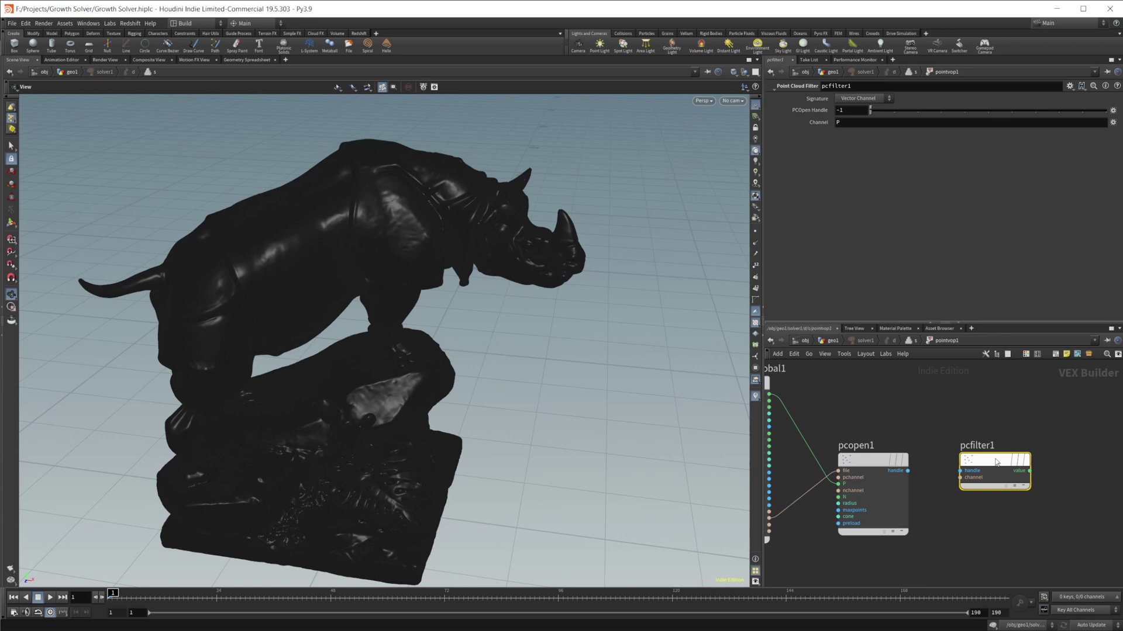
pyautogui.moveTo(907, 471); pyautogui.dragTo(960, 471)
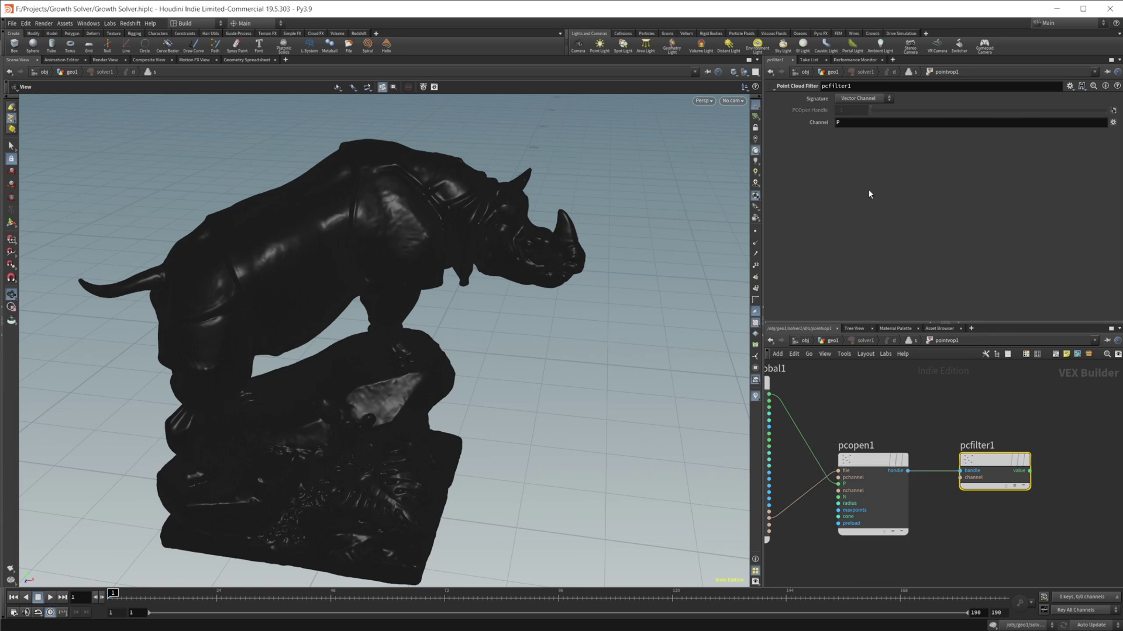
pyautogui.doubleClick(870, 123)
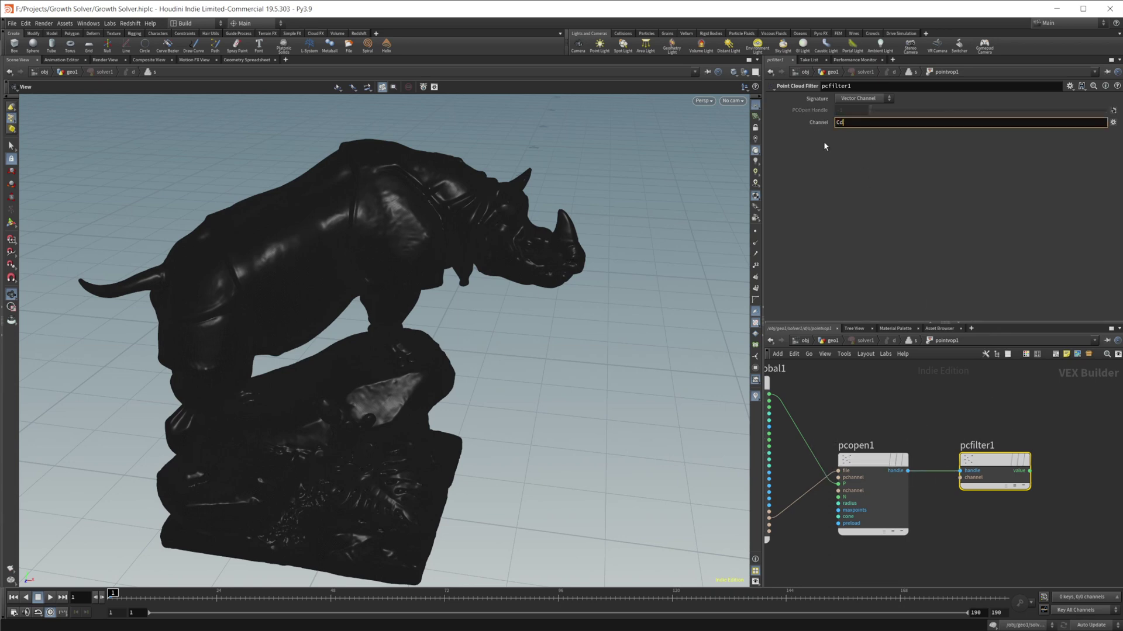
pyautogui.press('Return')
pyautogui.scroll(-4, 949, 439)
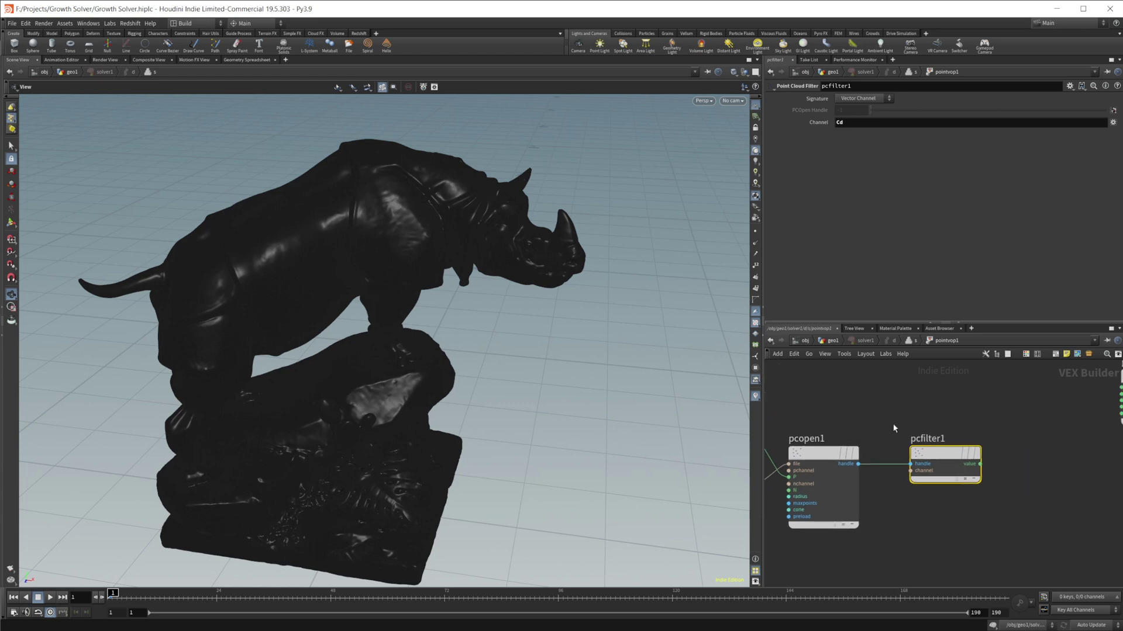
# - Add max1 taking pcfilter1's value and the point's own Cd, output to geometryvopoutput1 Cd
pyautogui.press('Tab')
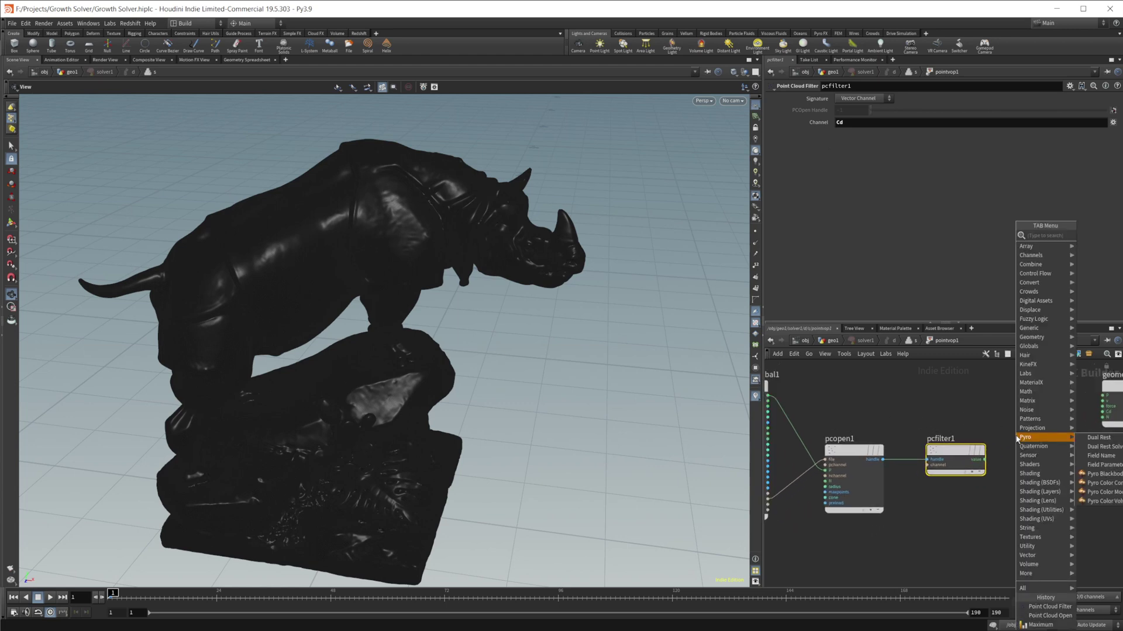
pyautogui.write('mul')
pyautogui.press('Return')
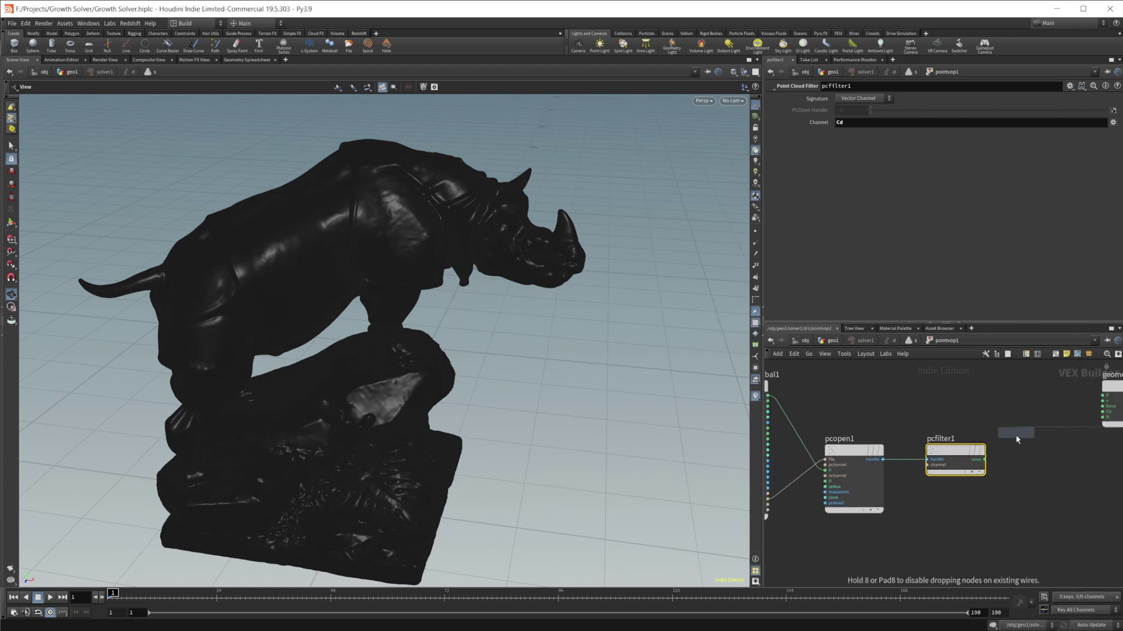
pyautogui.click(1016, 438)
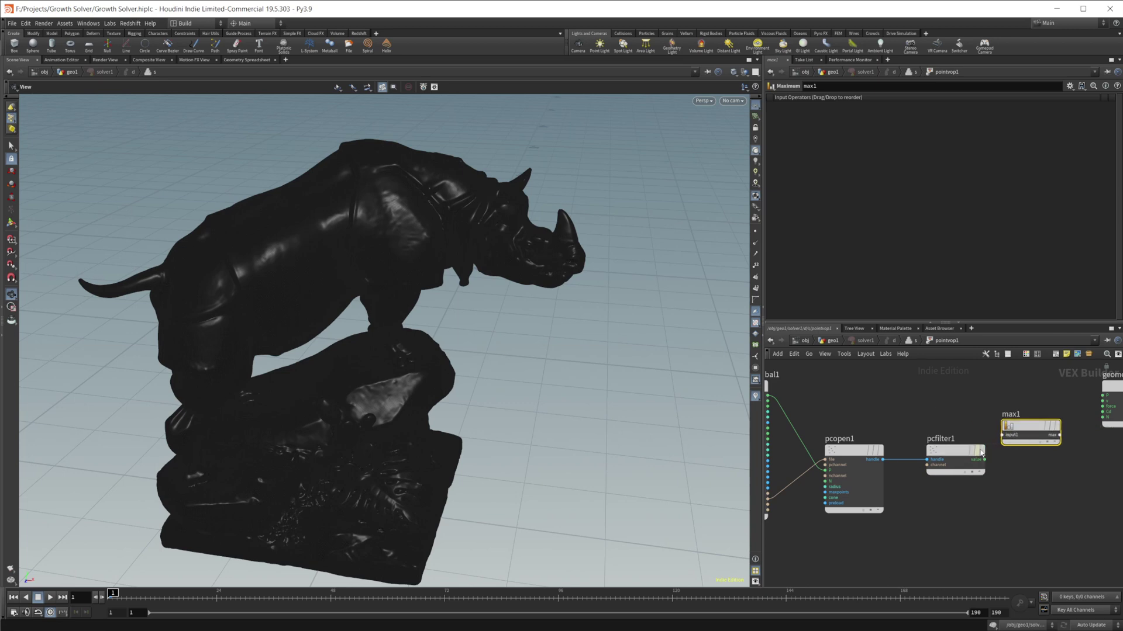
pyautogui.moveTo(981, 452); pyautogui.dragTo(1003, 435)
pyautogui.moveTo(868, 436); pyautogui.dragTo(900, 434, button='middle')
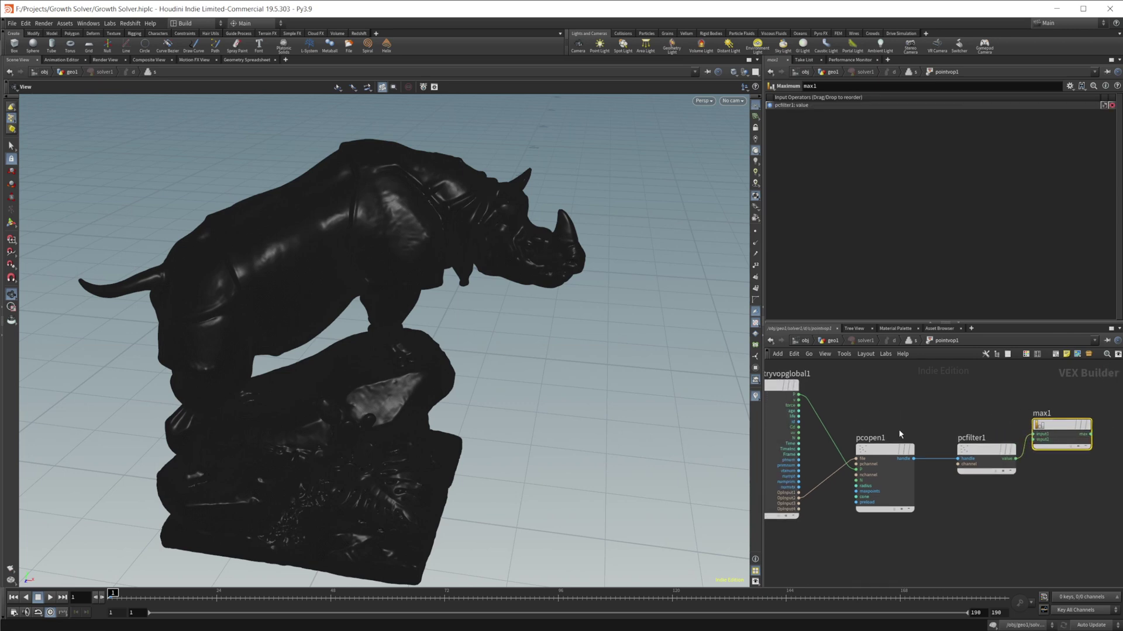
pyautogui.moveTo(799, 427); pyautogui.dragTo(1035, 439)
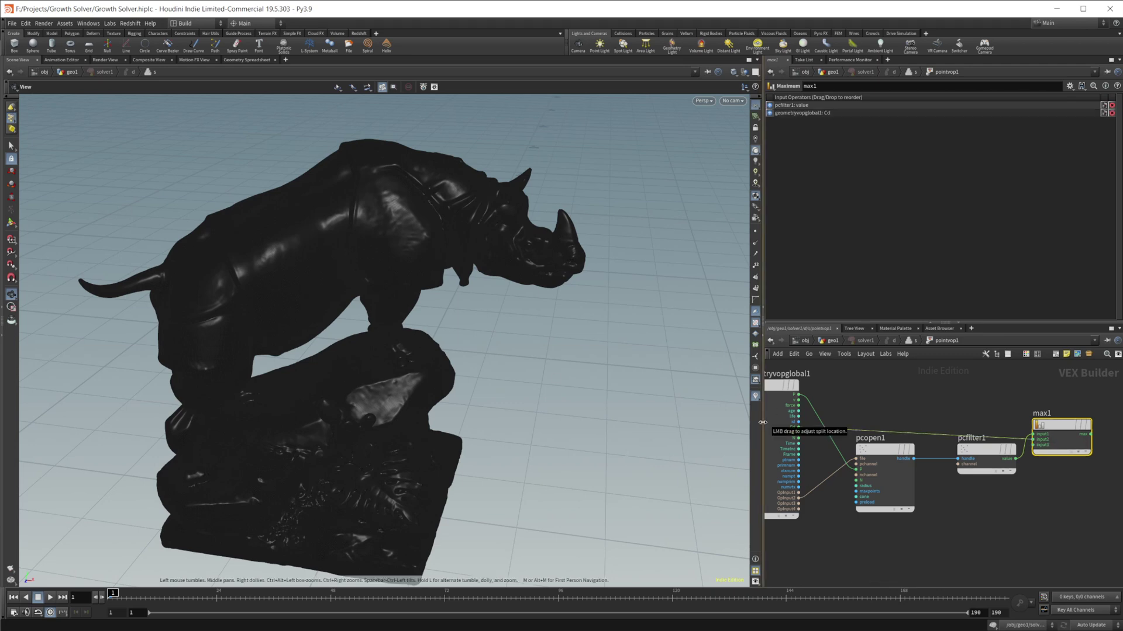
pyautogui.moveTo(997, 499); pyautogui.dragTo(916, 507, button='middle')
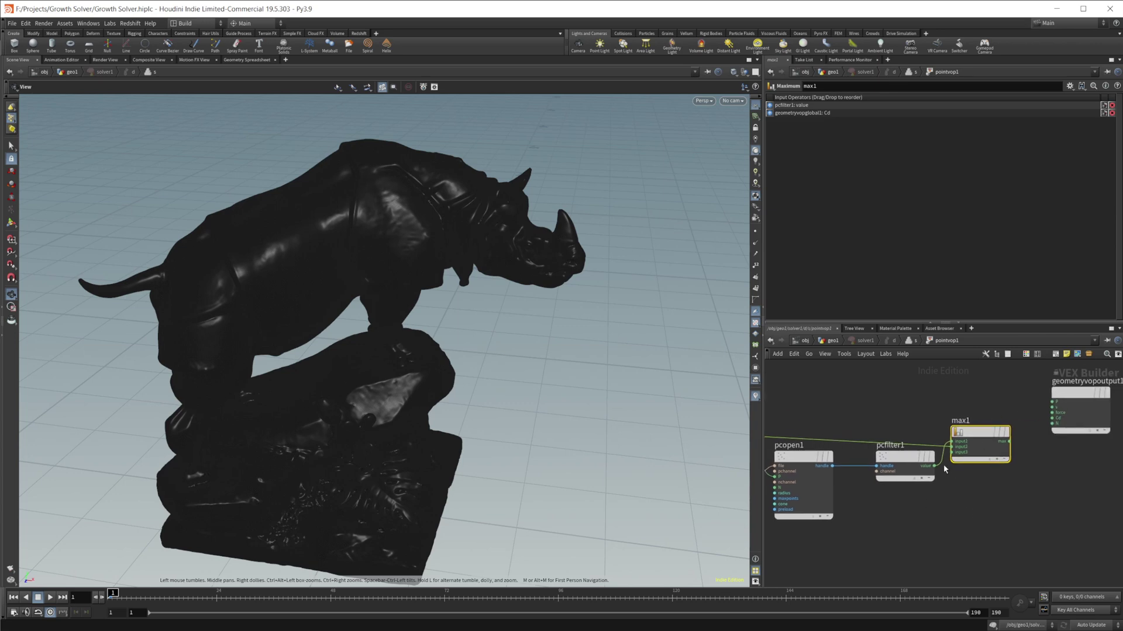
pyautogui.moveTo(1006, 464); pyautogui.dragTo(950, 472, button='middle')
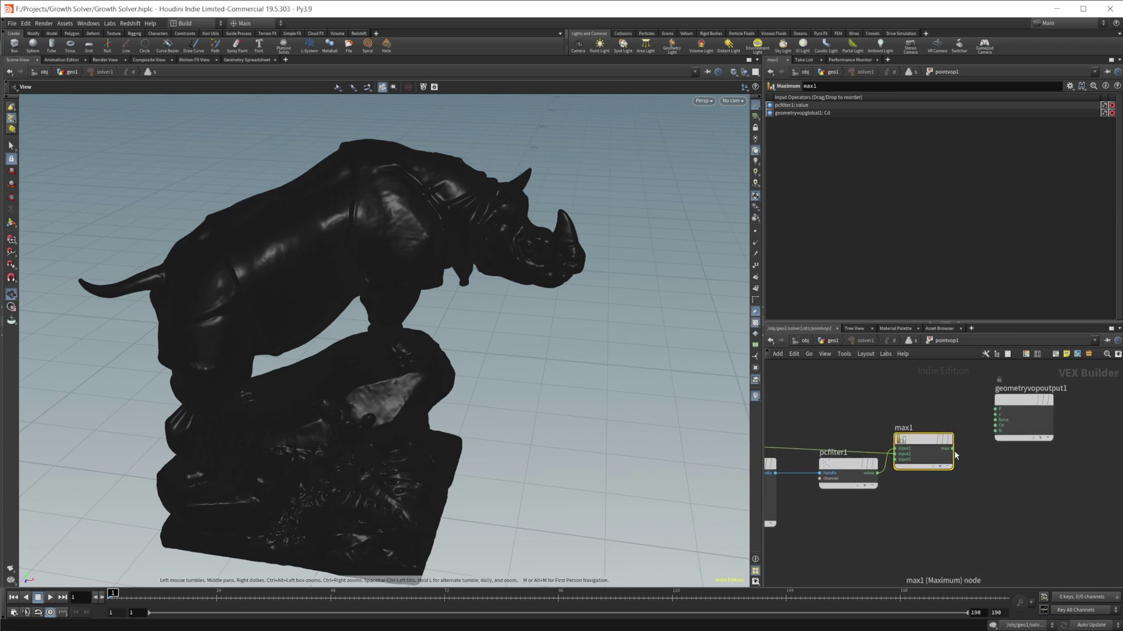
pyautogui.moveTo(953, 452); pyautogui.dragTo(995, 425)
# - Move max1 and geometryvopoutput1 further right and frame the rhino's head in the viewport
pyautogui.moveTo(1010, 480); pyautogui.dragTo(967, 476, button='middle')
pyautogui.scroll(-5, 954, 461)
pyautogui.moveTo(926, 407); pyautogui.dragTo(1002, 452)
pyautogui.moveTo(527, 267); pyautogui.dragTo(584, 251, button='right')
pyautogui.moveTo(585, 251); pyautogui.dragTo(520, 331, button='middle')
pyautogui.moveTo(524, 333); pyautogui.dragTo(595, 378, button='right')
pyautogui.moveTo(546, 351); pyautogui.dragTo(530, 398)
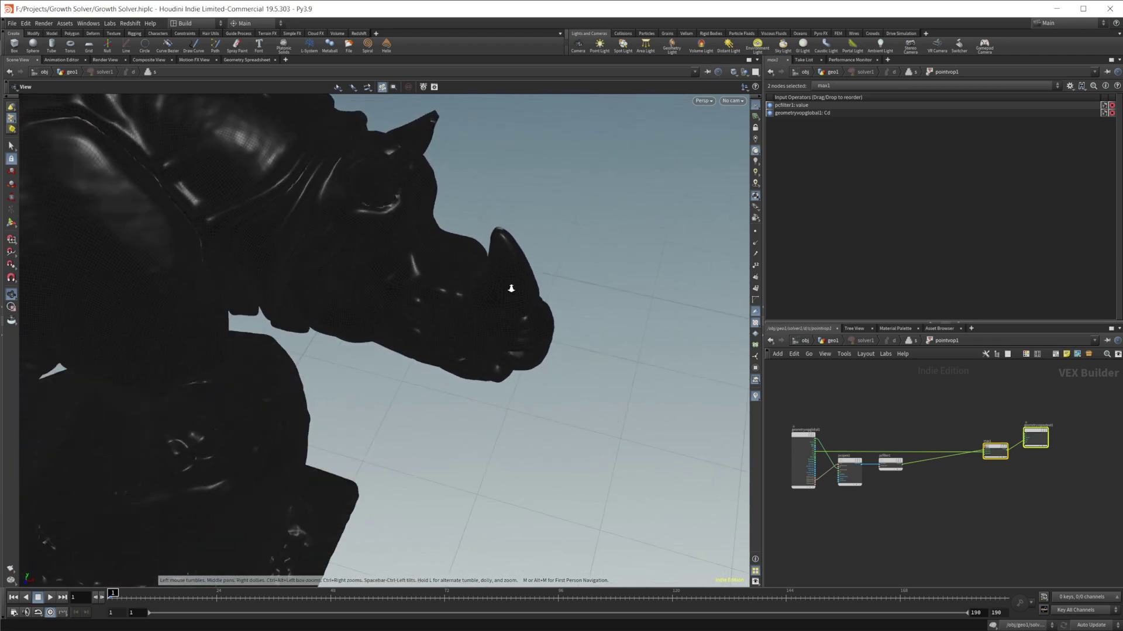
pyautogui.moveTo(511, 288); pyautogui.dragTo(533, 237, button='right')
pyautogui.moveTo(533, 236); pyautogui.dragTo(509, 311, button='middle')
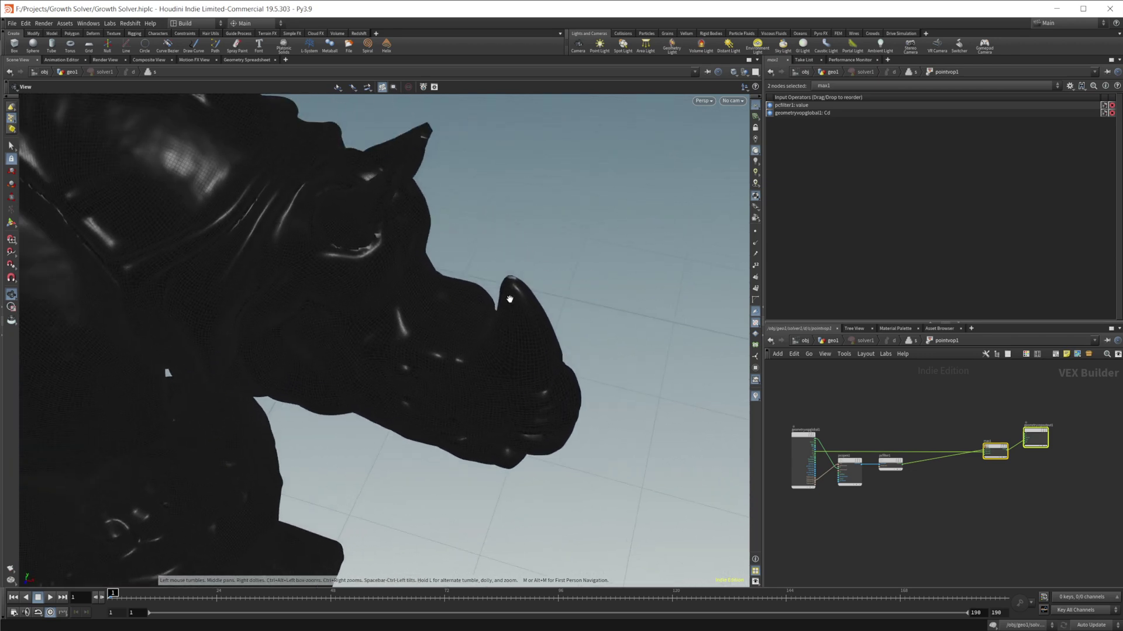
# - Play the growth simulation, see the horn stays black, then stop and rewind to frame 1
pyautogui.click(50, 598)
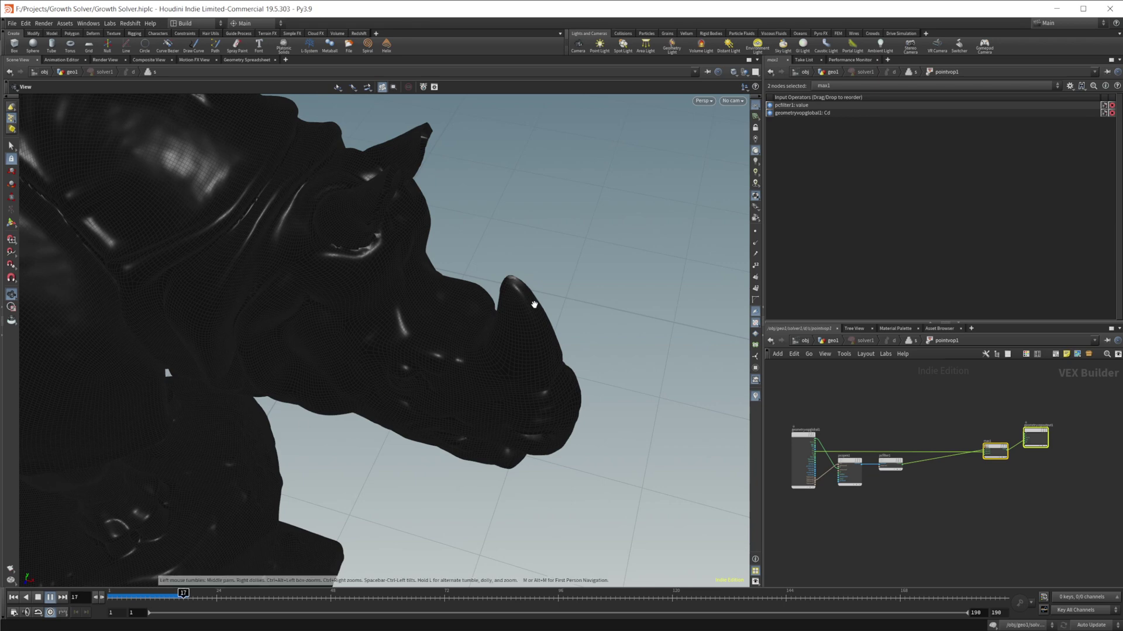
pyautogui.scroll(3, 573, 326)
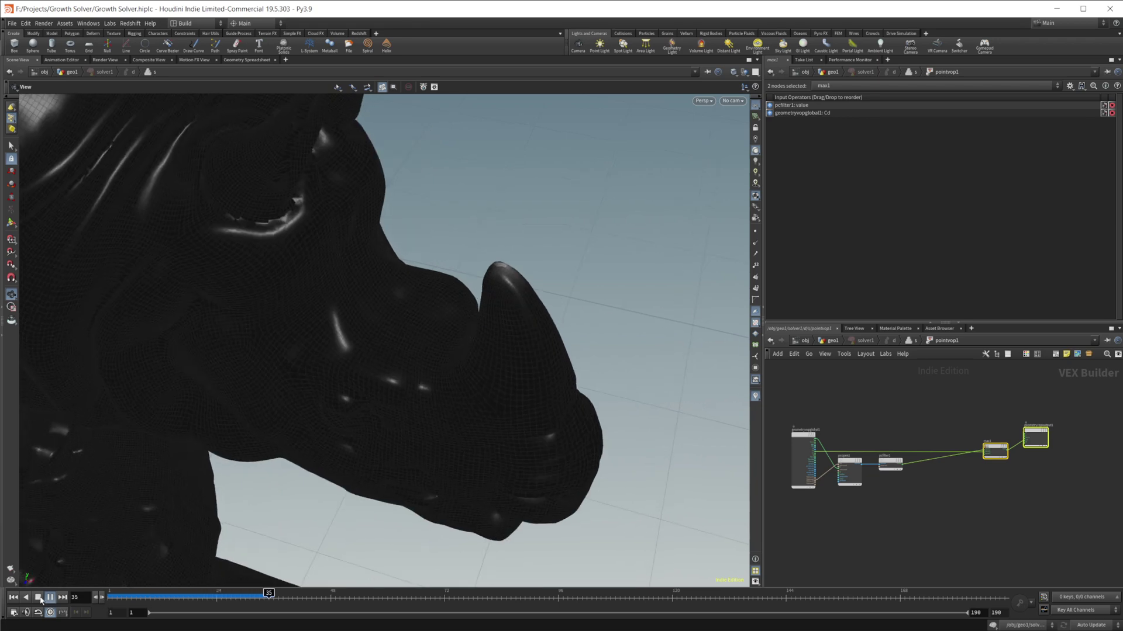
pyautogui.click(39, 597)
pyautogui.scroll(3, 734, 298)
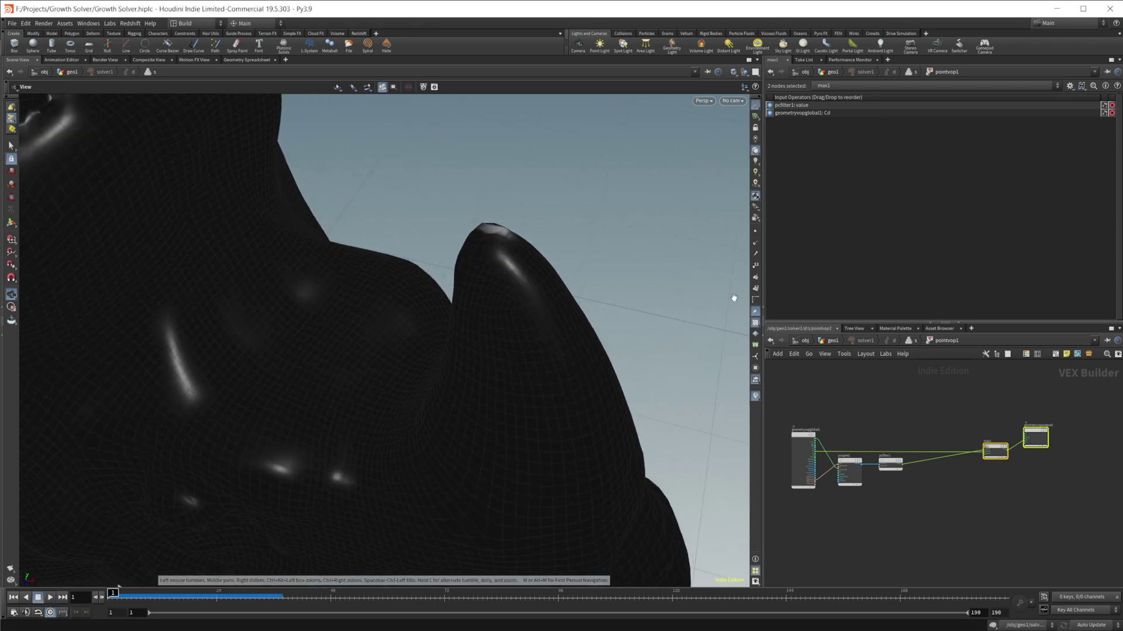
pyautogui.click(50, 597)
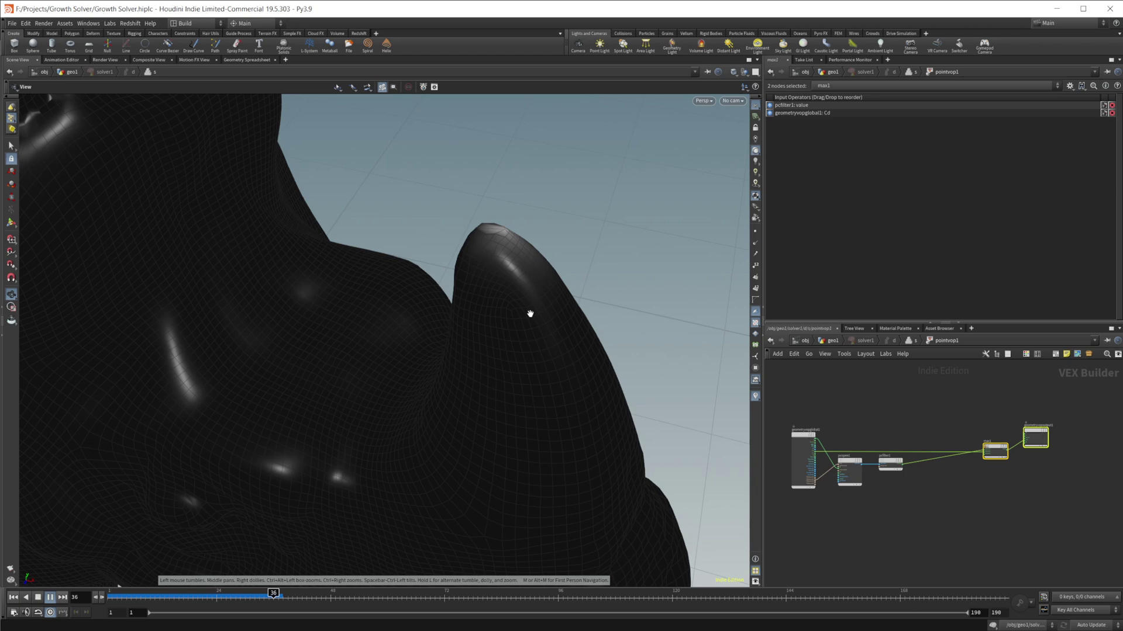
pyautogui.click(37, 597)
pyautogui.click(14, 597)
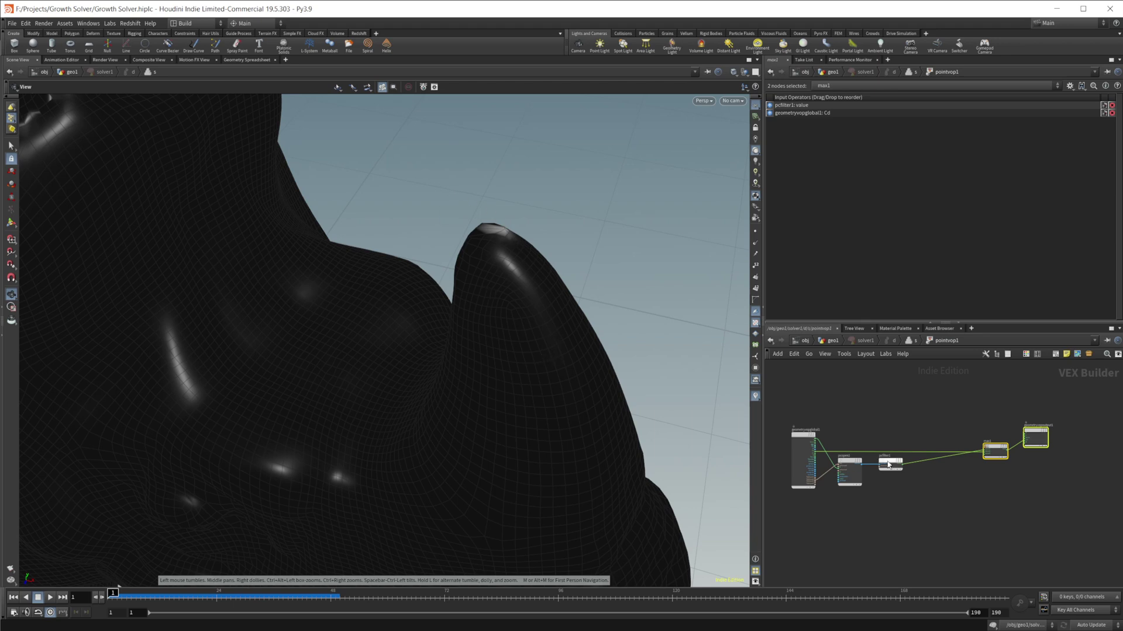
pyautogui.scroll(2, 914, 479)
pyautogui.scroll(2, 938, 488)
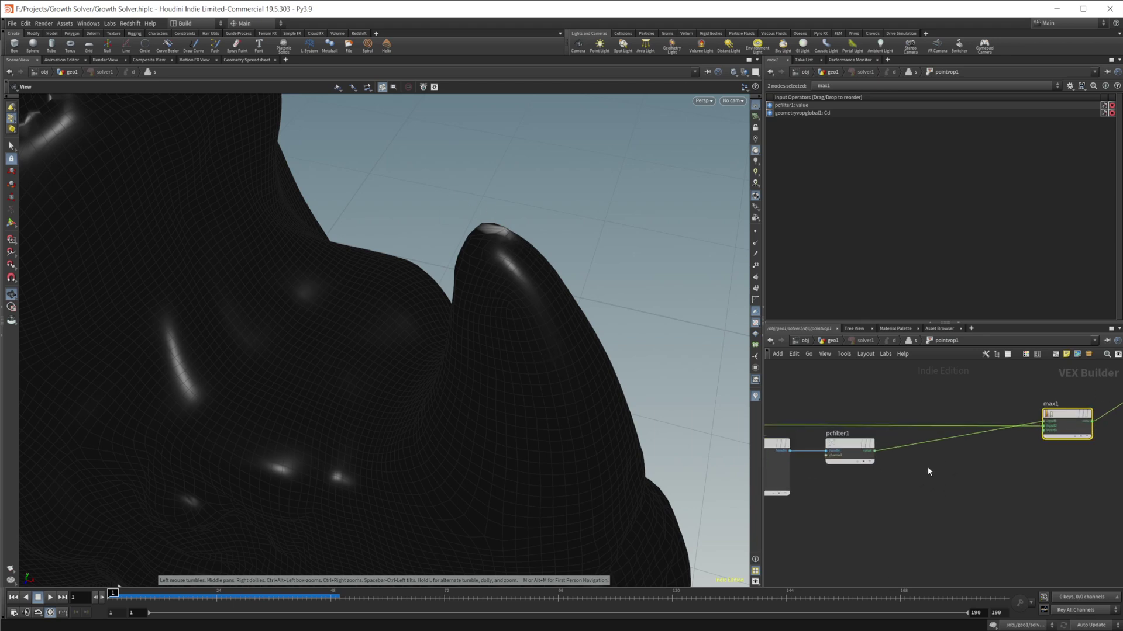
pyautogui.scroll(1, 927, 470)
# - Splice a Multiply Constant node with Multiplier 2 between pcfilter1 and max1
pyautogui.press('Tab')
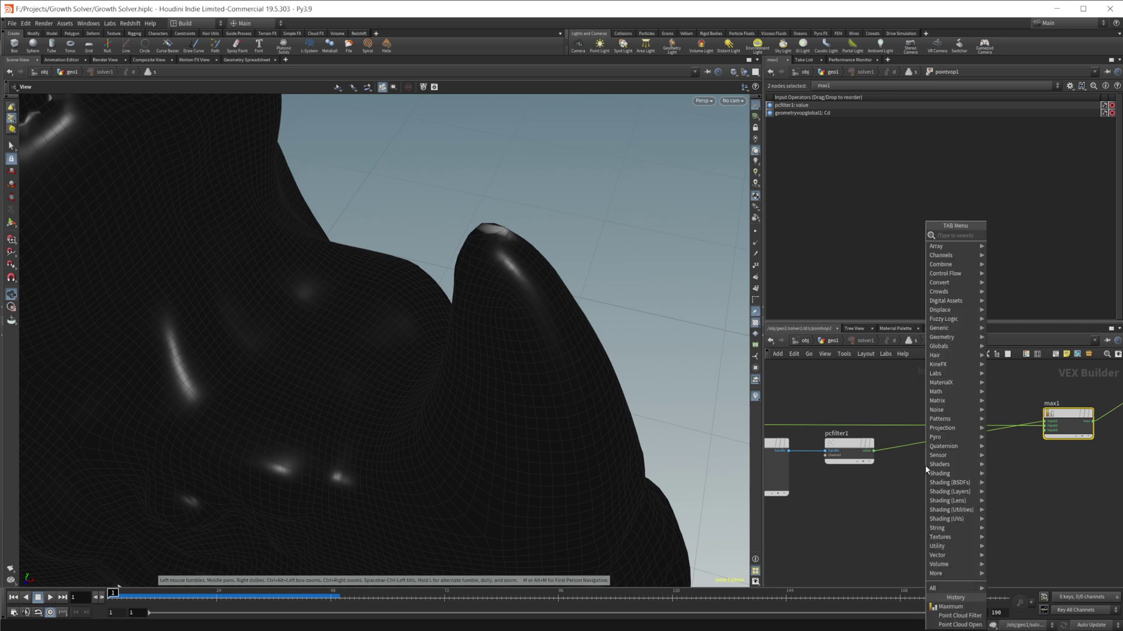
pyautogui.write('max')
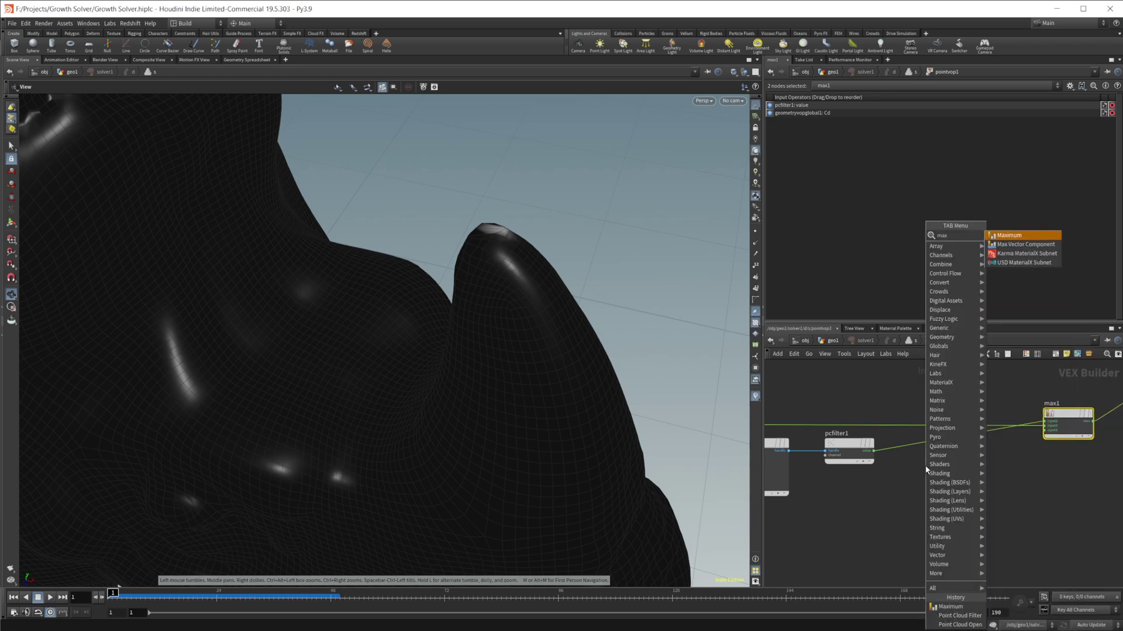
pyautogui.press('BackSpace')
pyautogui.press('BackSpace')
pyautogui.write('u')
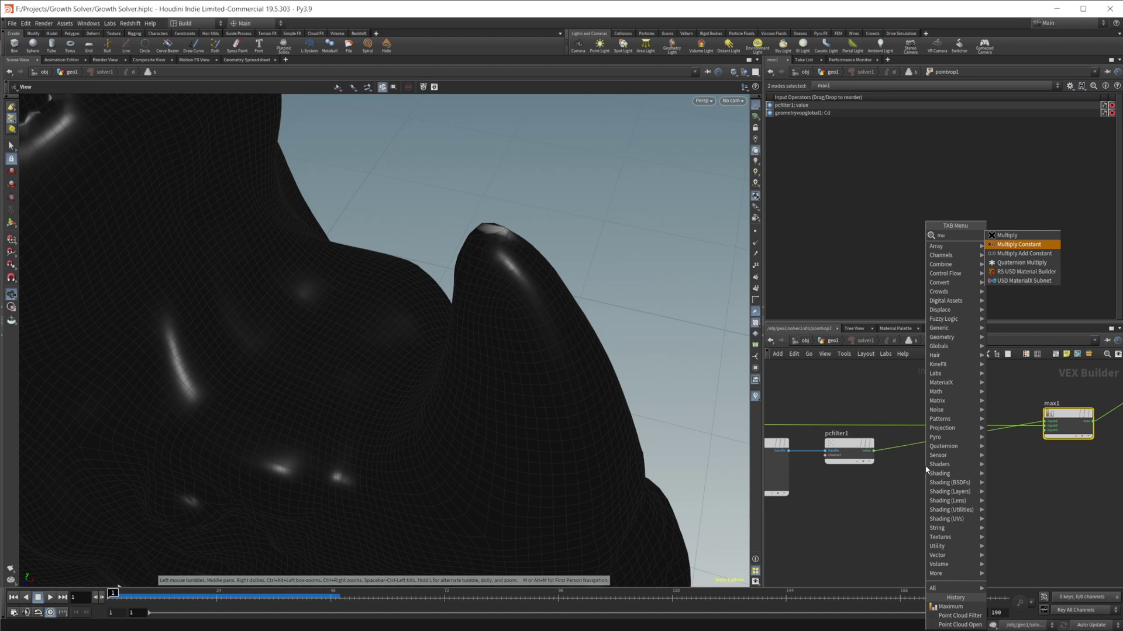
pyautogui.press('Return')
pyautogui.click(923, 474)
pyautogui.scroll(2, 922, 474)
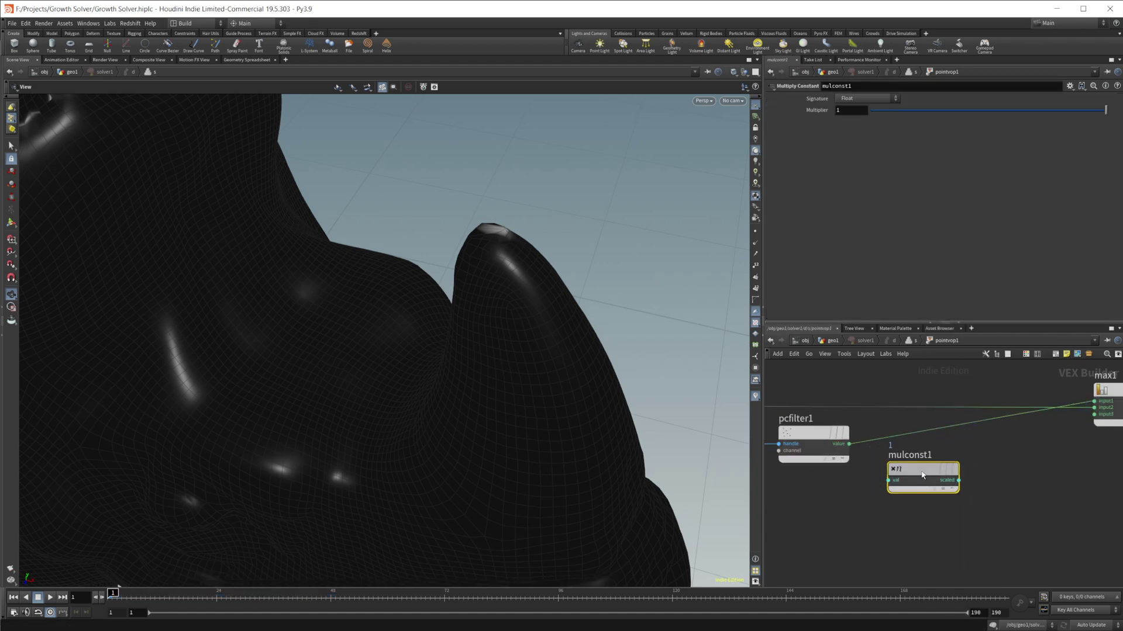
pyautogui.moveTo(923, 475); pyautogui.dragTo(945, 445)
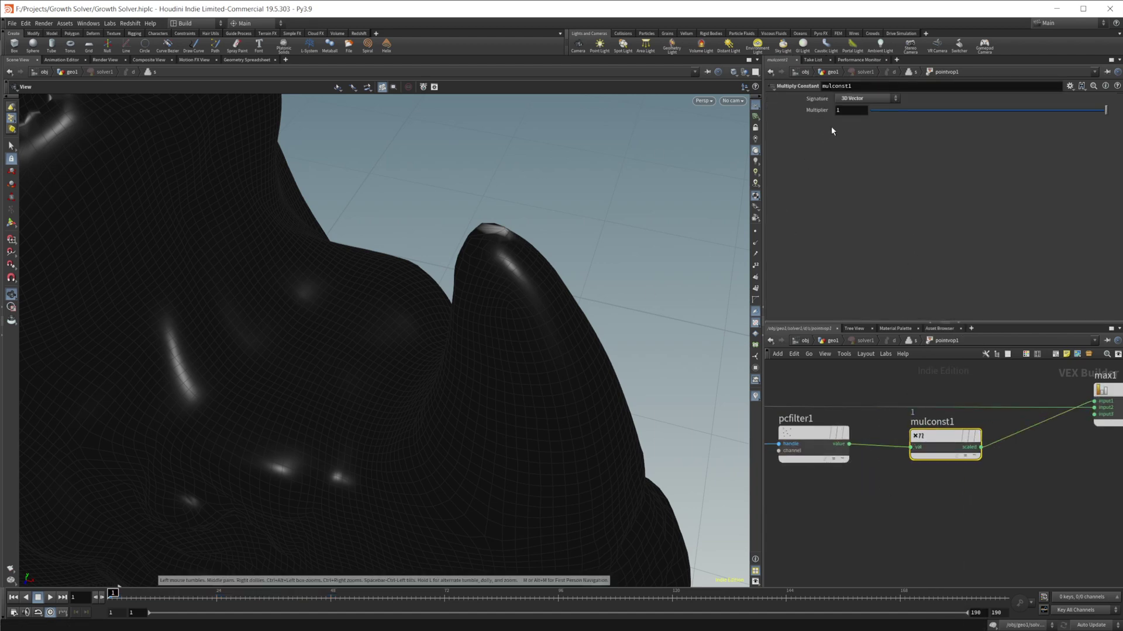
pyautogui.moveTo(853, 112); pyautogui.dragTo(756, 119)
pyautogui.write('2')
pyautogui.press('Return')
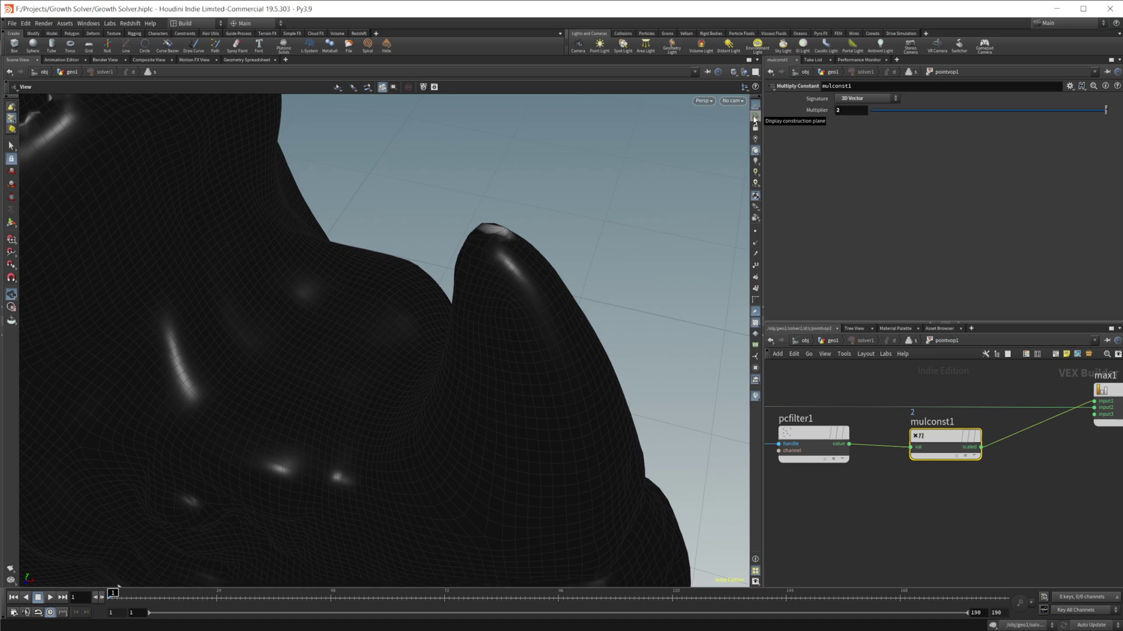
# - Play the simulation and stop it to check white spreading up the horn tip
pyautogui.moveTo(997, 502); pyautogui.dragTo(951, 499, button='middle')
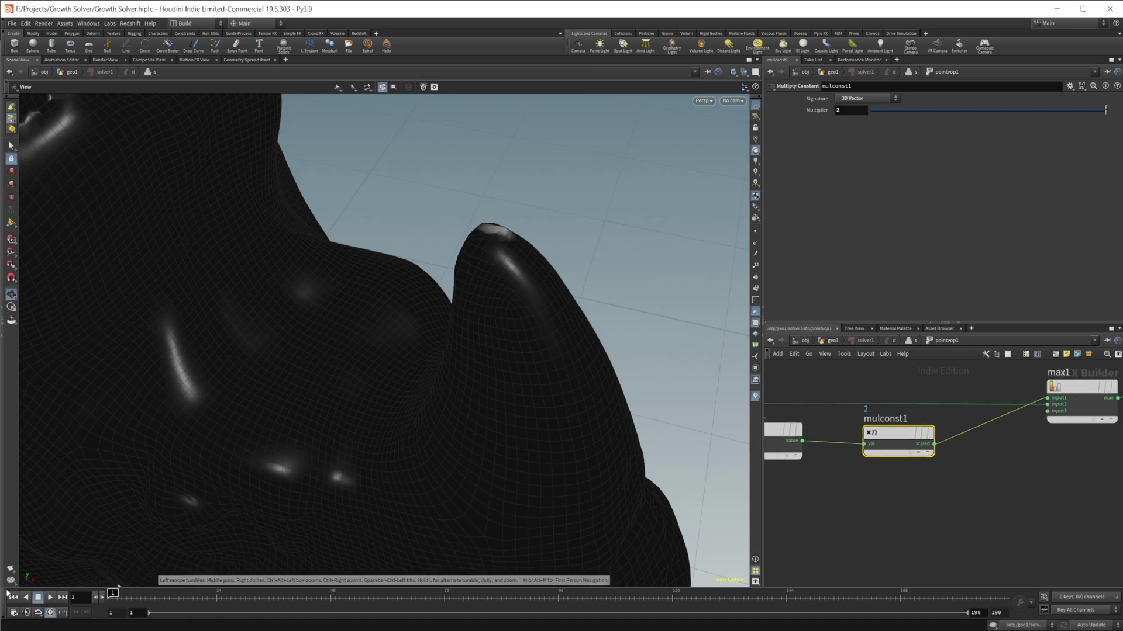
pyautogui.click(49, 597)
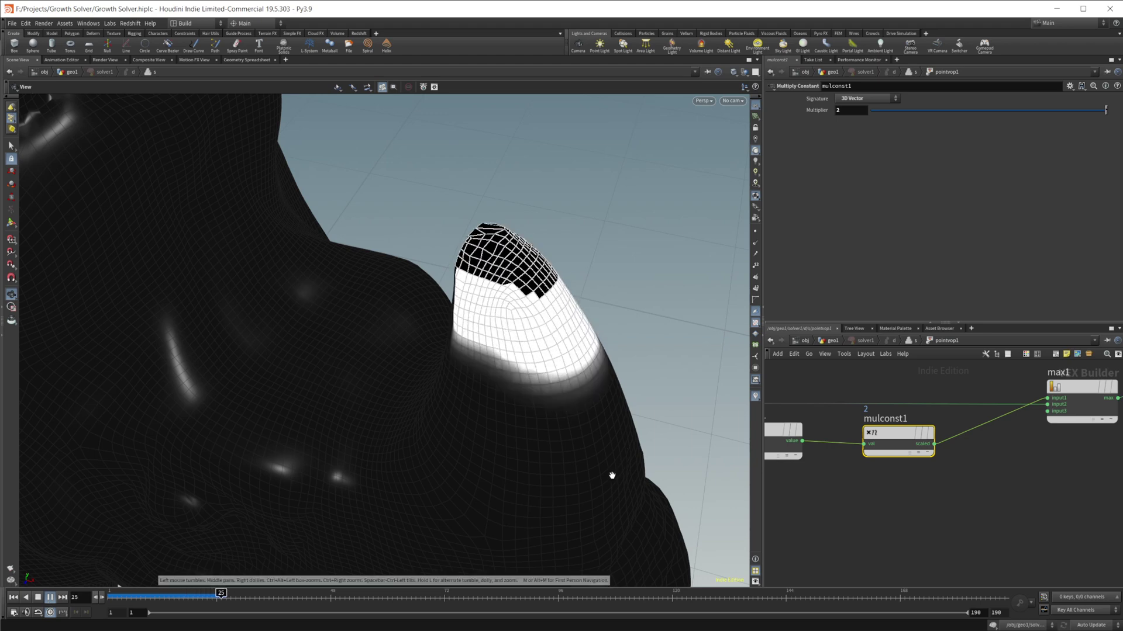
pyautogui.click(50, 598)
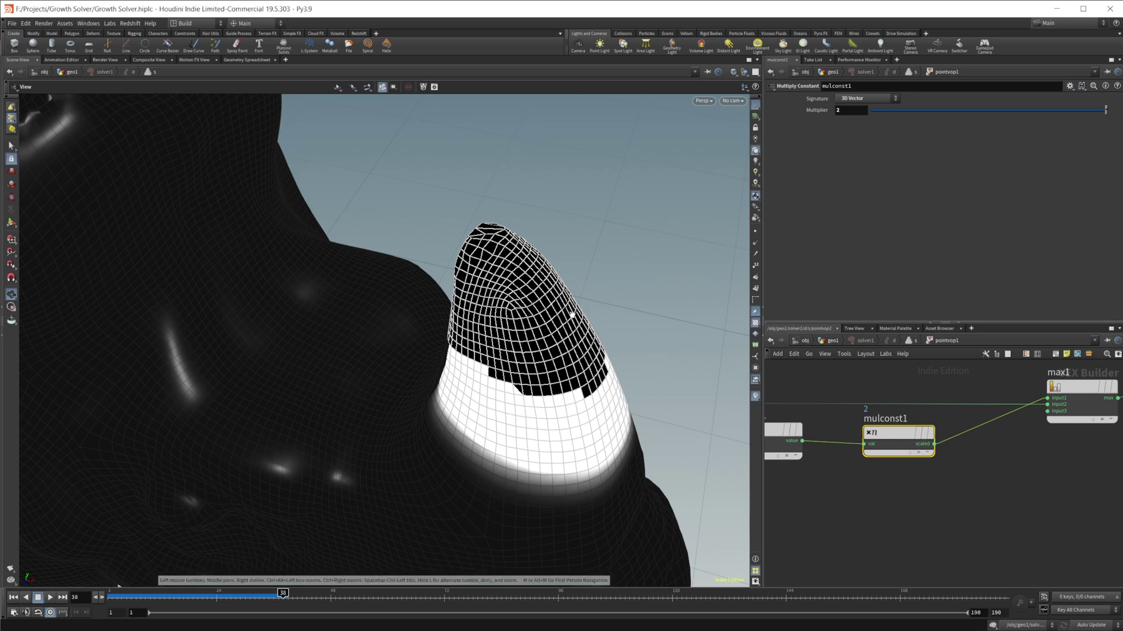
# - Add a clamp1 node limiting mulconst1's doubled colour before max1
pyautogui.press('Tab')
pyautogui.write('cla')
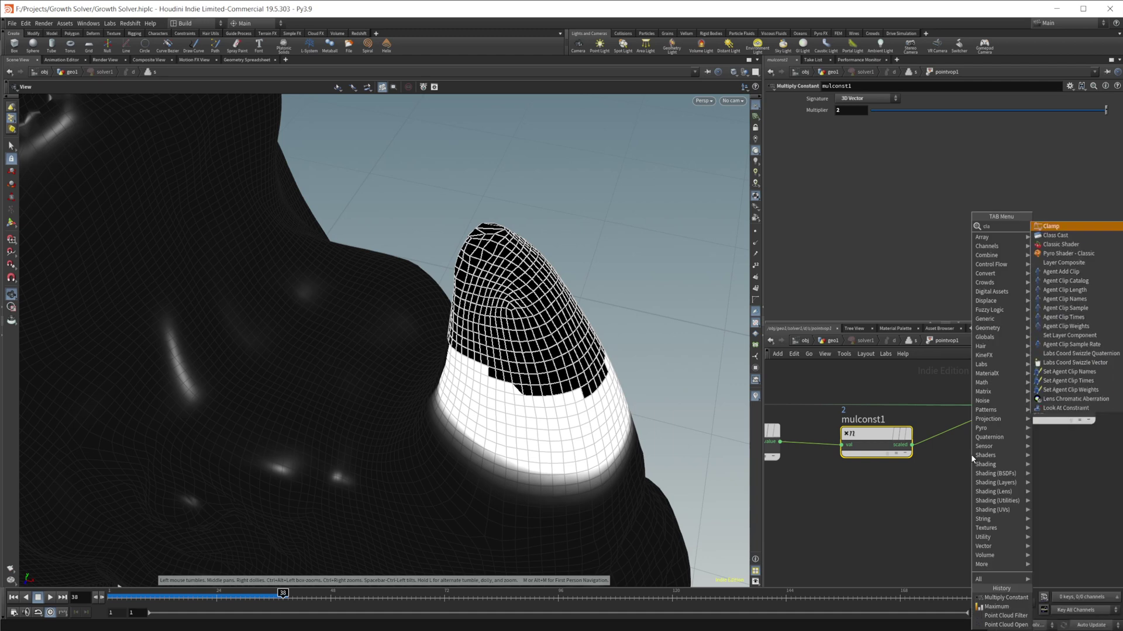
pyautogui.press('Return')
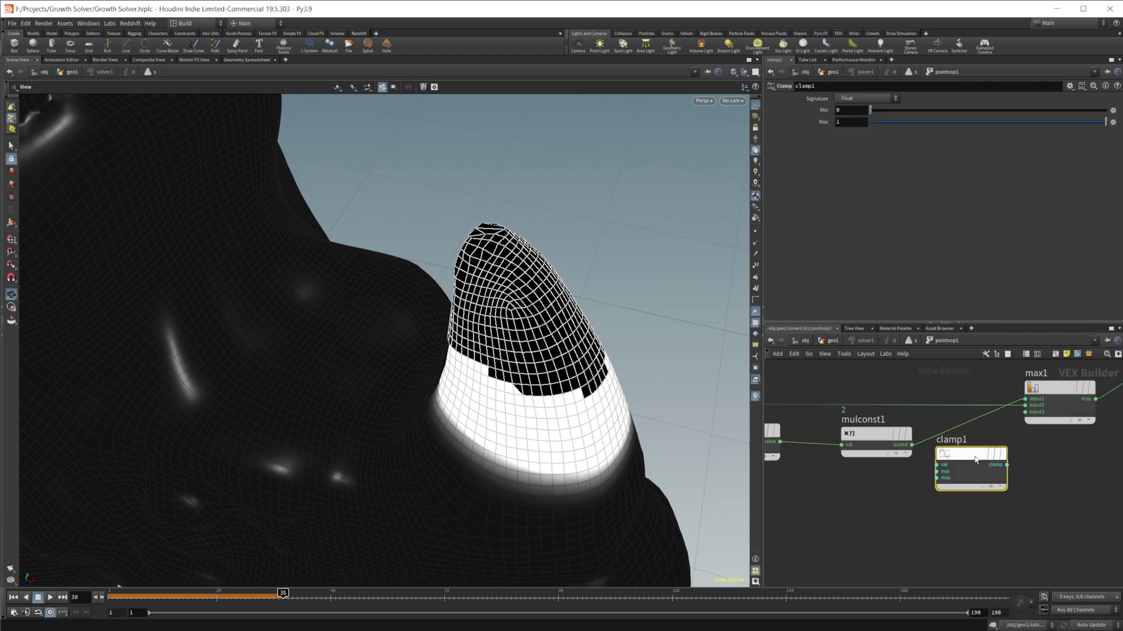
pyautogui.click(1013, 434)
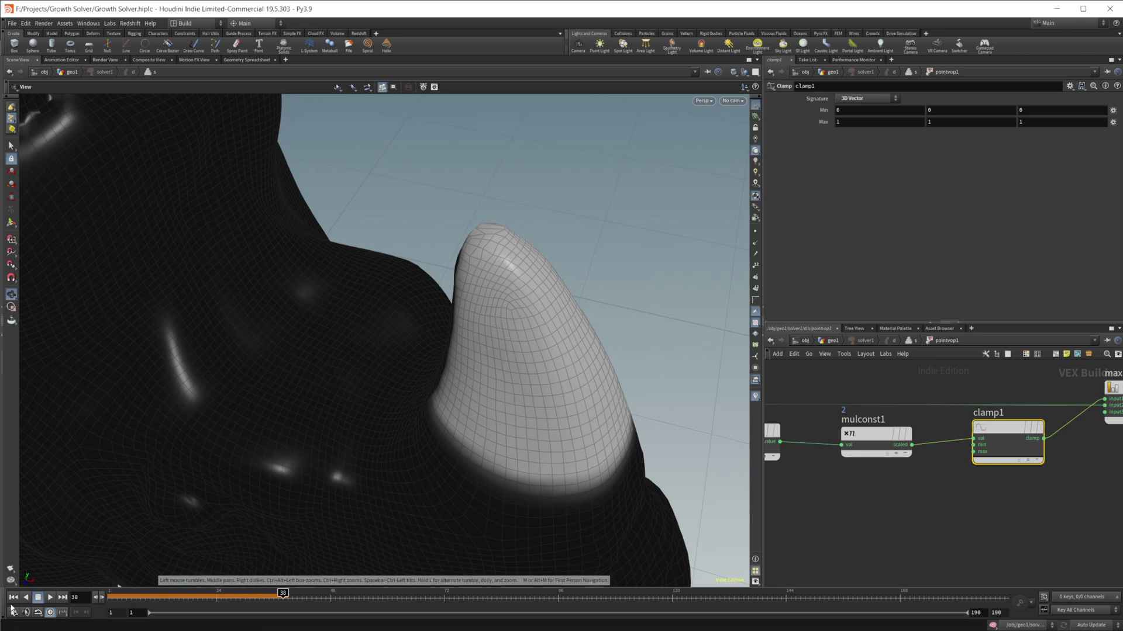
# - Replay the growth from frame 1 with the whole head framed, stopping around frame 113
pyautogui.click(13, 597)
pyautogui.click(51, 597)
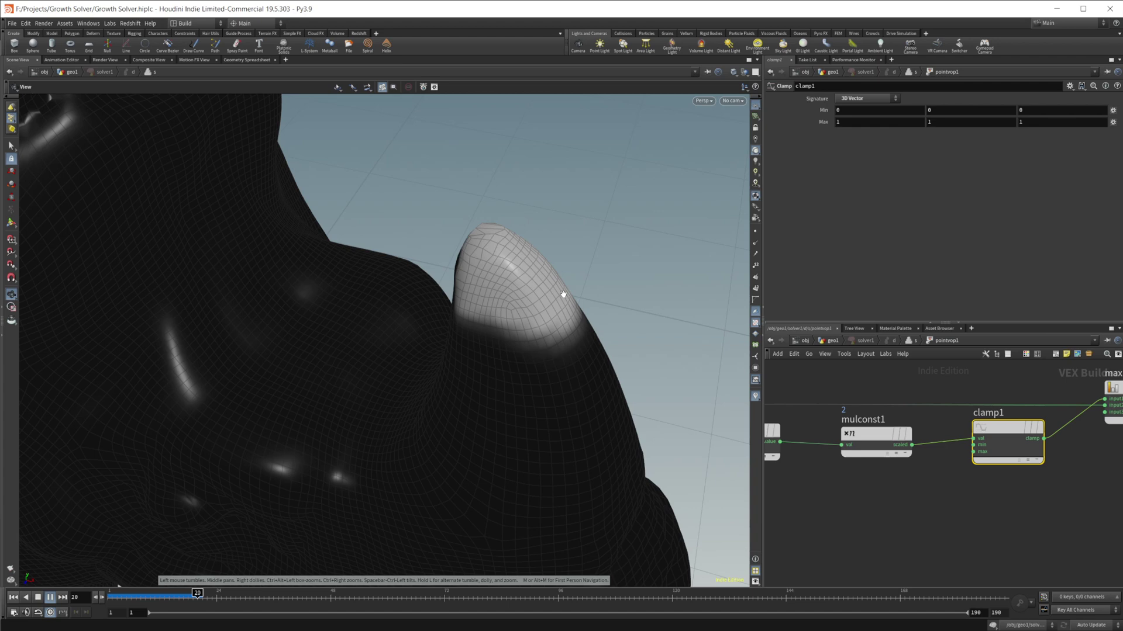
pyautogui.moveTo(642, 401); pyautogui.dragTo(345, 491, button='right')
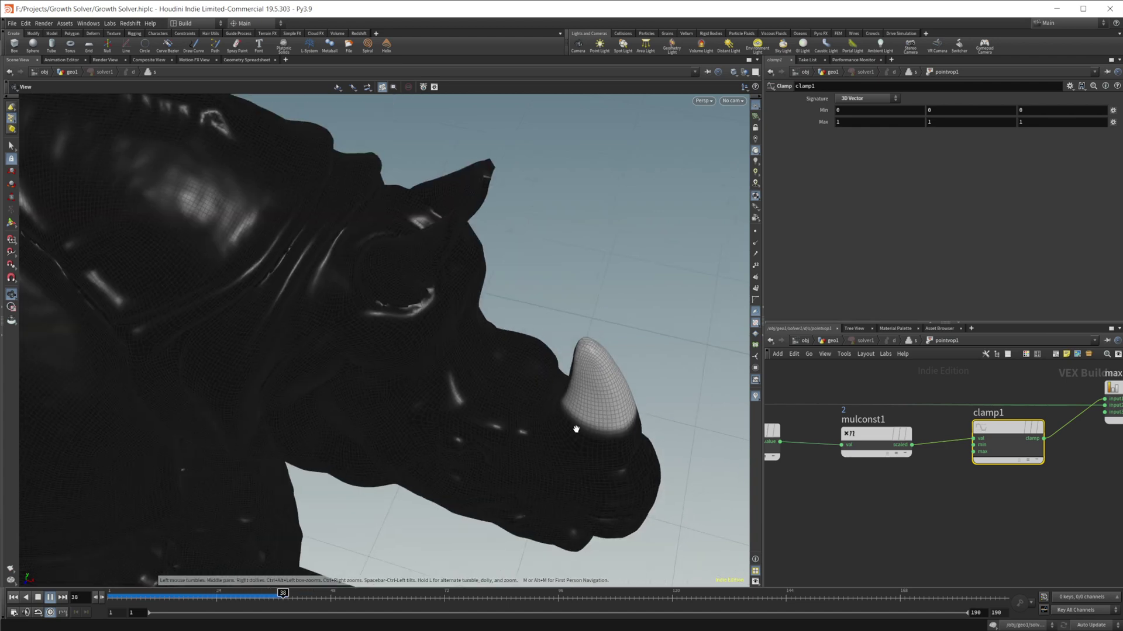
pyautogui.moveTo(574, 428); pyautogui.dragTo(612, 318, button='middle')
pyautogui.moveTo(620, 320); pyautogui.dragTo(526, 346, button='right')
pyautogui.moveTo(529, 359); pyautogui.dragTo(536, 372, button='middle')
pyautogui.moveTo(536, 372); pyautogui.dragTo(576, 401)
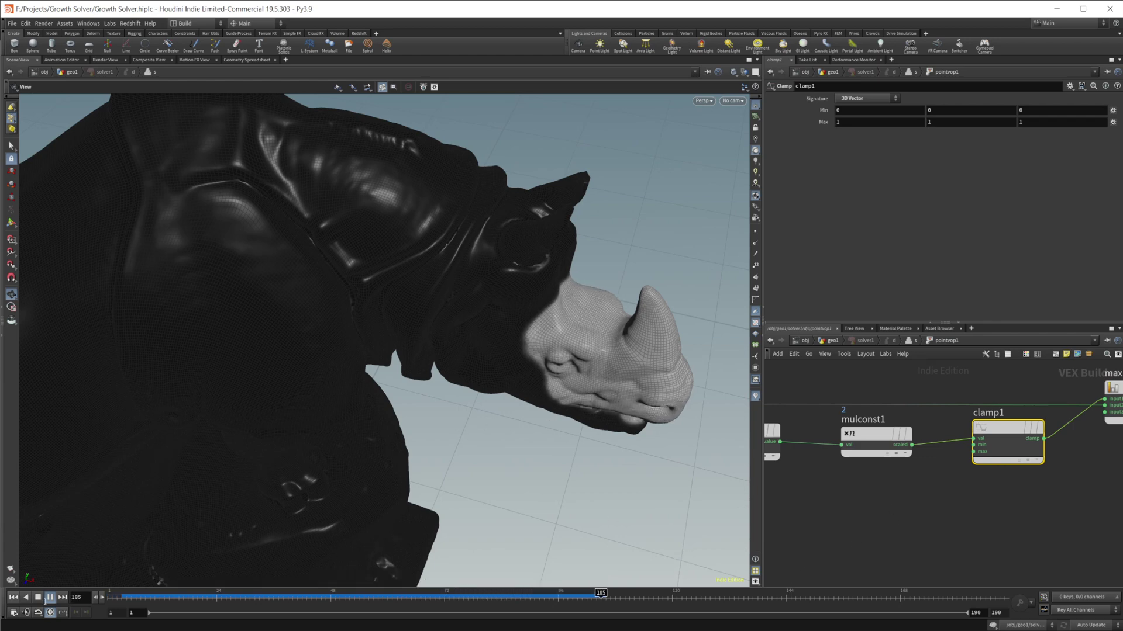
pyautogui.click(38, 597)
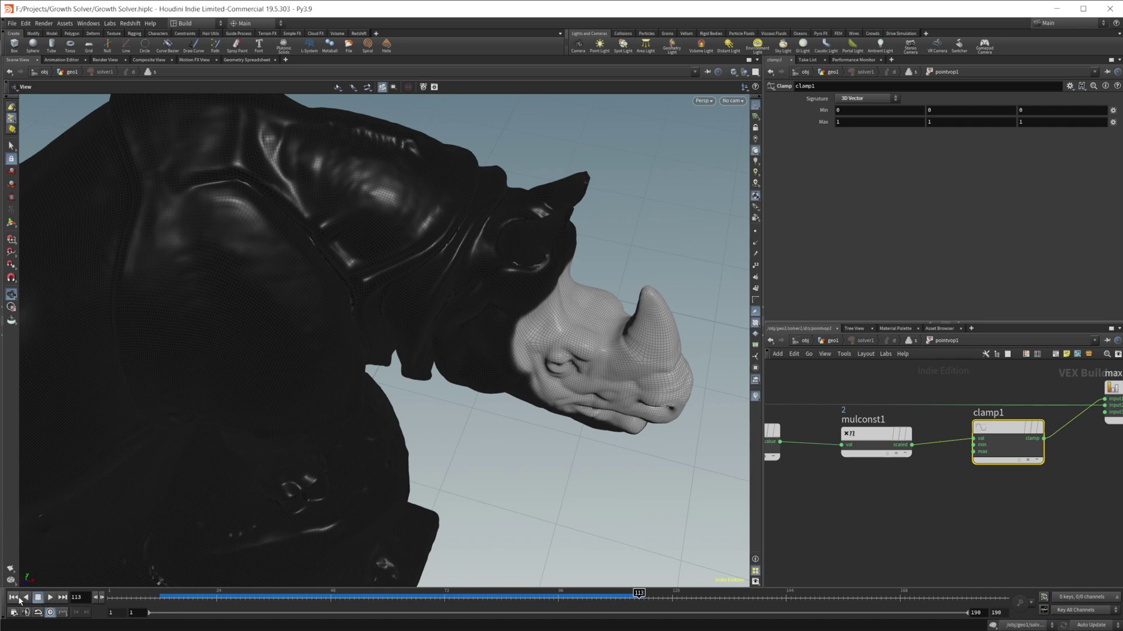
# - Rewind to frame 1 and reframe the whole rhino statue in a three-quarter view
pyautogui.click(19, 597)
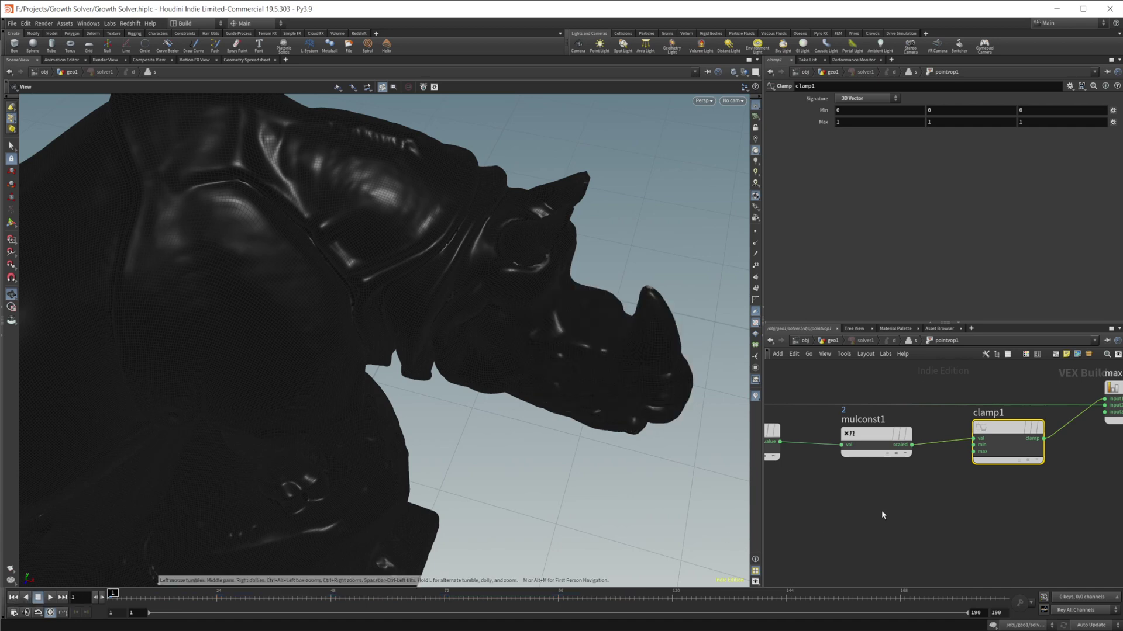
pyautogui.moveTo(869, 507); pyautogui.dragTo(980, 516, button='middle')
pyautogui.scroll(-3, 936, 506)
pyautogui.moveTo(910, 503); pyautogui.dragTo(983, 501, button='middle')
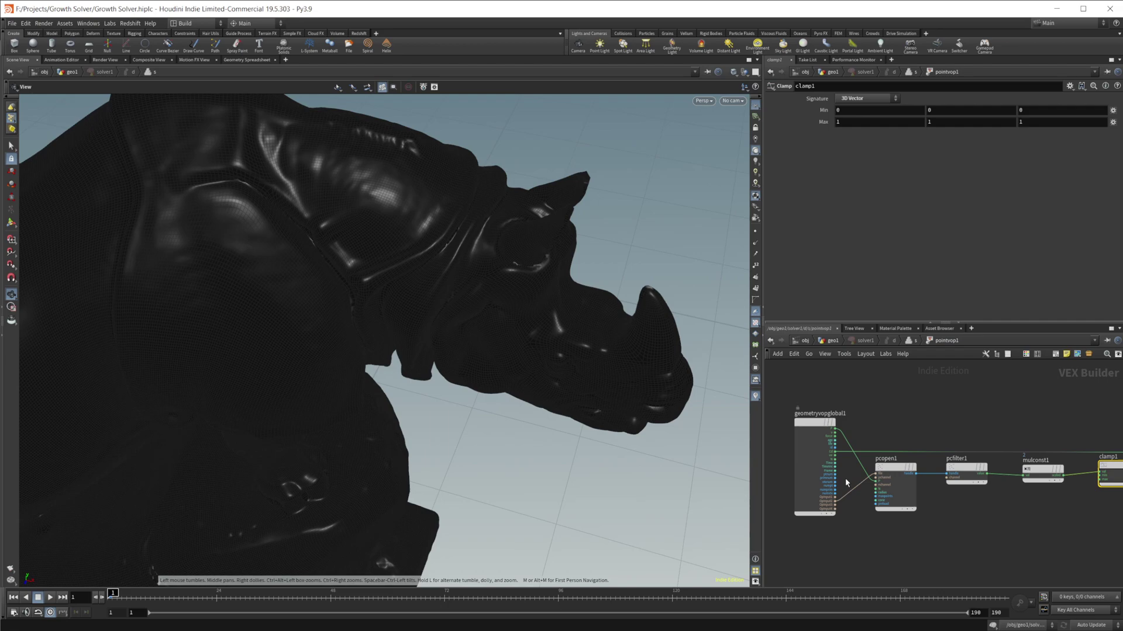
pyautogui.moveTo(447, 390); pyautogui.dragTo(308, 388, button='right')
pyautogui.moveTo(308, 388); pyautogui.dragTo(280, 384)
pyautogui.moveTo(298, 377); pyautogui.dragTo(391, 343, button='middle')
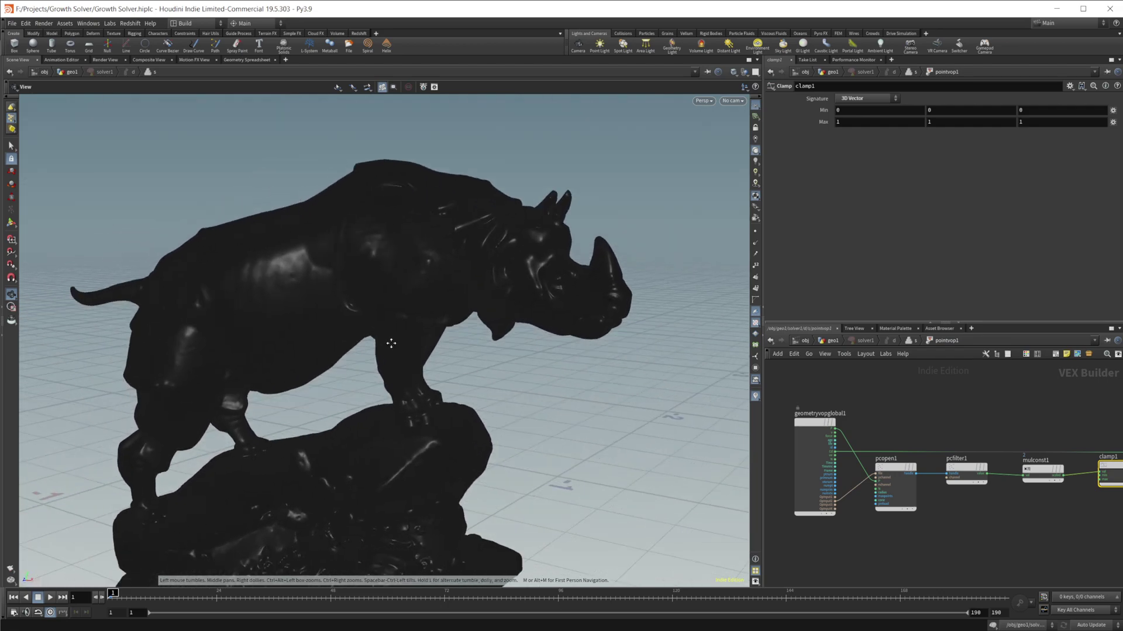
pyautogui.moveTo(391, 343); pyautogui.dragTo(378, 361)
pyautogui.moveTo(378, 361); pyautogui.dragTo(400, 345, button='middle')
pyautogui.moveTo(400, 345); pyautogui.dragTo(420, 349)
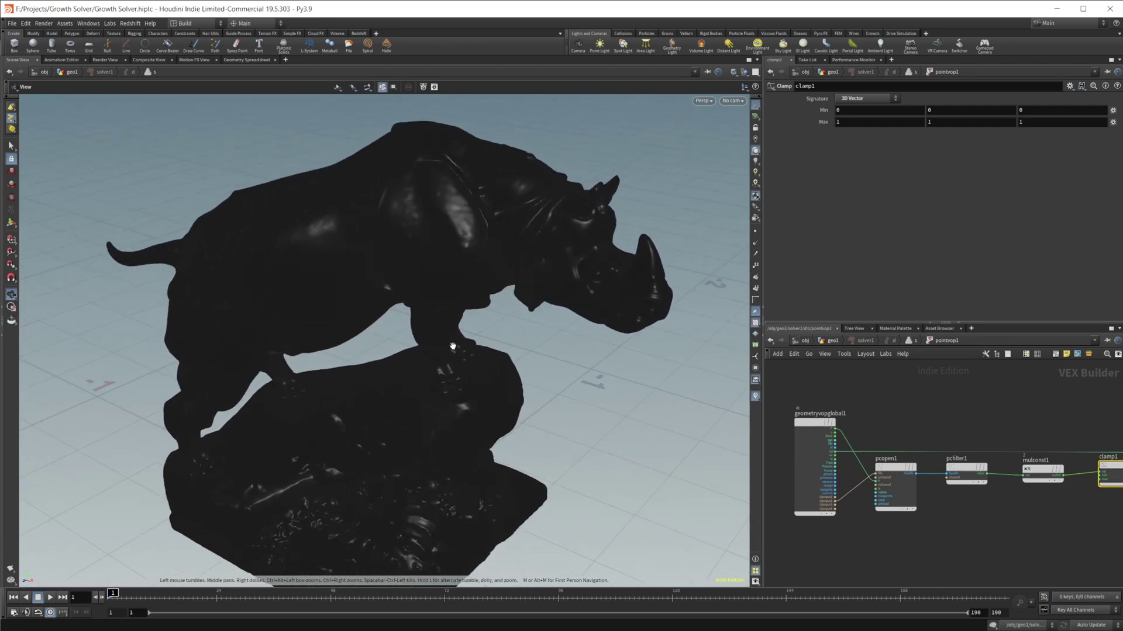
pyautogui.scroll(1, 923, 490)
# - Set pcopen1's number of points to 1000 and replay the growth
pyautogui.click(890, 468)
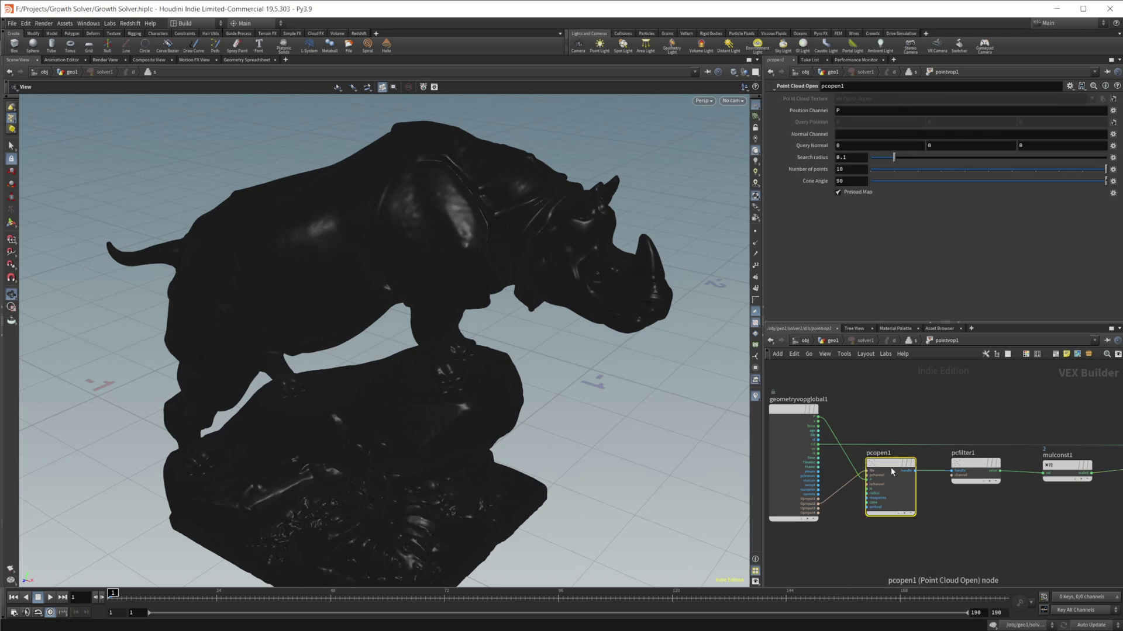
pyautogui.click(862, 171)
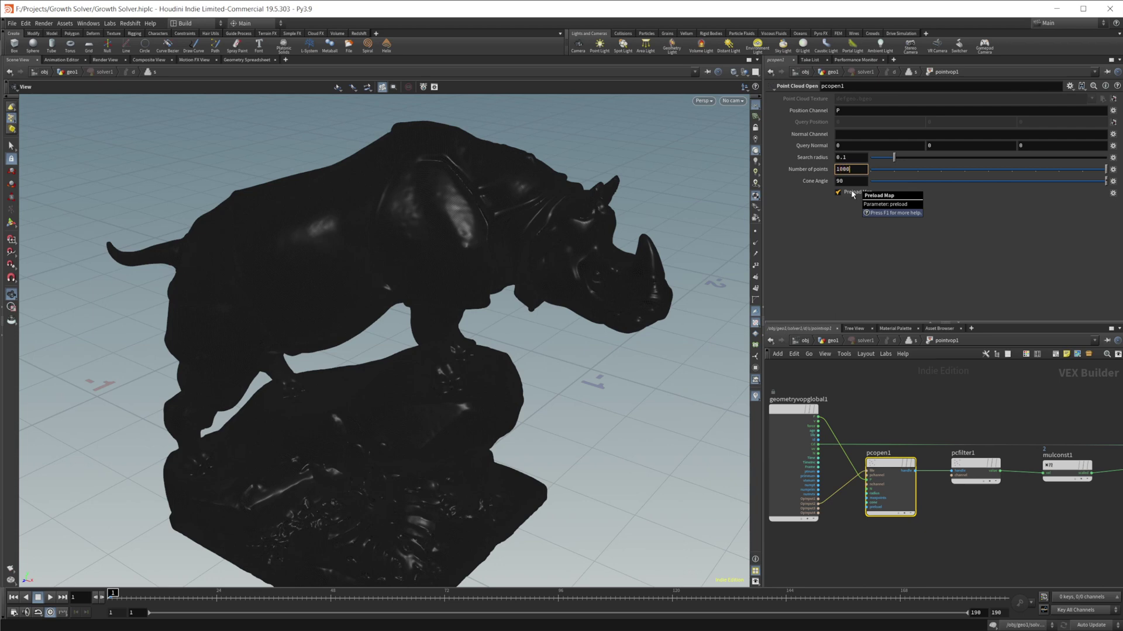
pyautogui.press('Return')
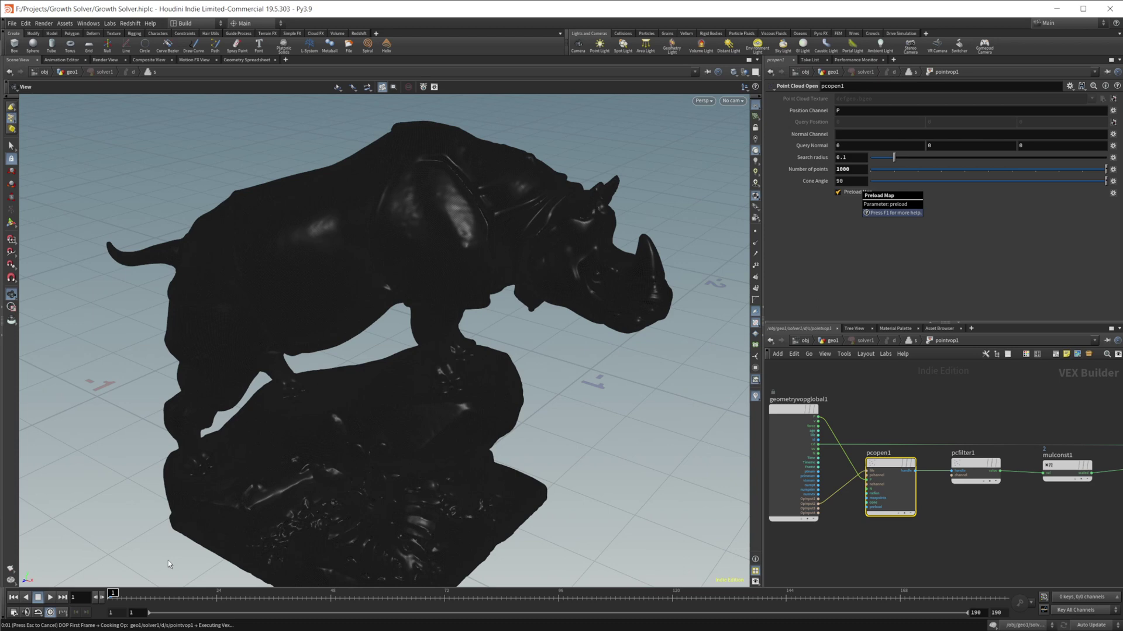
pyautogui.click(49, 597)
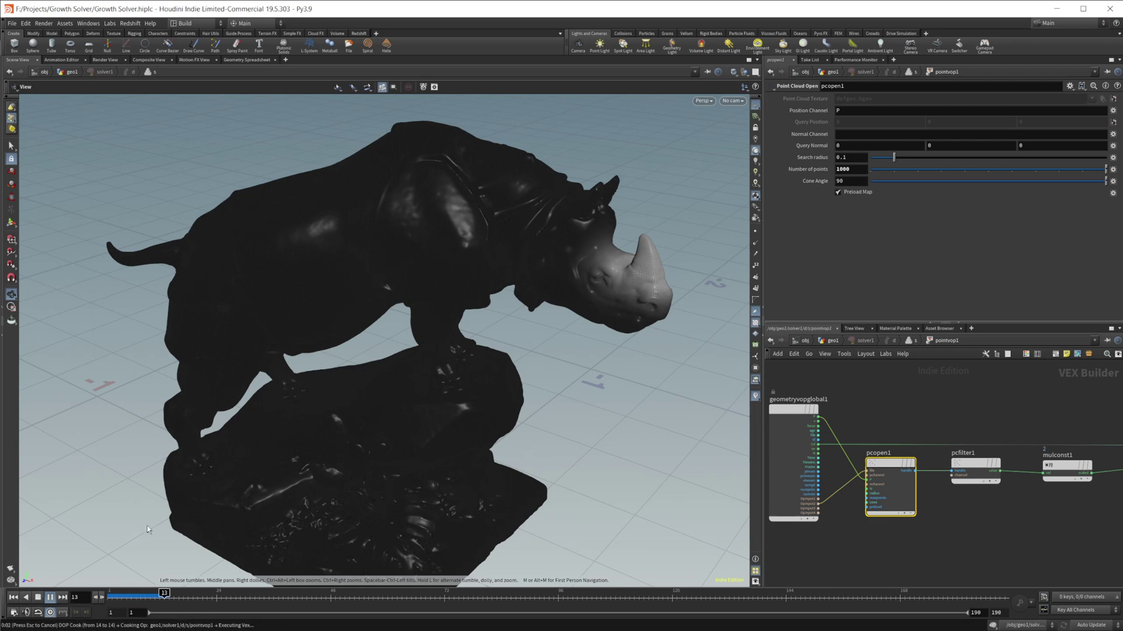
# - Copy the Rhino_Growth file cache from the Rhino object and paste it beneath solver1 in geo1
pyautogui.click(833, 341)
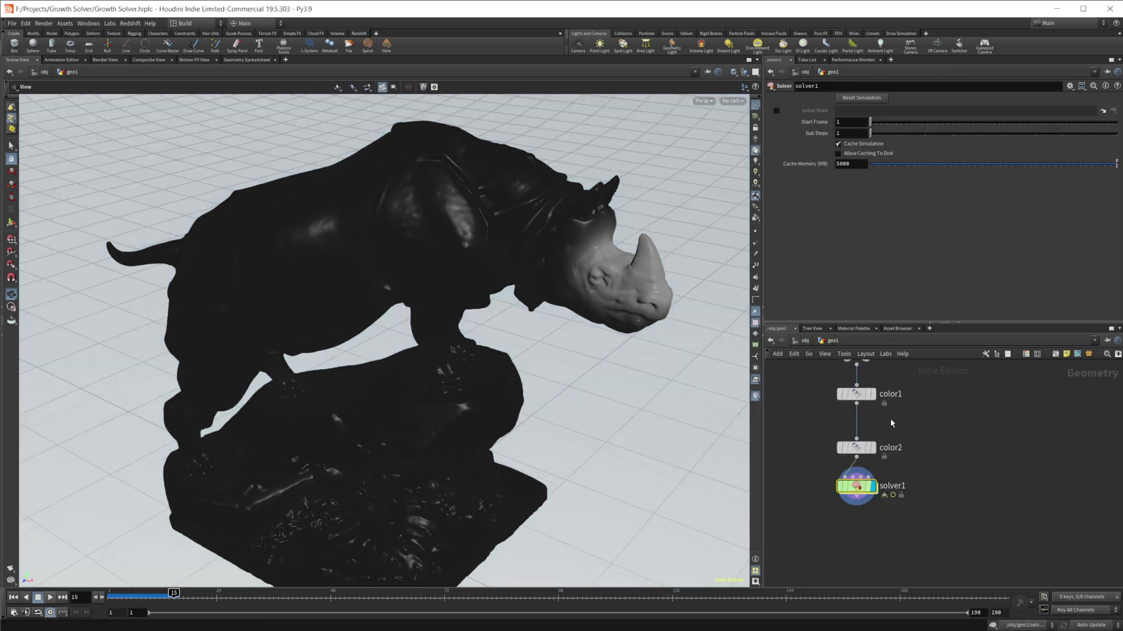
pyautogui.click(806, 341)
pyautogui.doubleClick(953, 432)
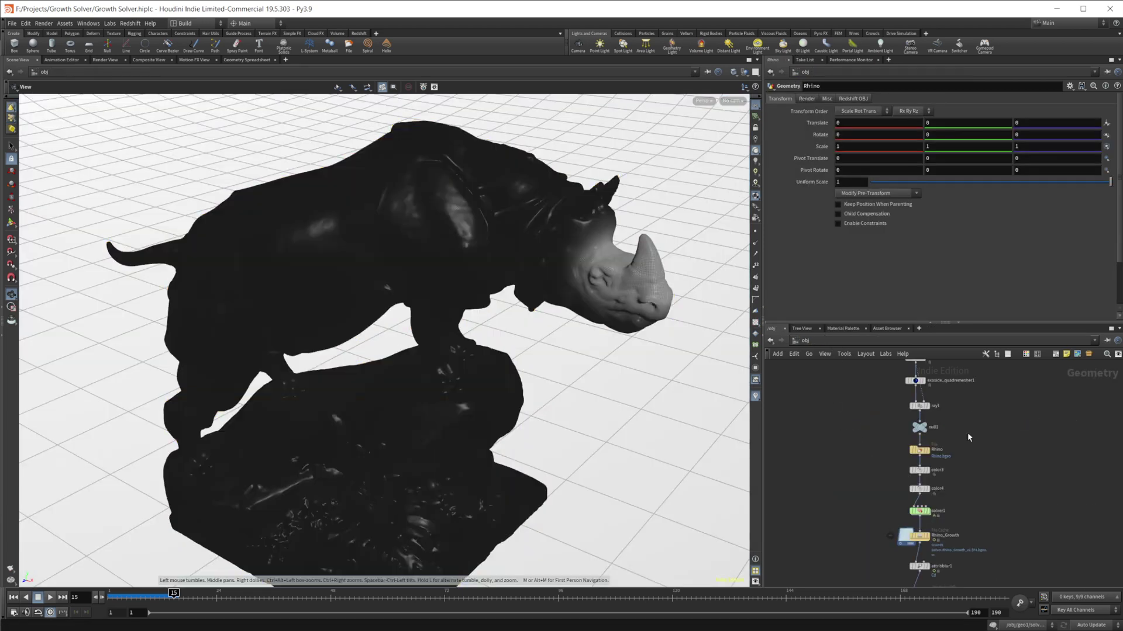
pyautogui.scroll(4, 960, 497)
pyautogui.click(886, 475)
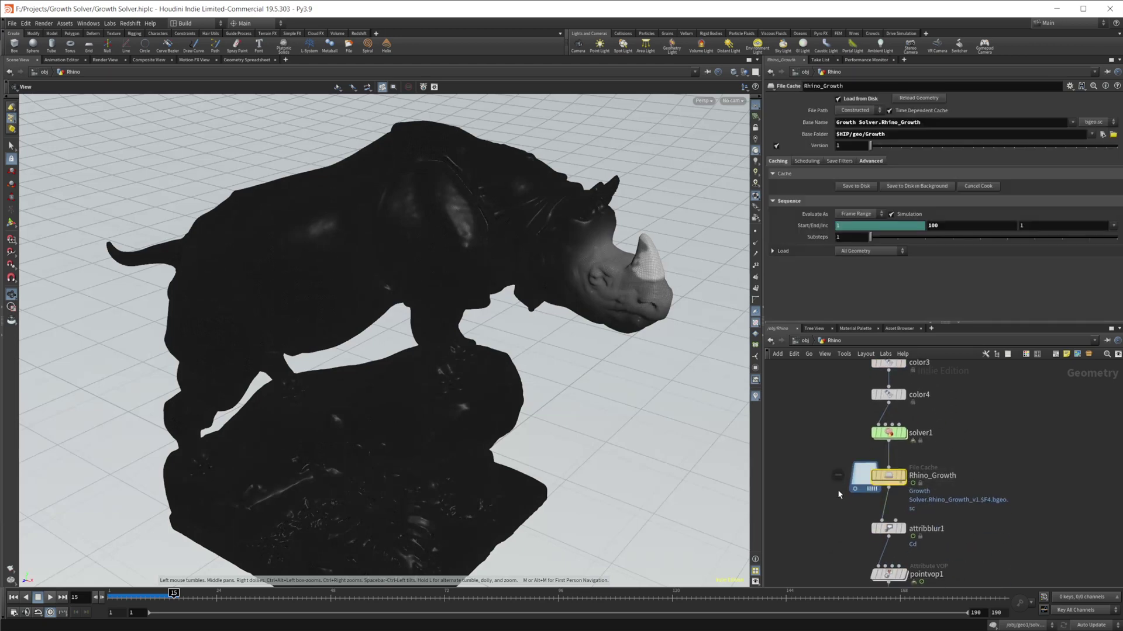
pyautogui.hotkey('ctrl', 'c')
pyautogui.click(806, 342)
pyautogui.doubleClick(796, 437)
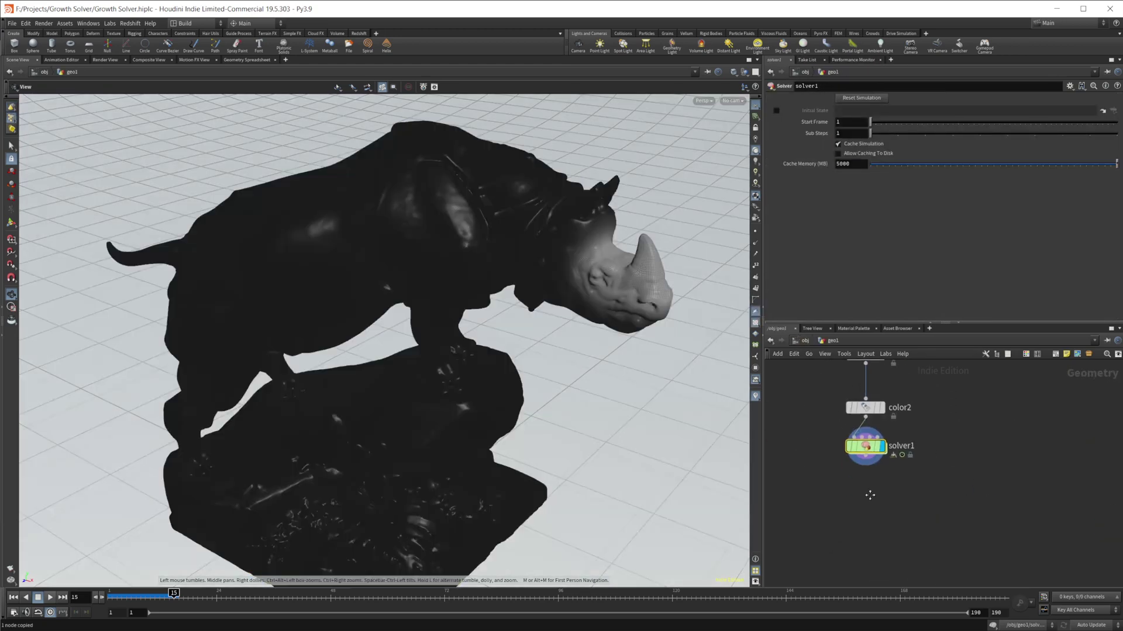
pyautogui.hotkey('ctrl', 'v')
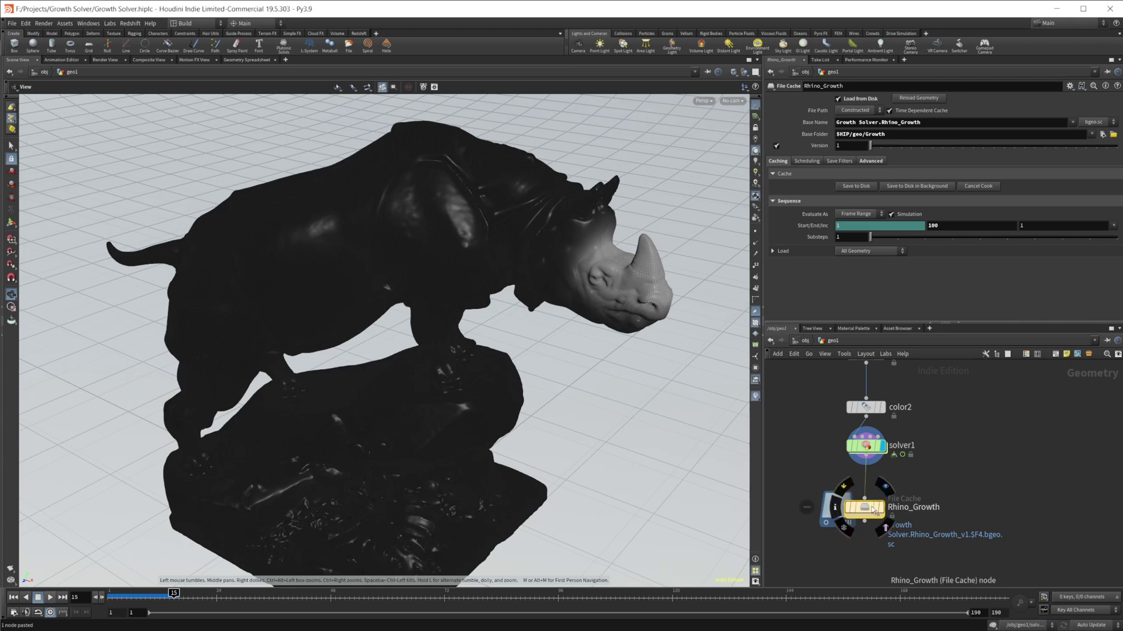
# - Replay the growth from frame 1, stopping at frame 61 with most of the rhino covered
pyautogui.click(12, 597)
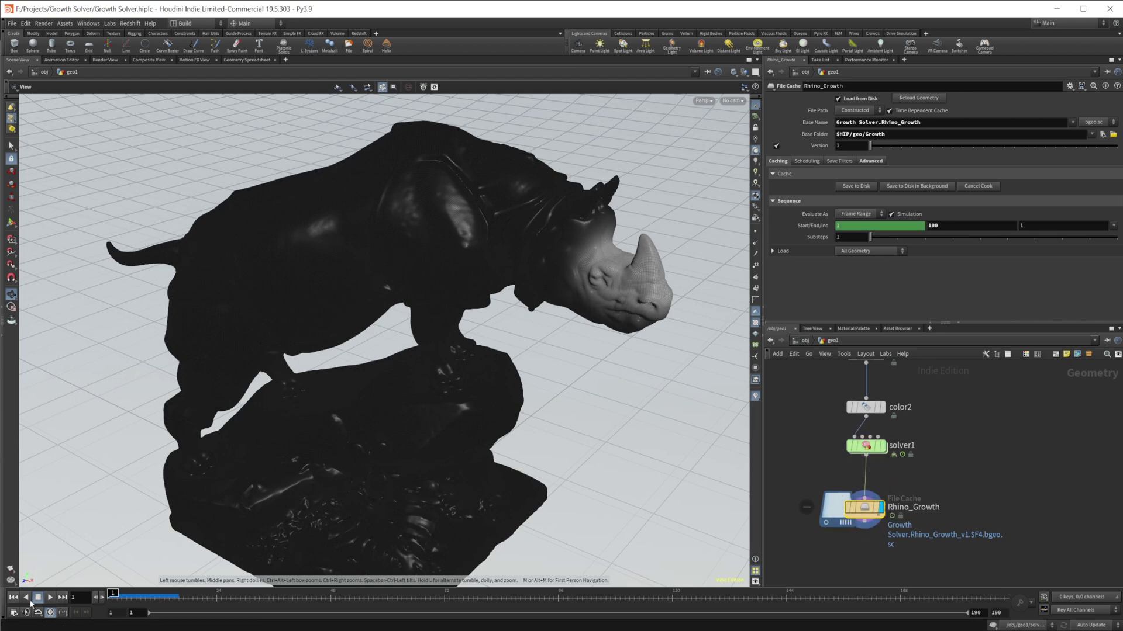
pyautogui.click(50, 597)
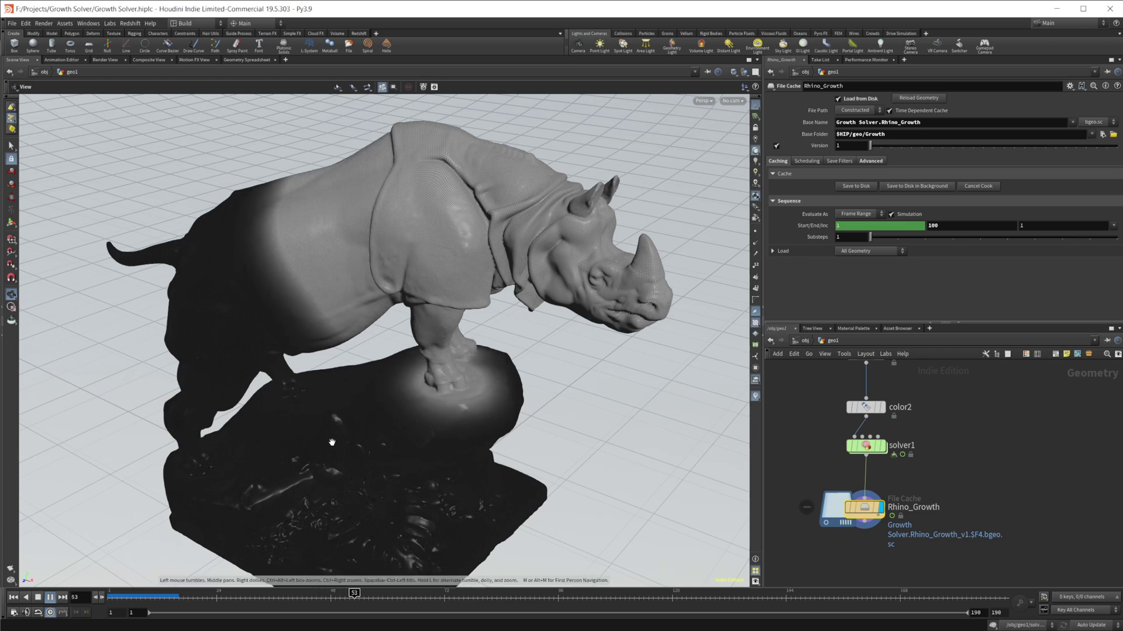
pyautogui.click(50, 597)
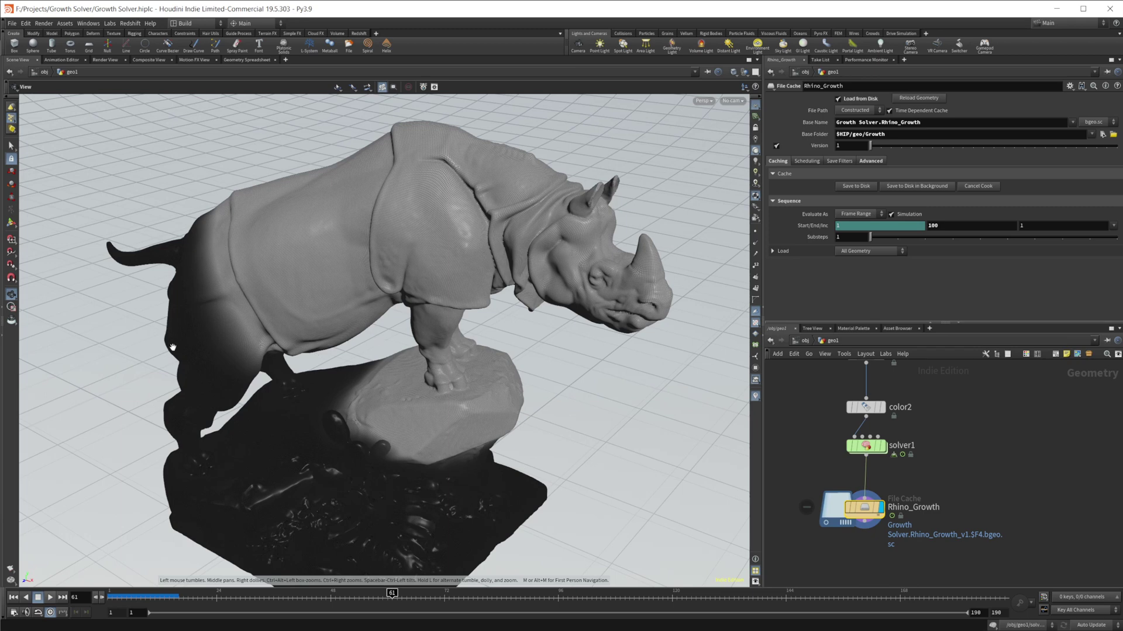
pyautogui.moveTo(1016, 490); pyautogui.dragTo(1003, 443, button='middle')
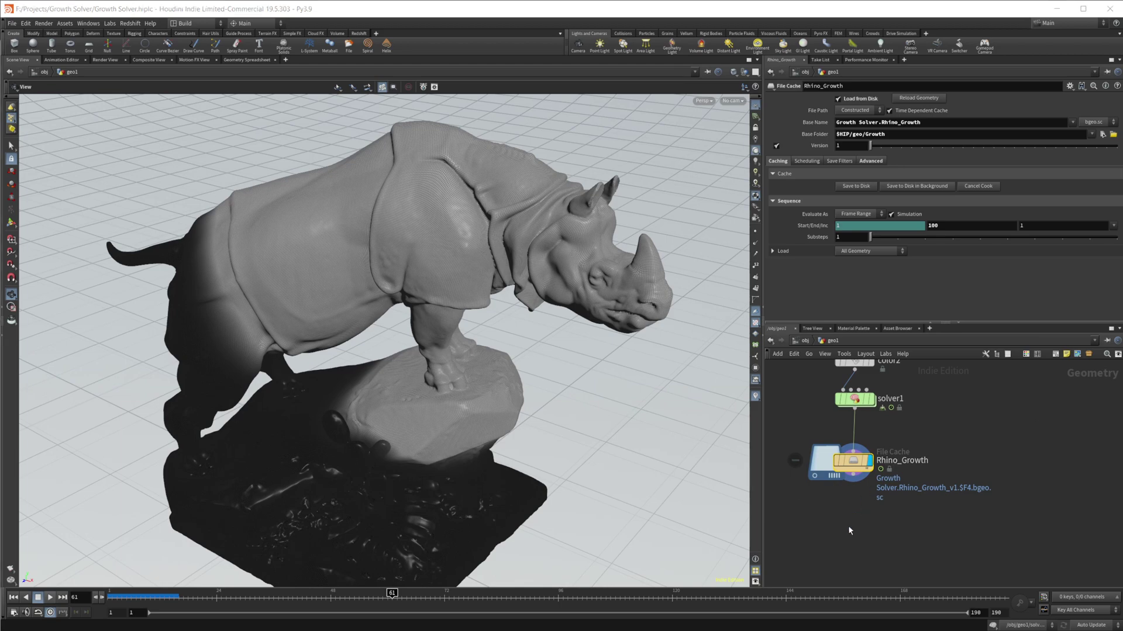
pyautogui.moveTo(849, 530); pyautogui.dragTo(848, 482, button='middle')
# - Add attribblur1 under Rhino_Growth, blurring Cd with 100 blurring iterations
pyautogui.press('Tab')
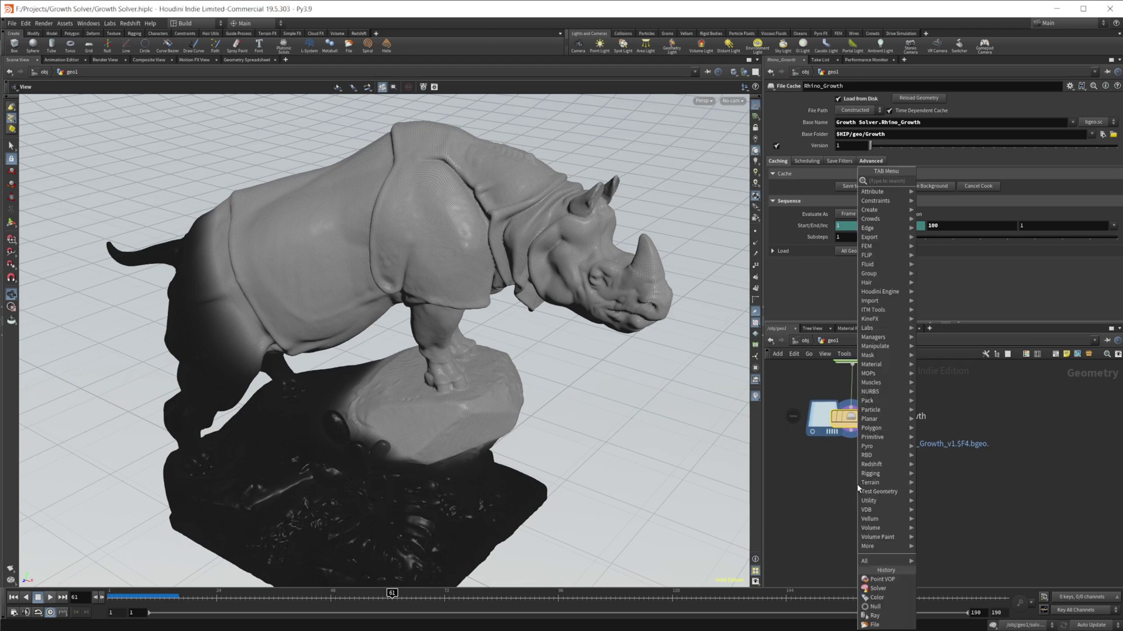
pyautogui.write('att')
pyautogui.write('a')
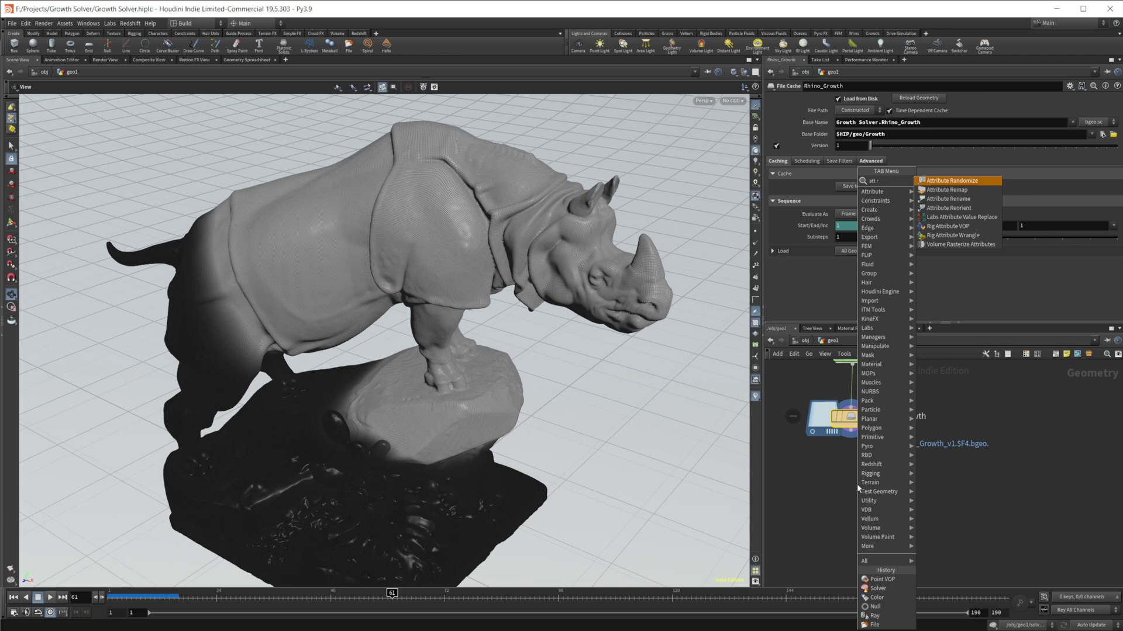
pyautogui.press('BackSpace')
pyautogui.press('Return')
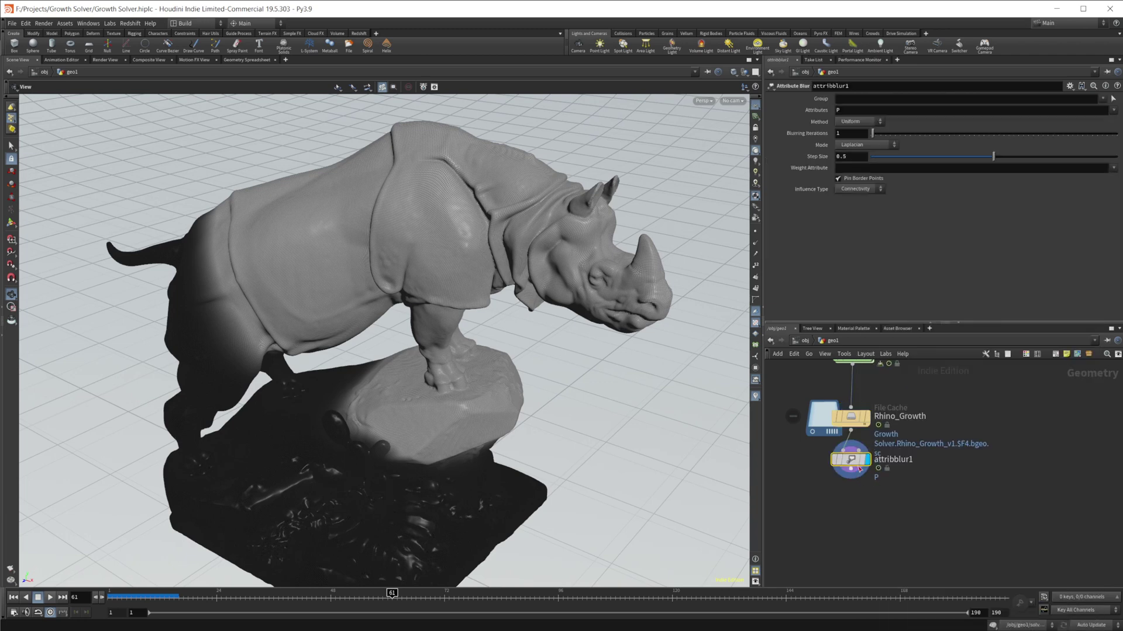
pyautogui.moveTo(847, 475); pyautogui.dragTo(847, 481)
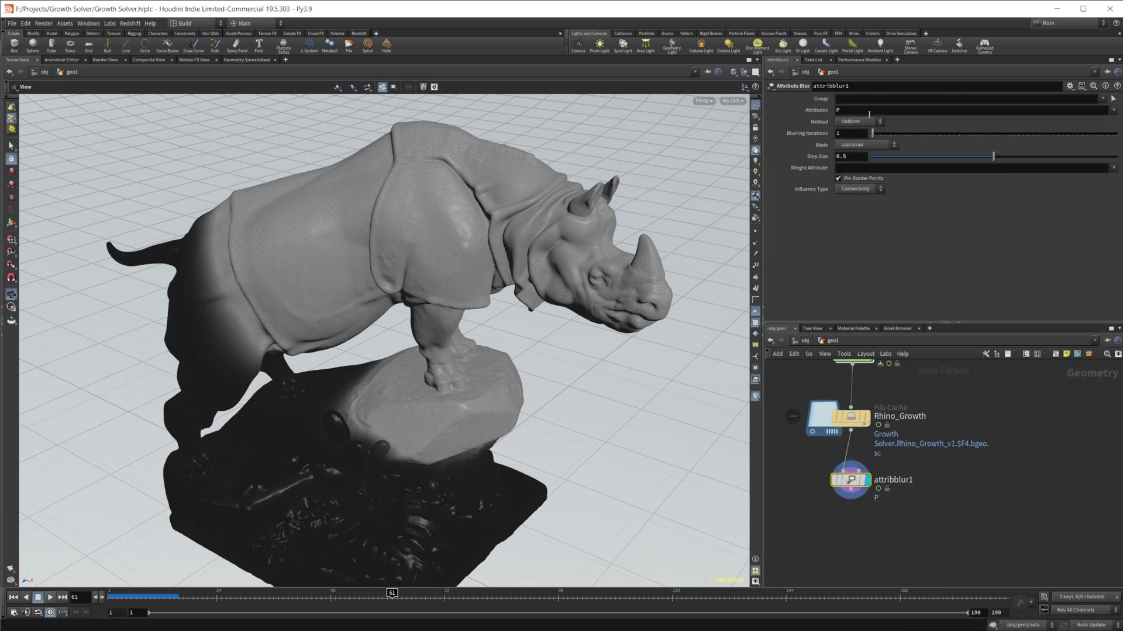
pyautogui.moveTo(844, 110); pyautogui.dragTo(833, 114)
pyautogui.write('Cd')
pyautogui.press('Return')
pyautogui.moveTo(872, 133); pyautogui.dragTo(1116, 133)
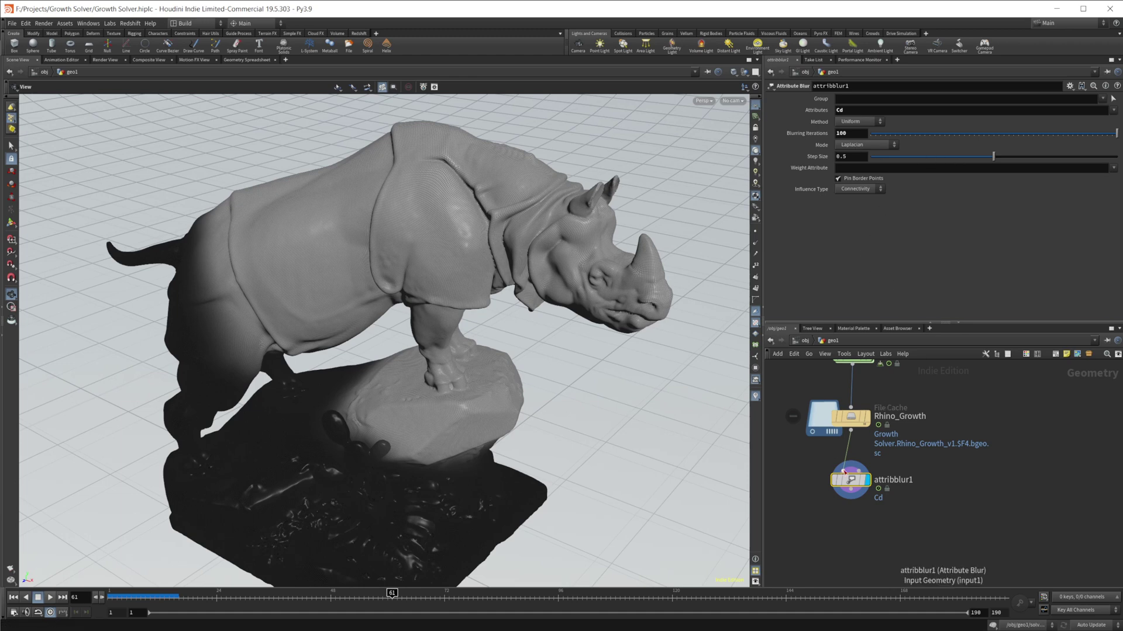
pyautogui.moveTo(852, 482)
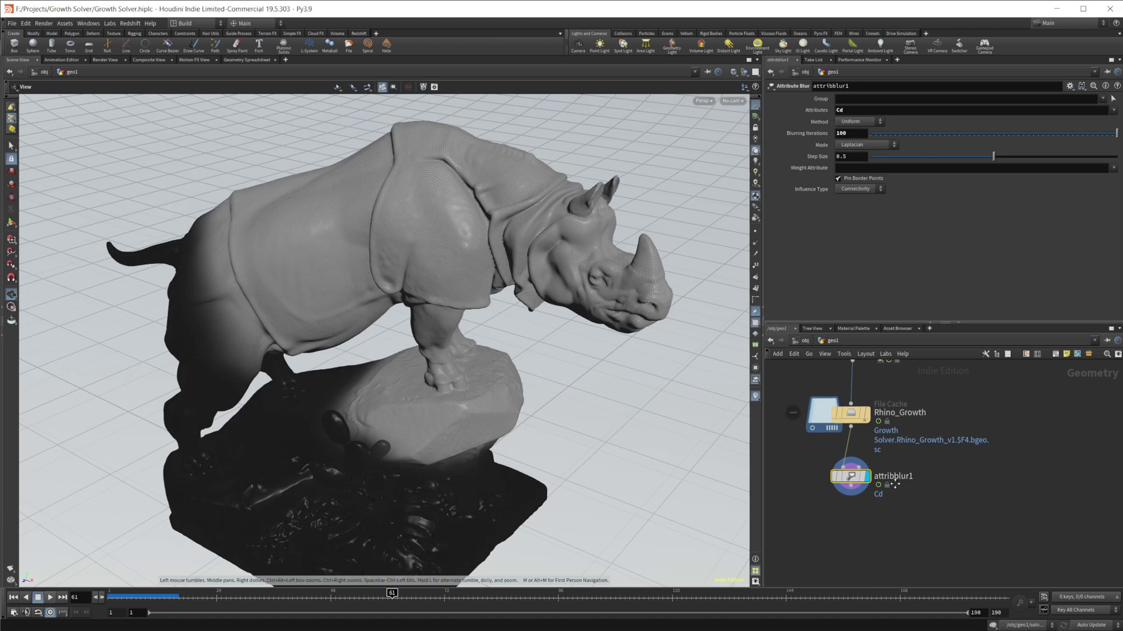
# - Add a Point VOP below attribblur1 and go inside its VEX network
pyautogui.moveTo(875, 536); pyautogui.dragTo(883, 485, button='middle')
pyautogui.press('Tab')
pyautogui.write('po')
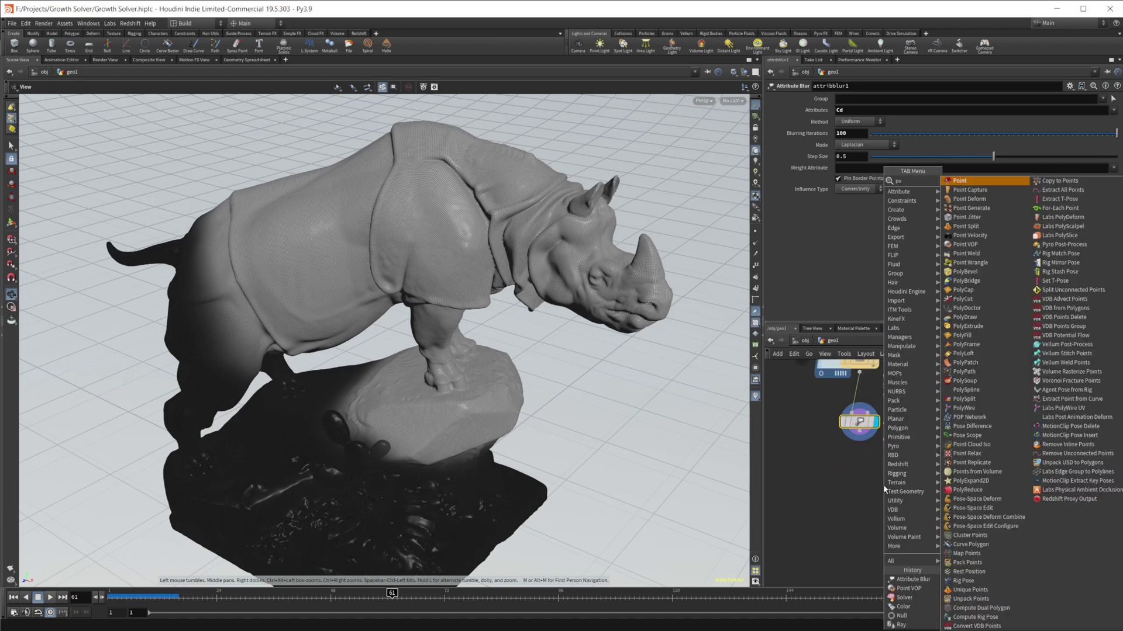
pyautogui.write('int vop')
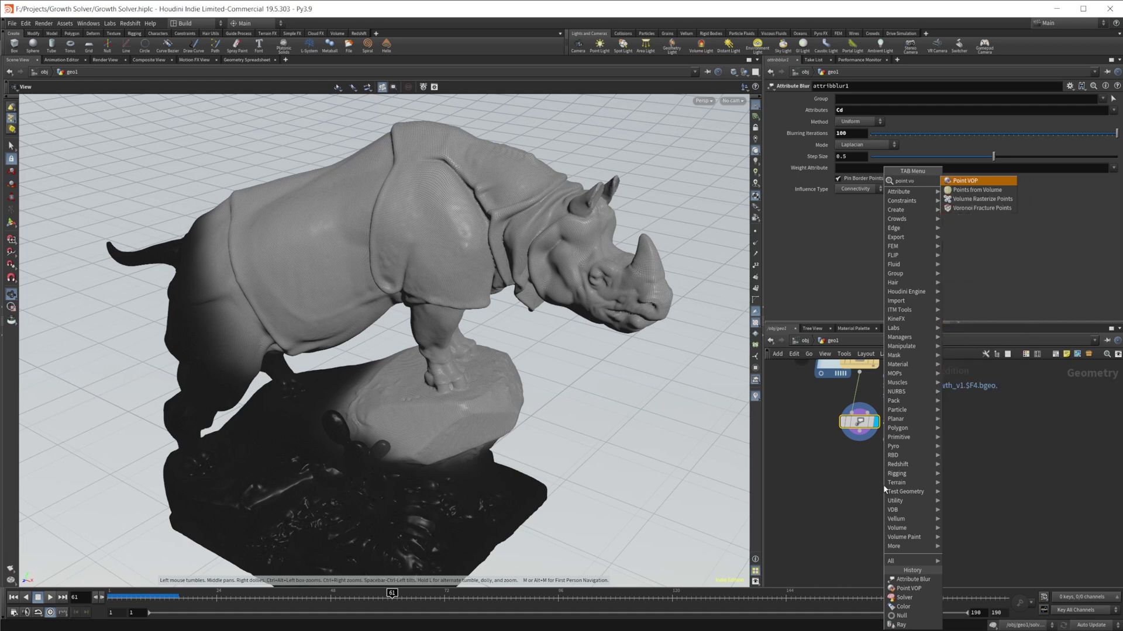
pyautogui.press('Return')
pyautogui.doubleClick(859, 460)
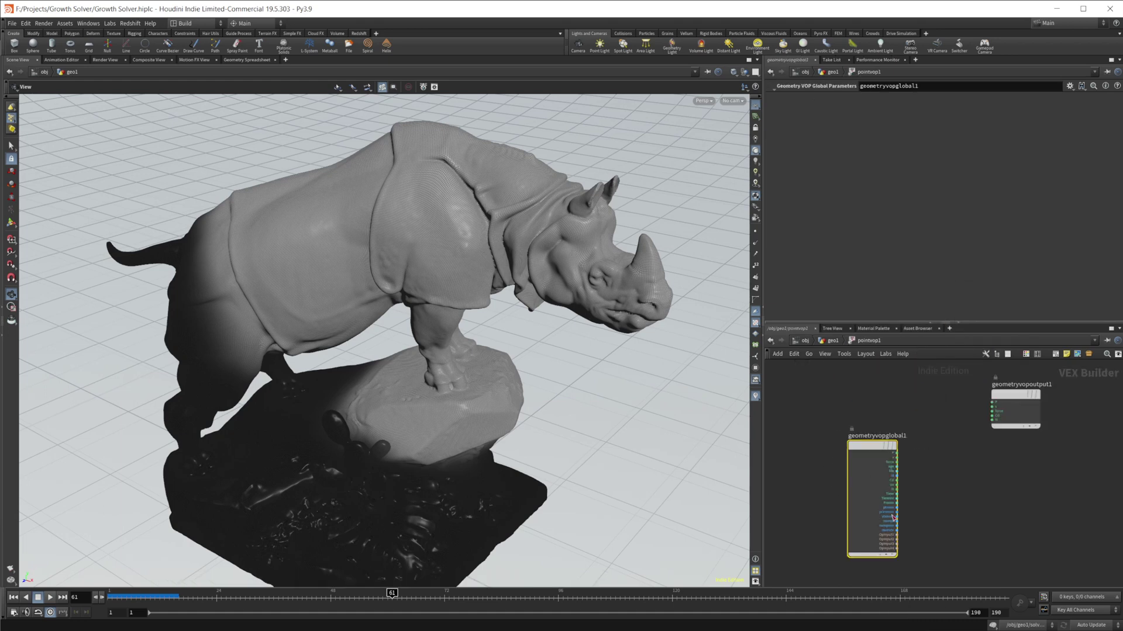
pyautogui.moveTo(811, 433); pyautogui.dragTo(962, 469, button='middle')
pyautogui.moveTo(942, 456); pyautogui.dragTo(845, 442)
pyautogui.moveTo(1061, 495); pyautogui.dragTo(998, 489, button='middle')
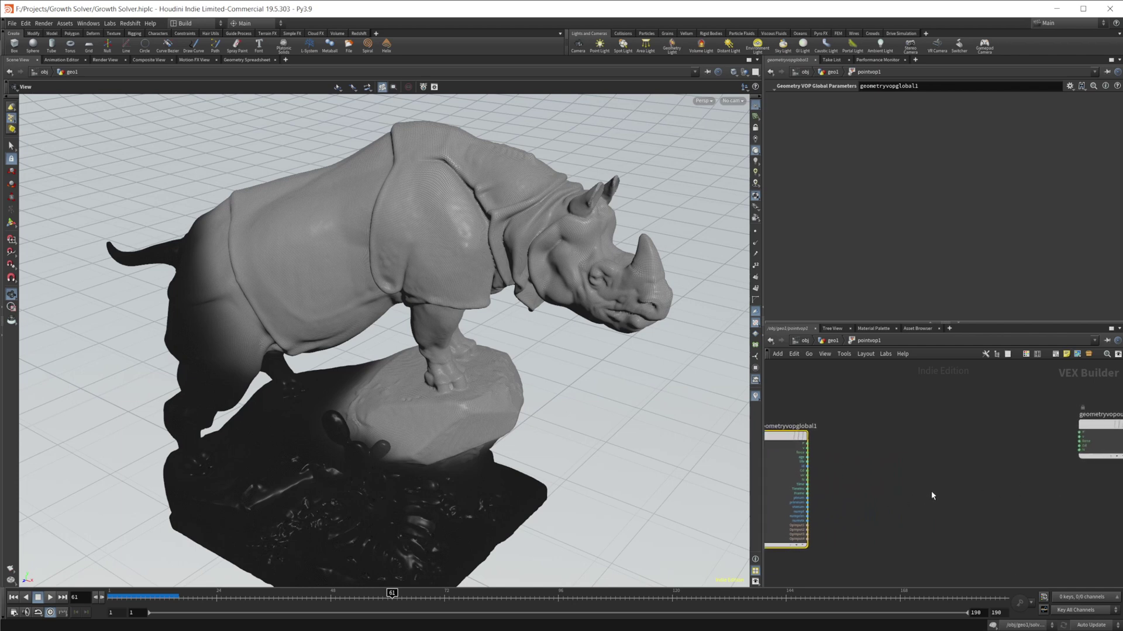
# - Add a static unified noise and wire the global P output into its pos input
pyautogui.press('Tab')
pyautogui.write('unif')
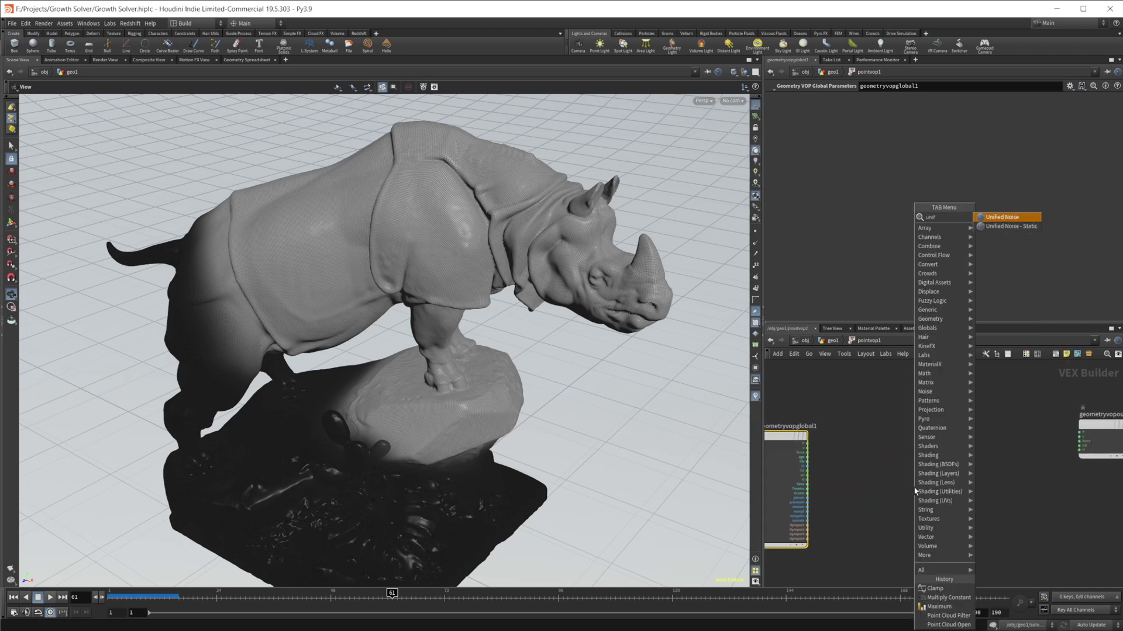
pyautogui.press('Down')
pyautogui.press('Return')
pyautogui.click(910, 488)
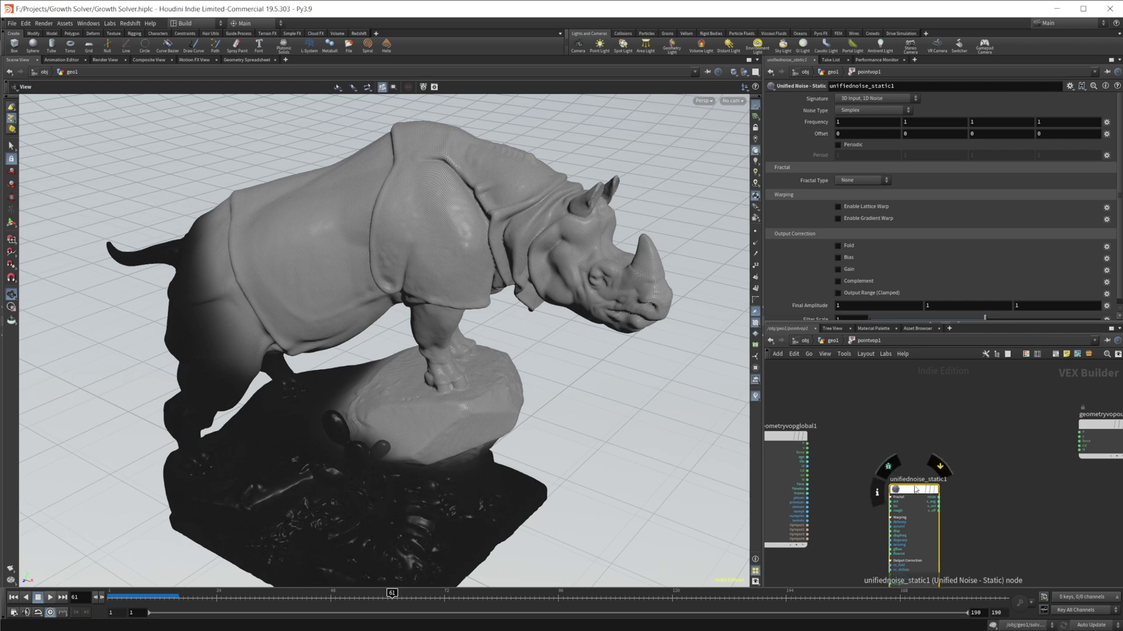
pyautogui.moveTo(907, 488); pyautogui.dragTo(863, 482)
pyautogui.moveTo(851, 449); pyautogui.dragTo(892, 389, button='middle')
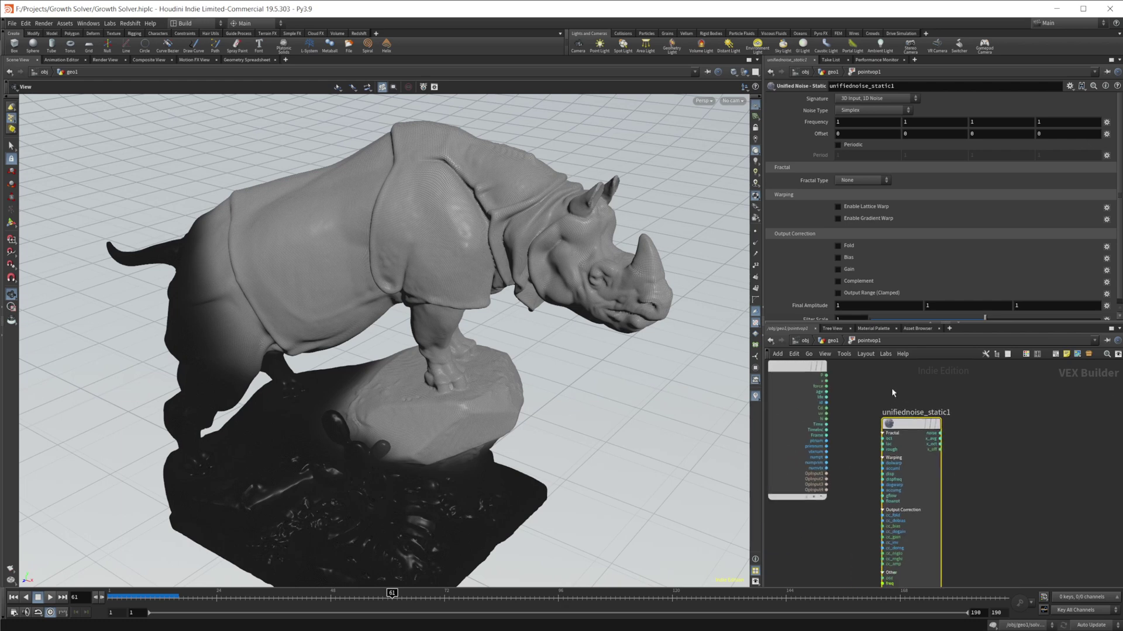
pyautogui.click(826, 376)
pyautogui.moveTo(844, 546)
pyautogui.mouseDown(button='middle')
pyautogui.moveTo(857, 443)
pyautogui.moveTo(835, 538)
pyautogui.mouseUp(button='middle')
pyautogui.click(894, 475)
# - Add a Multiply node and feed the incoming point colour Cd into it
pyautogui.moveTo(943, 396); pyautogui.dragTo(915, 440, button='middle')
pyautogui.press('Tab')
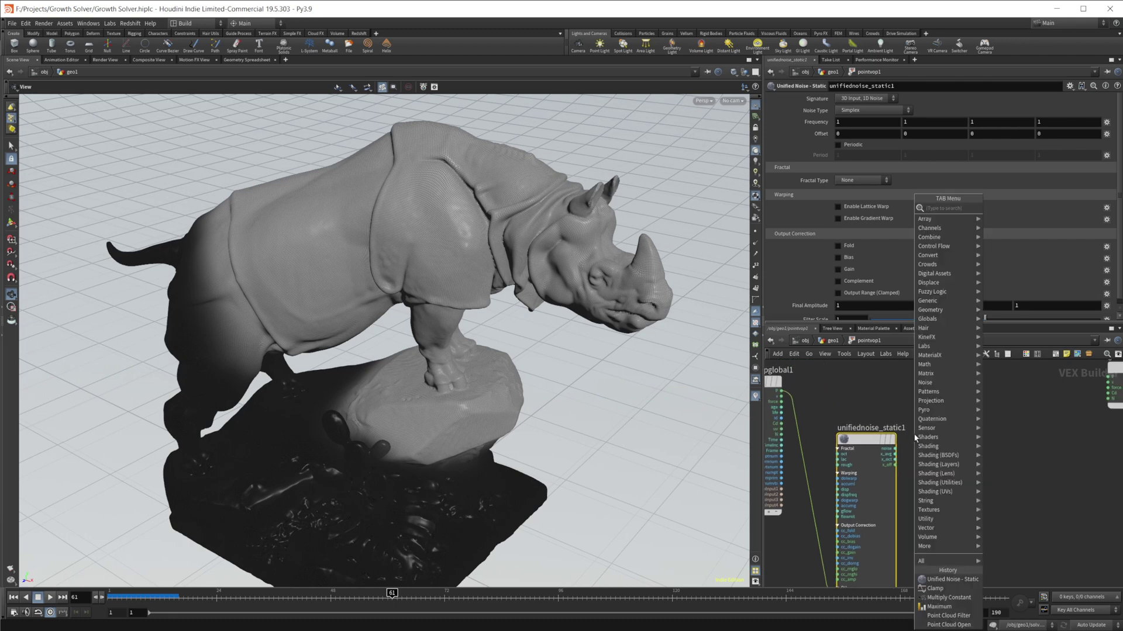
pyautogui.write('mult')
pyautogui.press('Return')
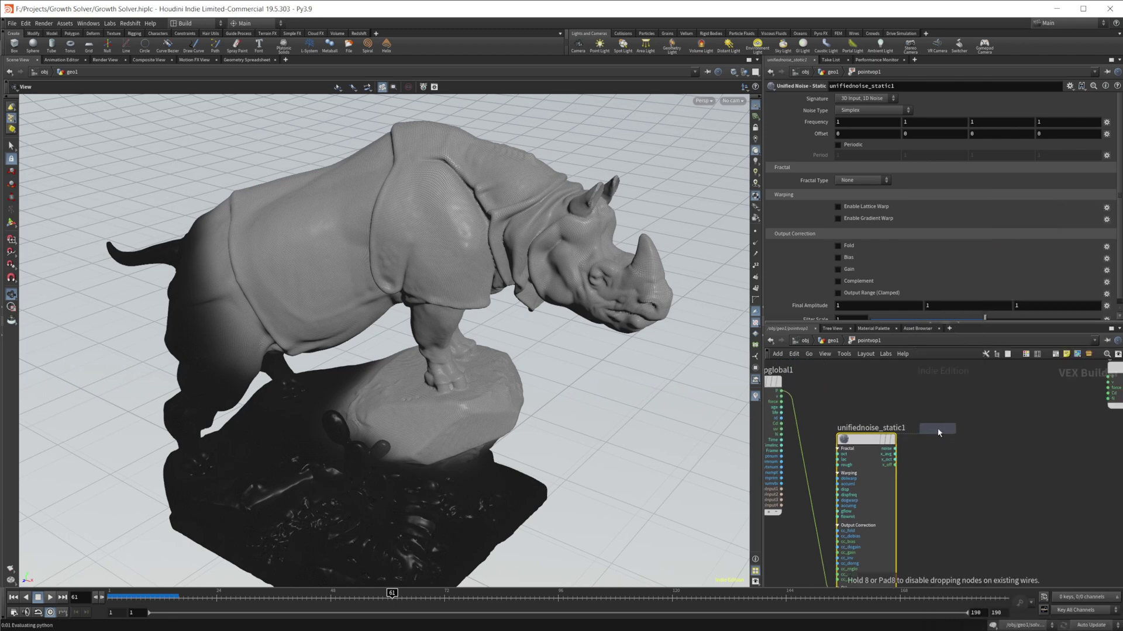
pyautogui.click(925, 434)
pyautogui.moveTo(781, 423); pyautogui.dragTo(1063, 403)
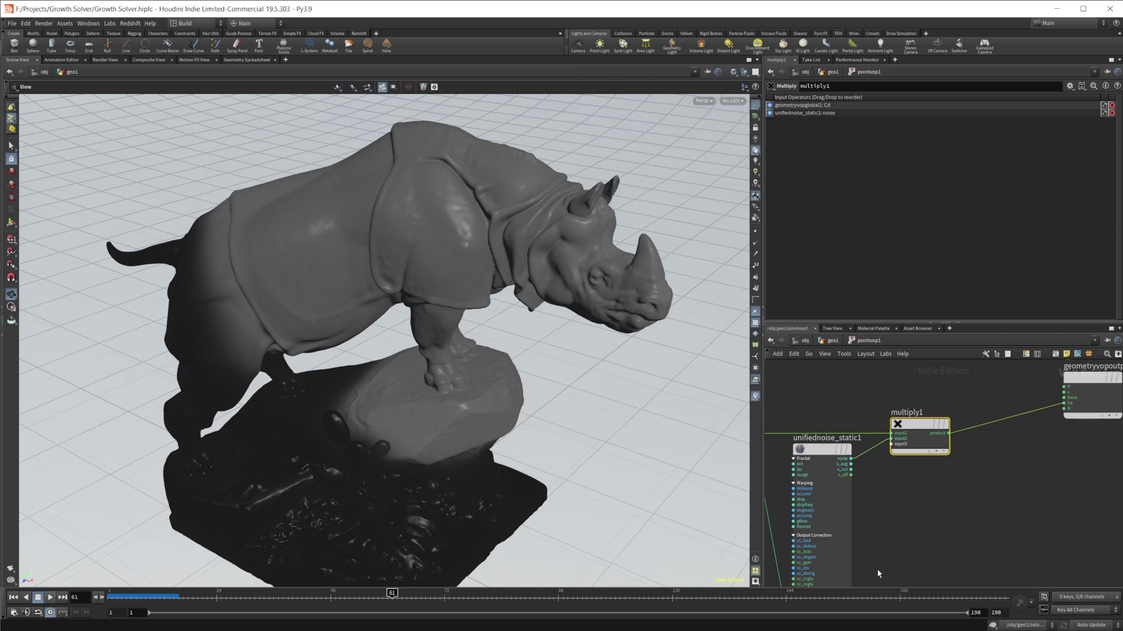
# - At frame 85, set the unified noise to Sparse Convolution with a Hybrid Terrain fractal
pyautogui.click(506, 595)
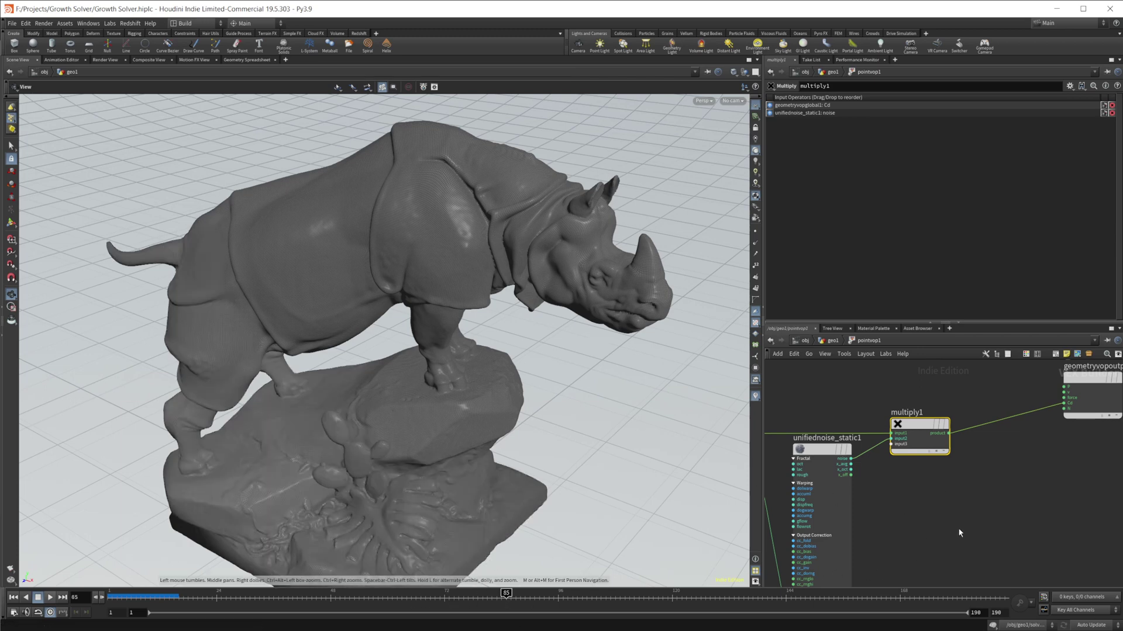
pyautogui.moveTo(958, 528); pyautogui.dragTo(991, 522, button='middle')
pyautogui.click(856, 446)
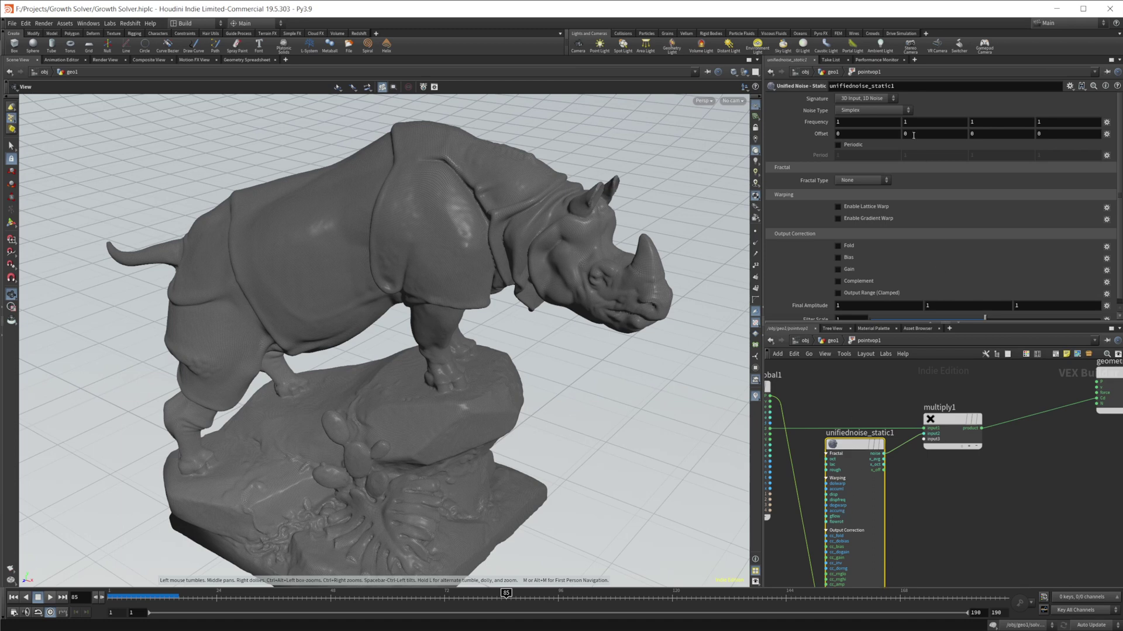
pyautogui.click(865, 114)
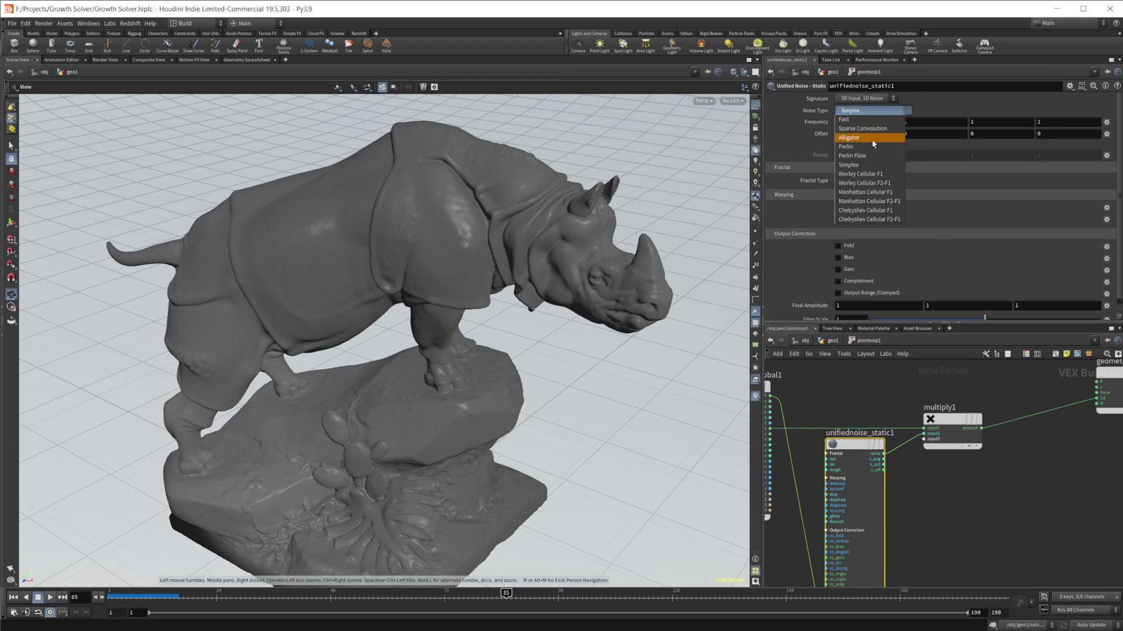
pyautogui.click(866, 132)
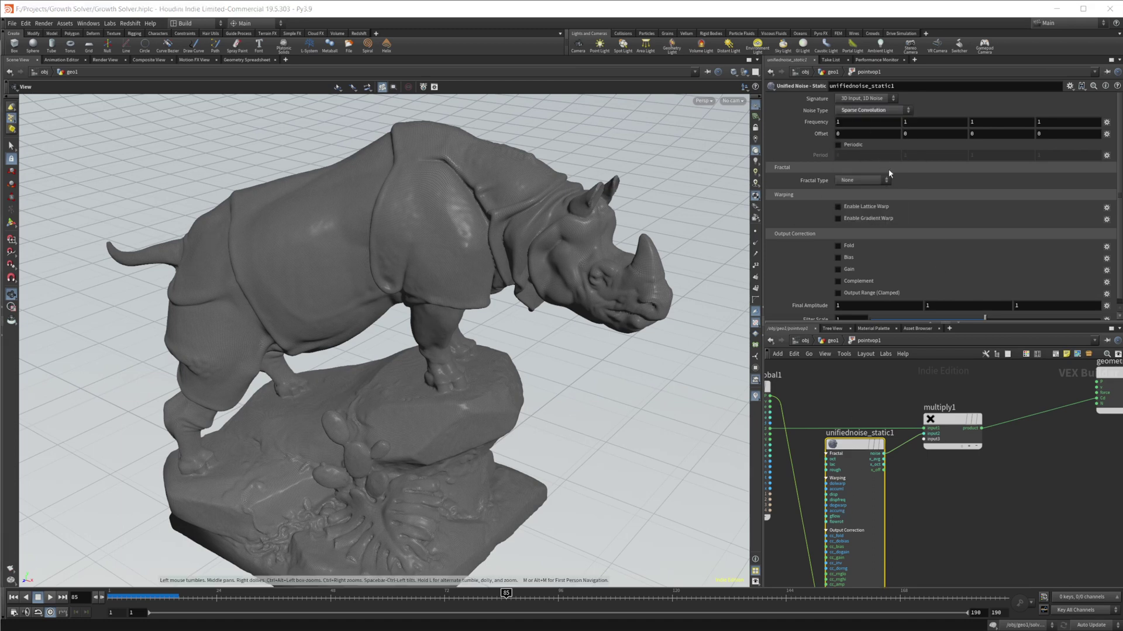
pyautogui.click(876, 181)
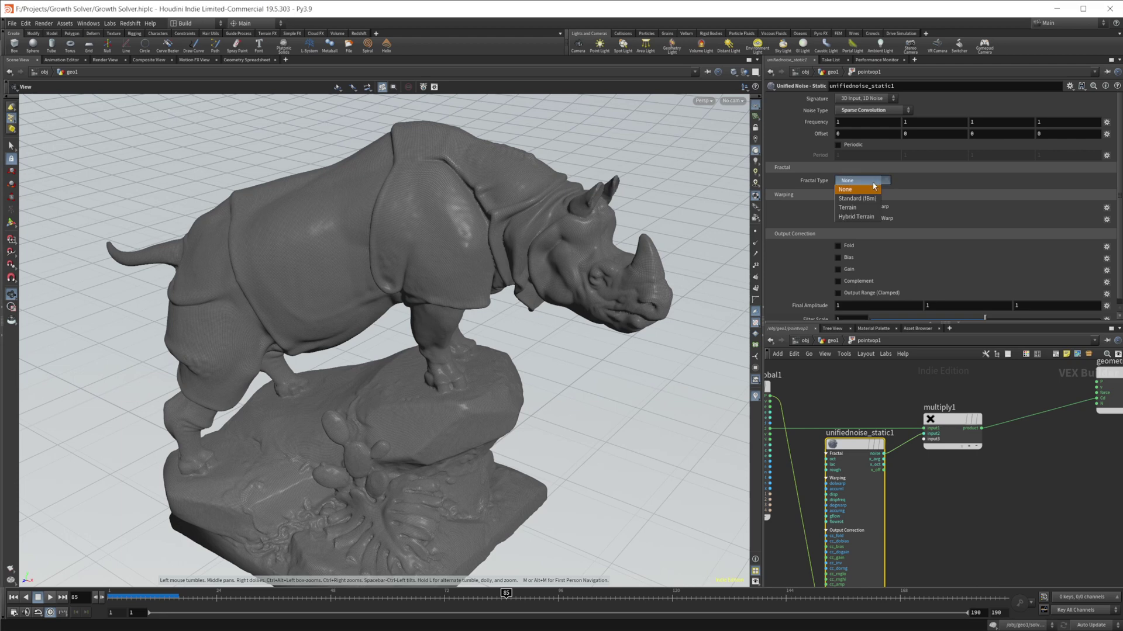
pyautogui.click(858, 216)
# - Set the noise frequency to 8, 17, 8
pyautogui.moveTo(858, 124); pyautogui.dragTo(777, 135)
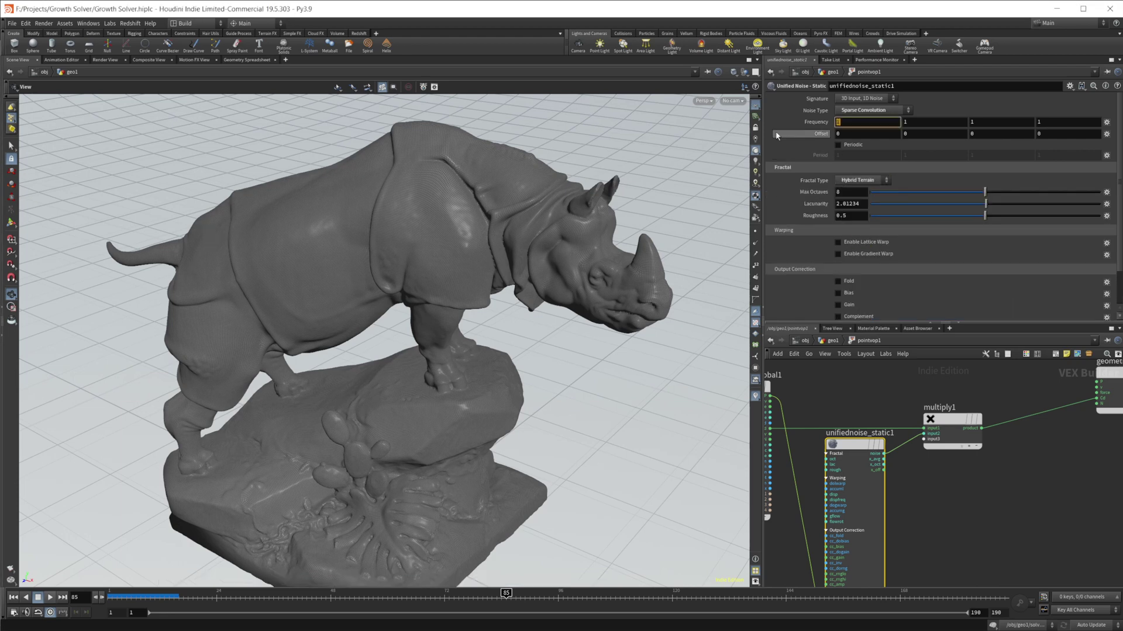
pyautogui.moveTo(778, 135)
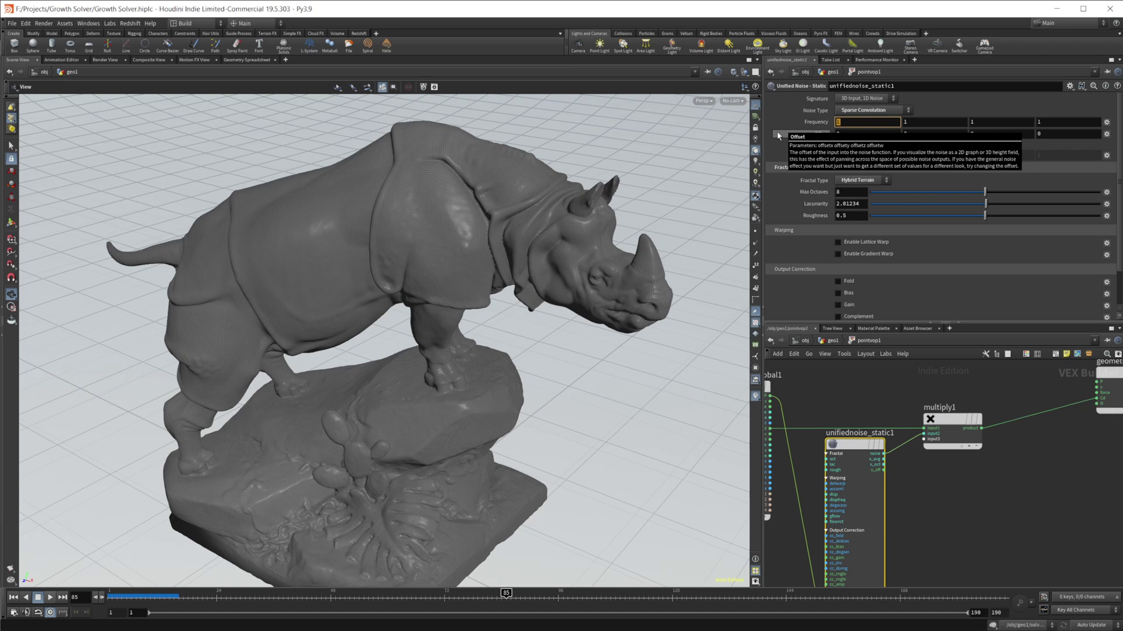
pyautogui.press('Tab')
pyautogui.write('17')
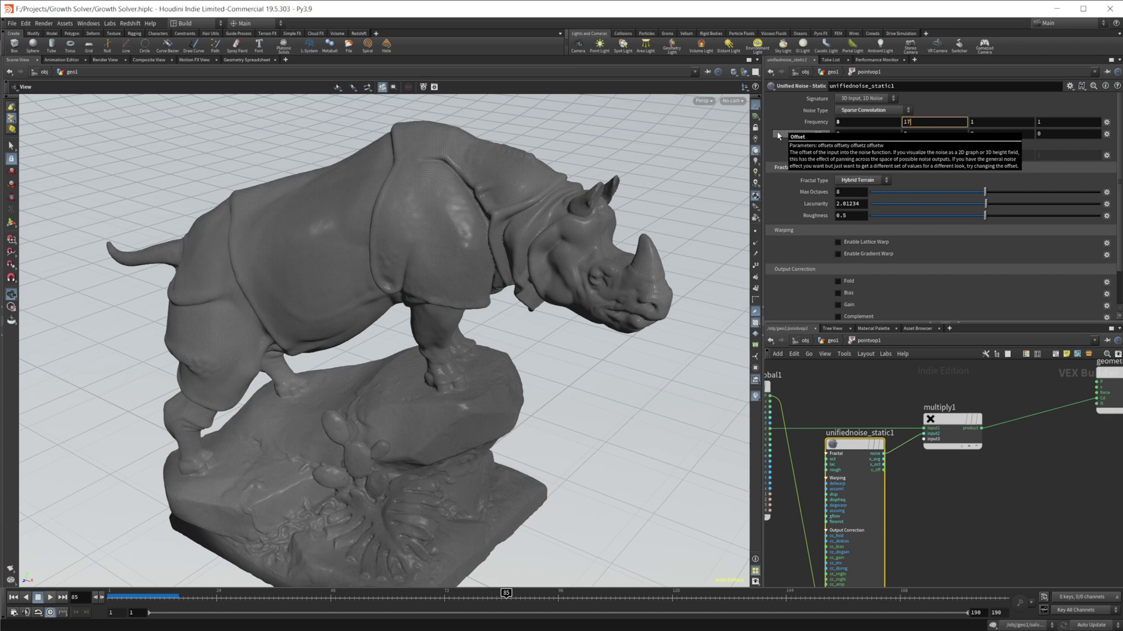
pyautogui.press('Tab')
pyautogui.write('8')
pyautogui.press('Return')
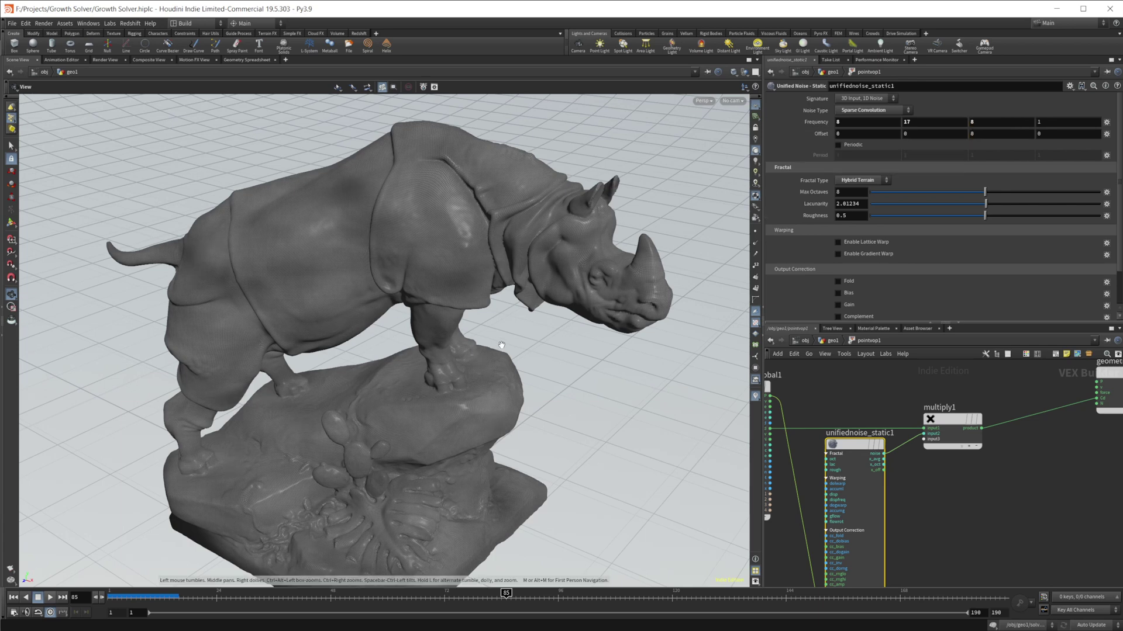
# - Enable gain correction with gain values of 1, 1, 1
pyautogui.scroll(-1, 814, 257)
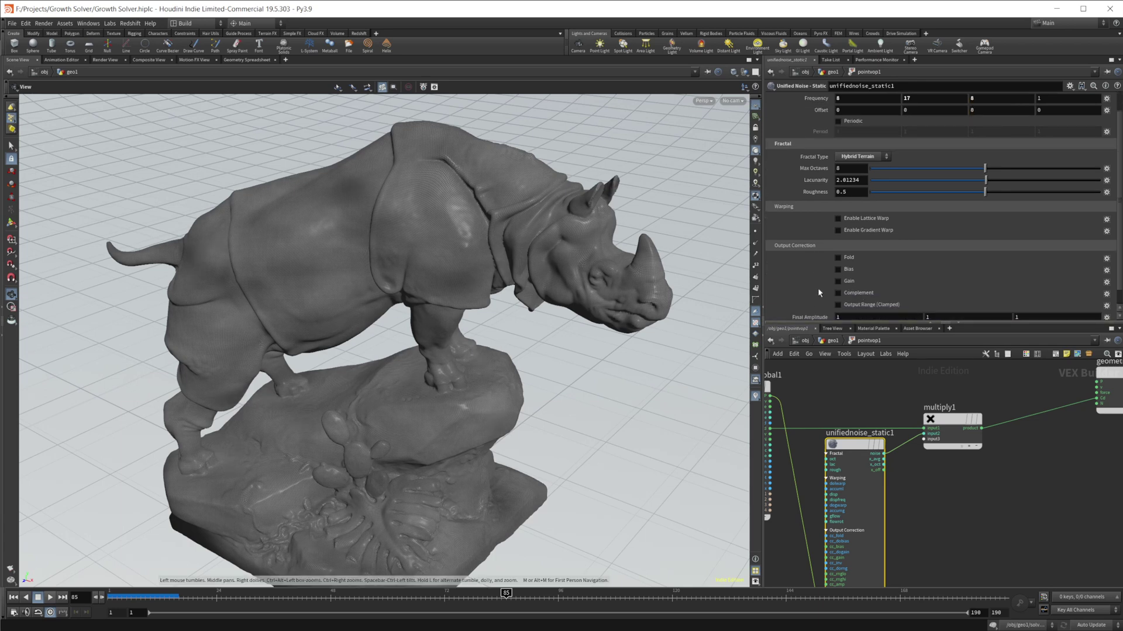
pyautogui.scroll(-1, 817, 292)
pyautogui.click(851, 264)
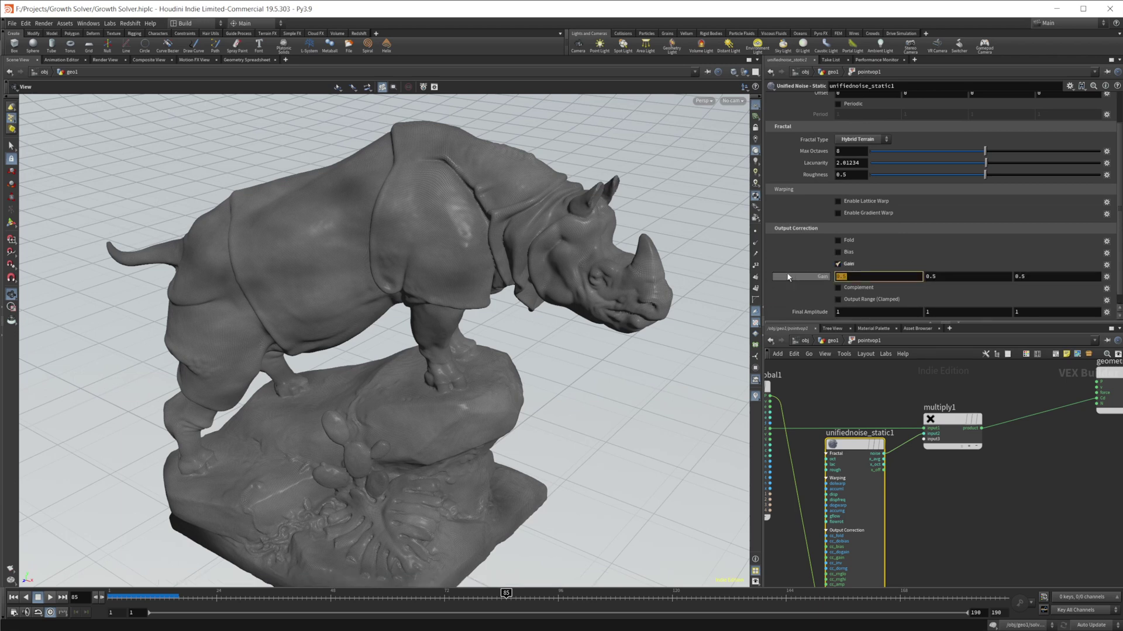
pyautogui.write('1')
pyautogui.press('Tab')
pyautogui.write('1')
pyautogui.press('Tab')
pyautogui.write('1')
pyautogui.press('Return')
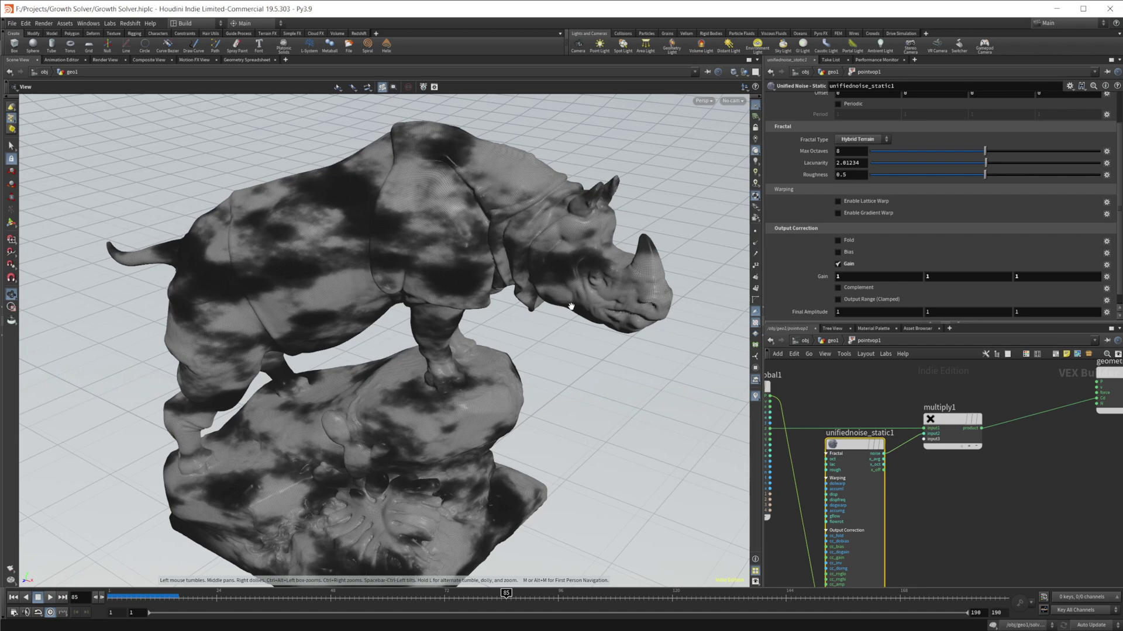
# - Set the noise Final Amplitude to 8
pyautogui.scroll(-1, 803, 274)
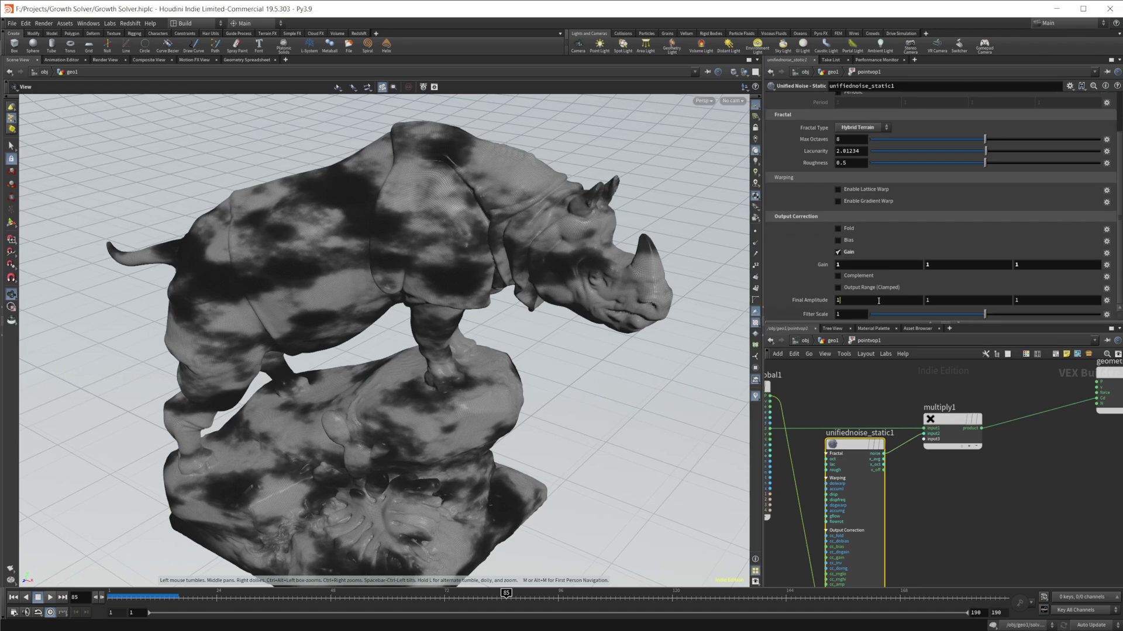
pyautogui.write('8')
pyautogui.press('Tab')
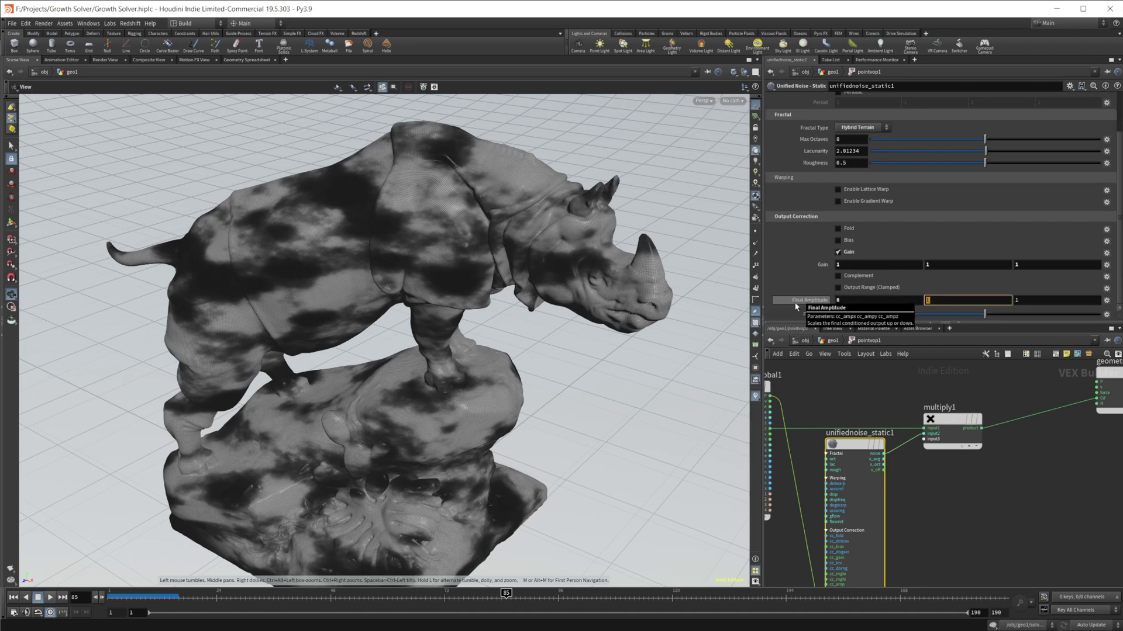
pyautogui.write('8')
pyautogui.press('Tab')
pyautogui.press('Return')
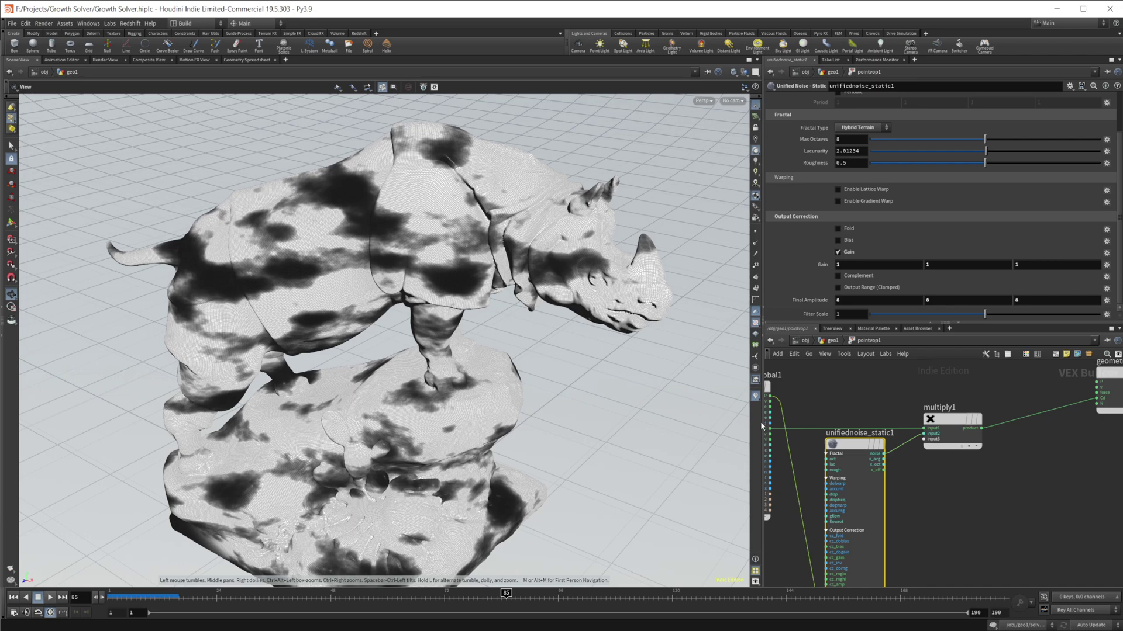
# - Display the Point VOP result on the rhino at frame 85 and go back inside it
pyautogui.moveTo(1018, 496); pyautogui.dragTo(825, 531, button='middle')
pyautogui.moveTo(928, 414); pyautogui.dragTo(990, 414)
pyautogui.click(833, 340)
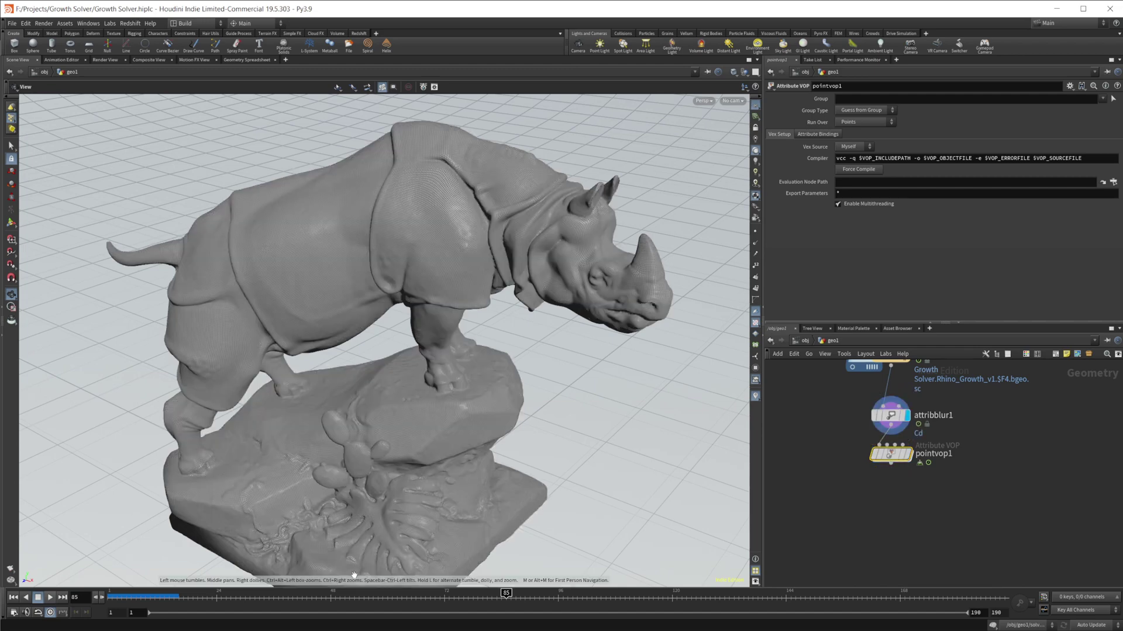
pyautogui.click(454, 597)
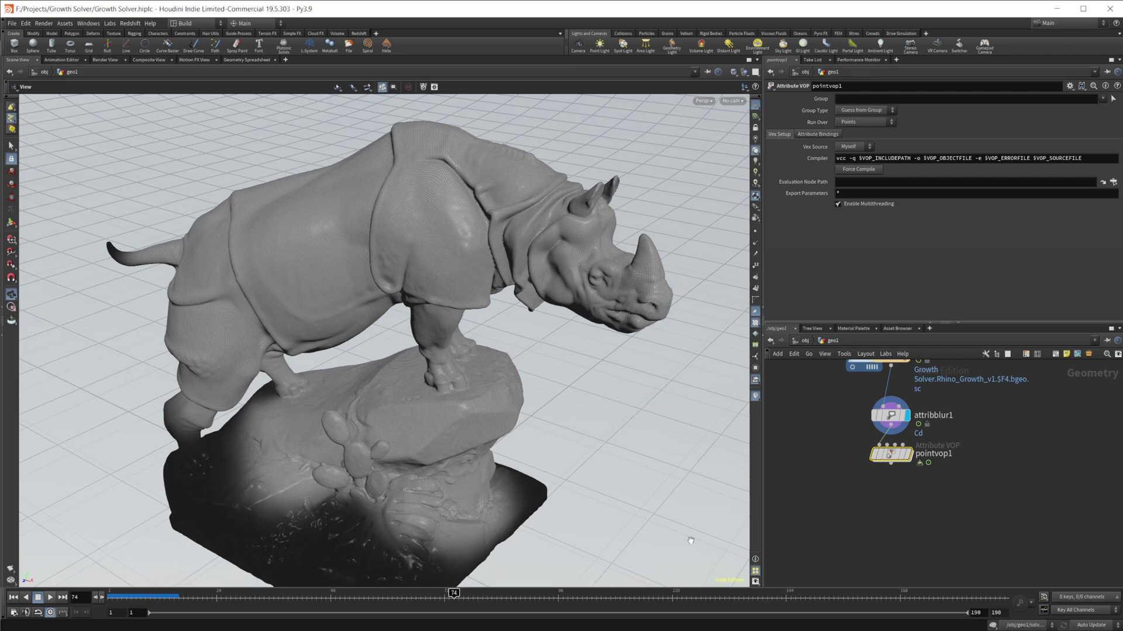
pyautogui.click(507, 597)
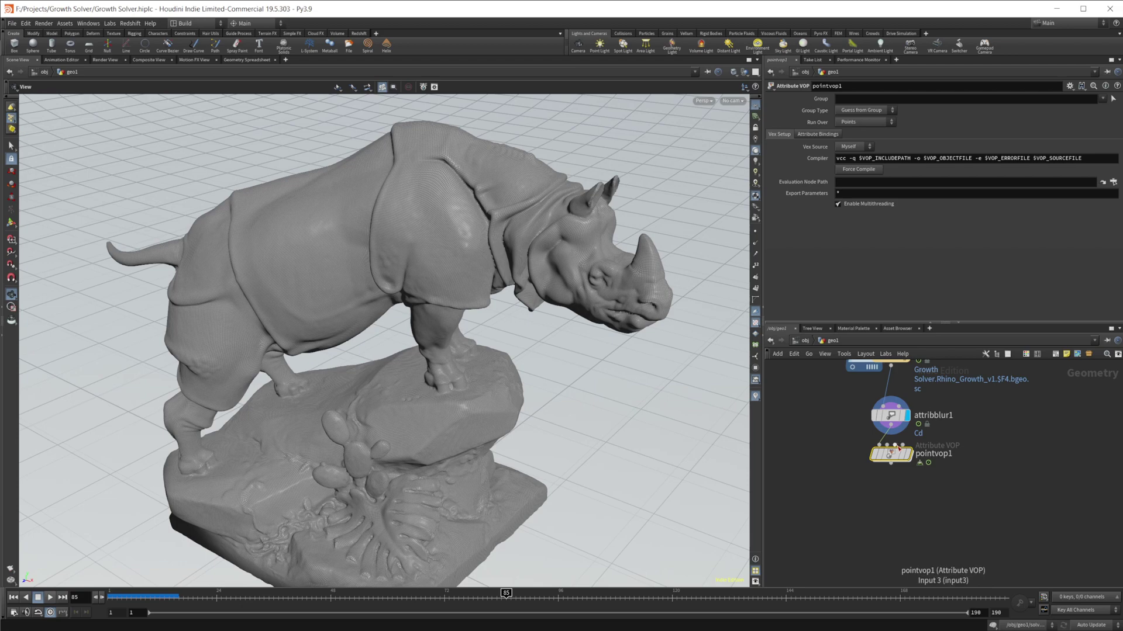
pyautogui.moveTo(910, 453)
pyautogui.click(913, 431)
pyautogui.doubleClick(890, 453)
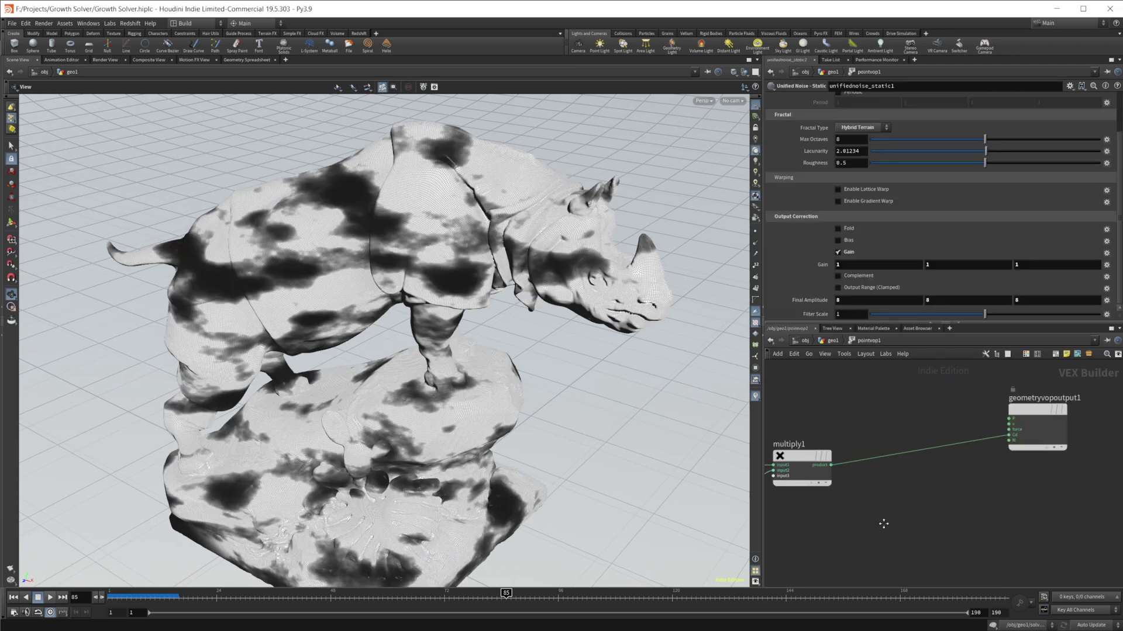
pyautogui.moveTo(892, 511); pyautogui.dragTo(938, 508, button='middle')
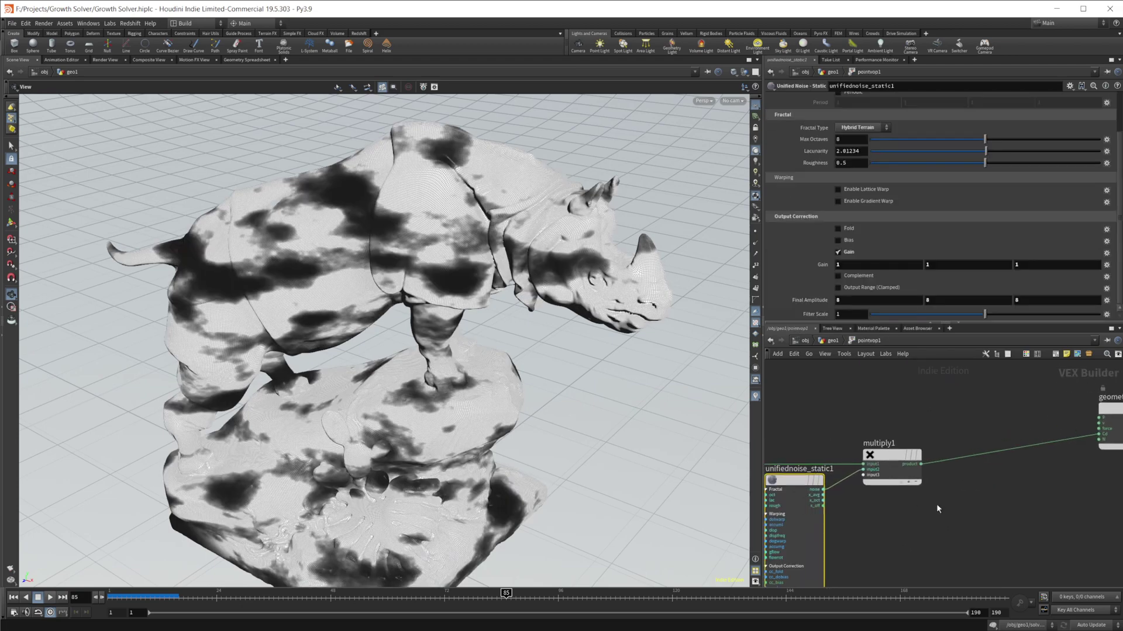
# - Add an Add node summing the original Cd and the multiply product, wired to output Cd
pyautogui.press('Tab')
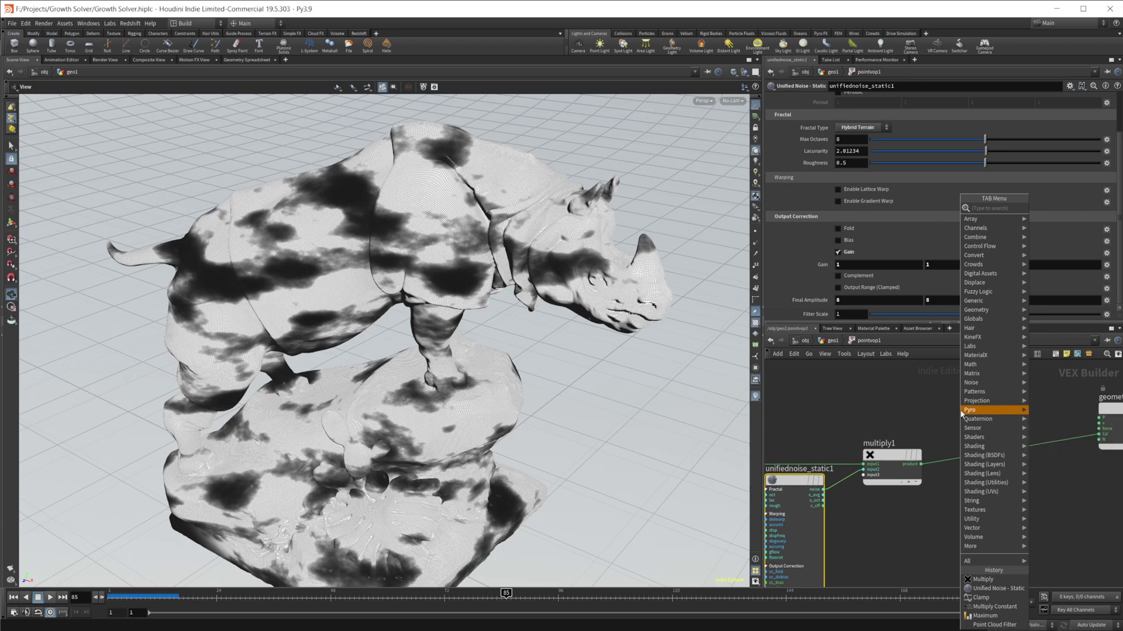
pyautogui.write('add')
pyautogui.press('Return')
pyautogui.click(959, 409)
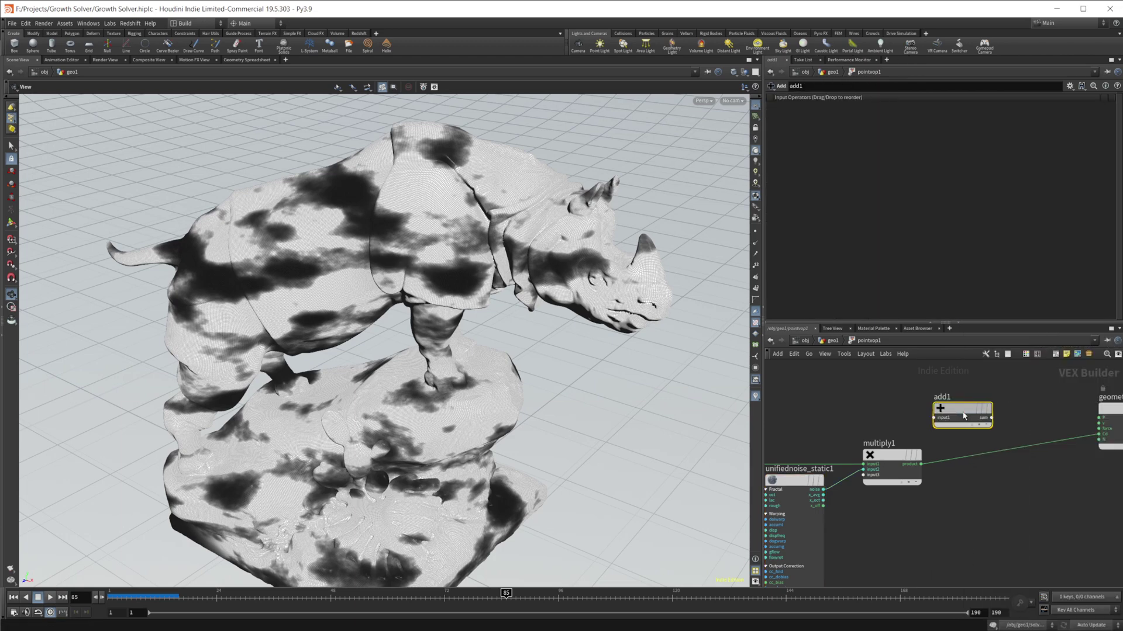
pyautogui.moveTo(921, 464); pyautogui.dragTo(948, 429)
pyautogui.moveTo(937, 501); pyautogui.dragTo(1019, 488, button='middle')
pyautogui.moveTo(790, 451); pyautogui.dragTo(1029, 416)
pyautogui.moveTo(1002, 452); pyautogui.dragTo(1029, 421)
pyautogui.moveTo(1029, 421); pyautogui.dragTo(983, 435, button='middle')
pyautogui.moveTo(977, 431); pyautogui.dragTo(1070, 435)
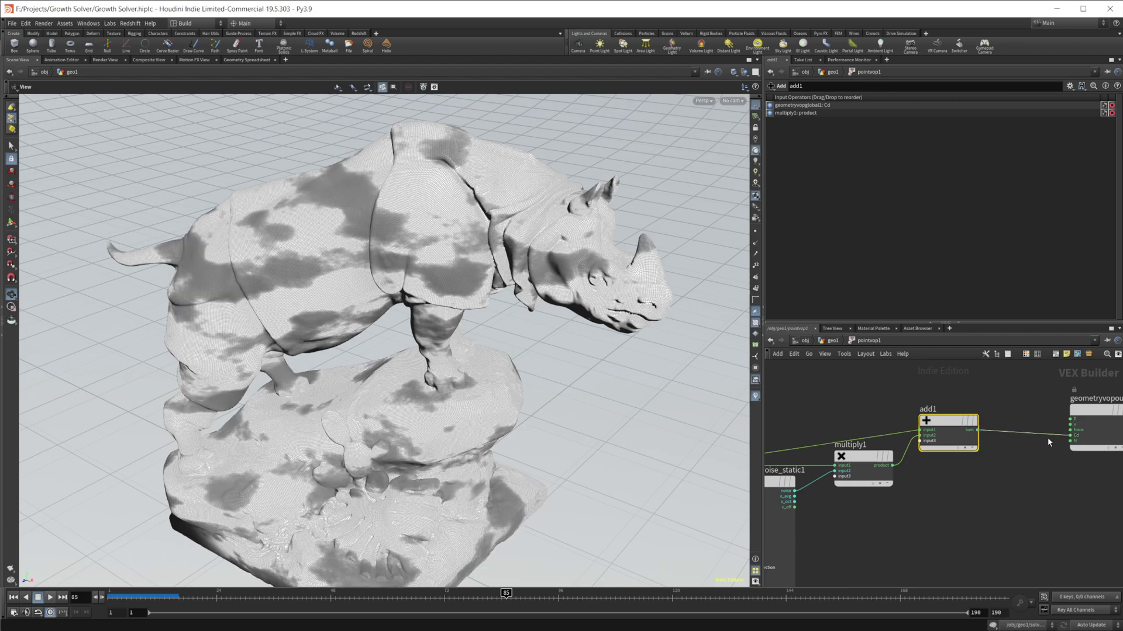
pyautogui.moveTo(946, 427); pyautogui.dragTo(957, 453)
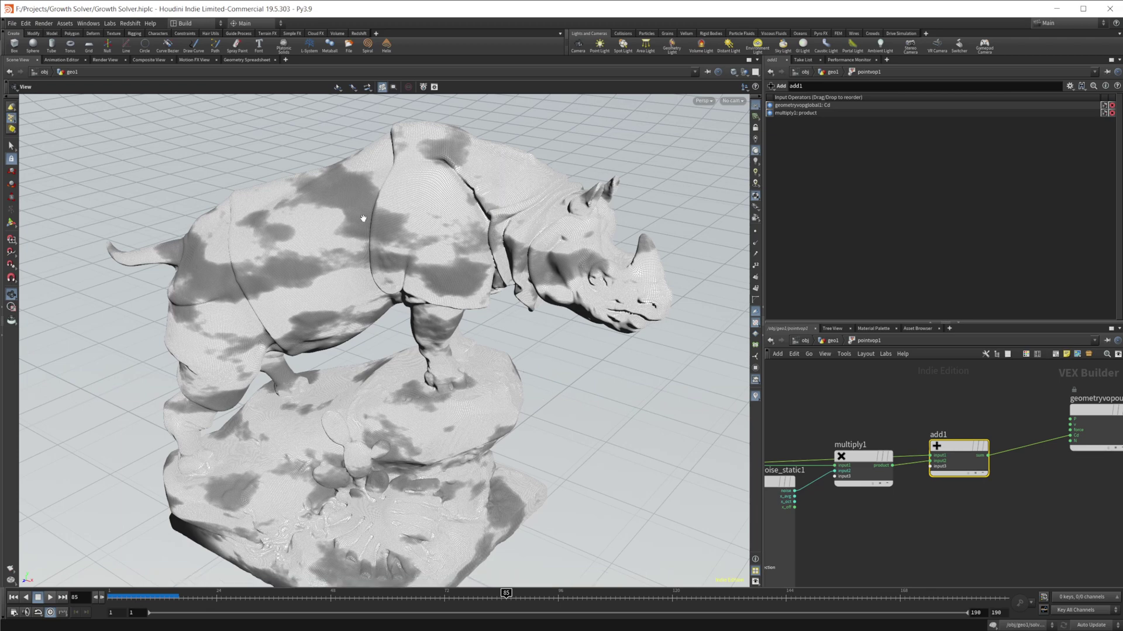
pyautogui.click(246, 59)
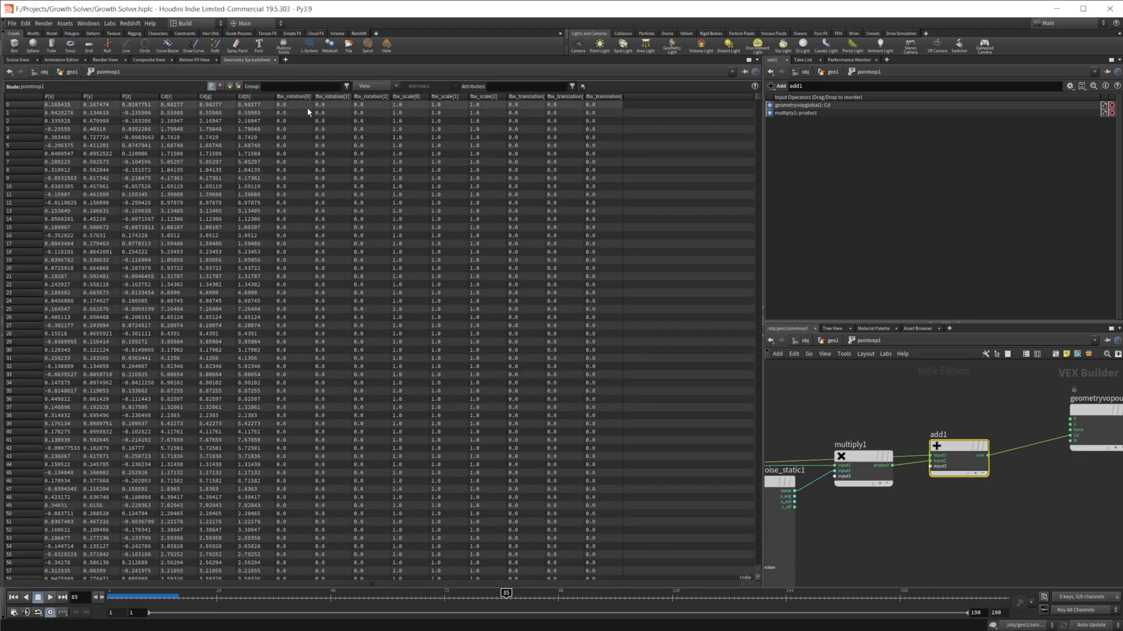
pyautogui.click(188, 99)
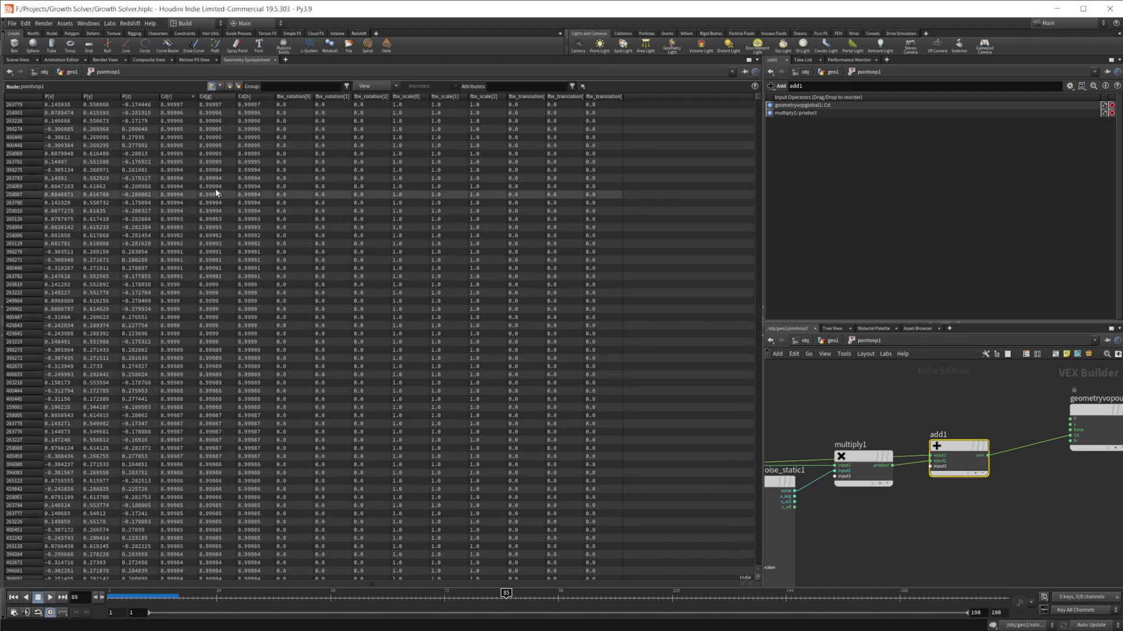
pyautogui.click(17, 59)
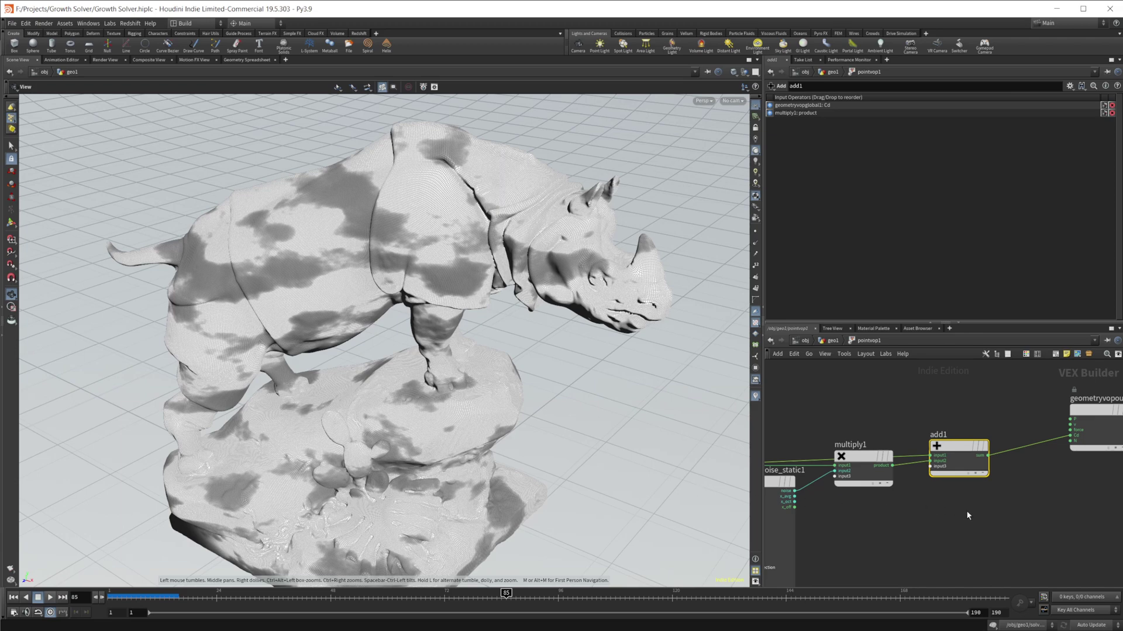
# - Insert a Clamp node between add1 and the output colour
pyautogui.moveTo(1016, 505); pyautogui.dragTo(867, 520, button='middle')
pyautogui.moveTo(946, 427); pyautogui.dragTo(1008, 430)
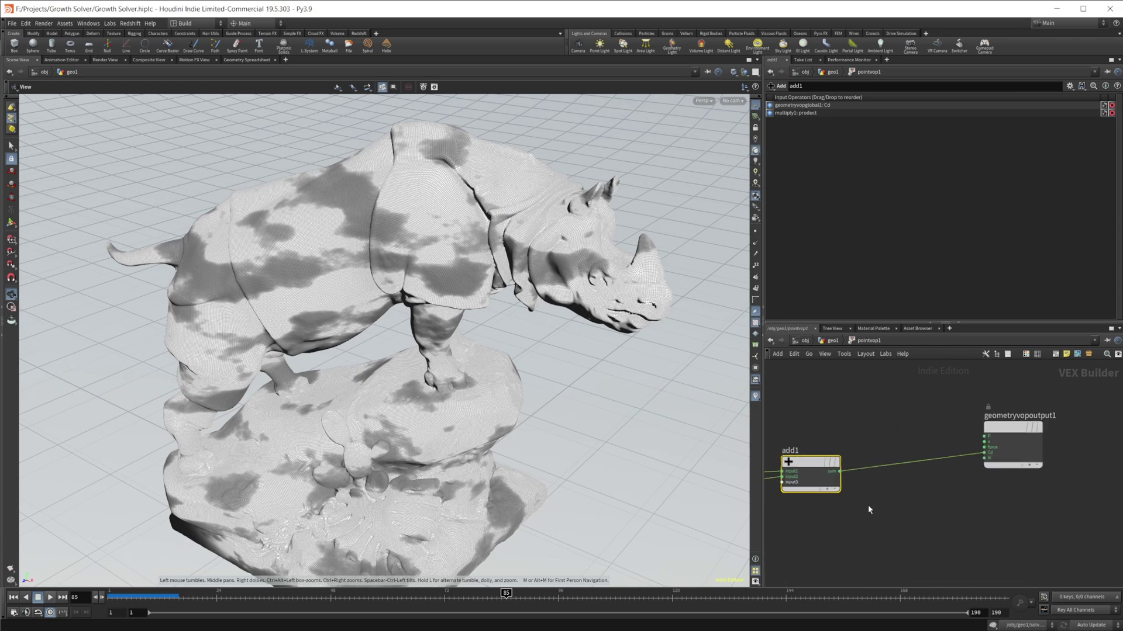
pyautogui.press('Tab')
pyautogui.write('clamp')
pyautogui.press('Return')
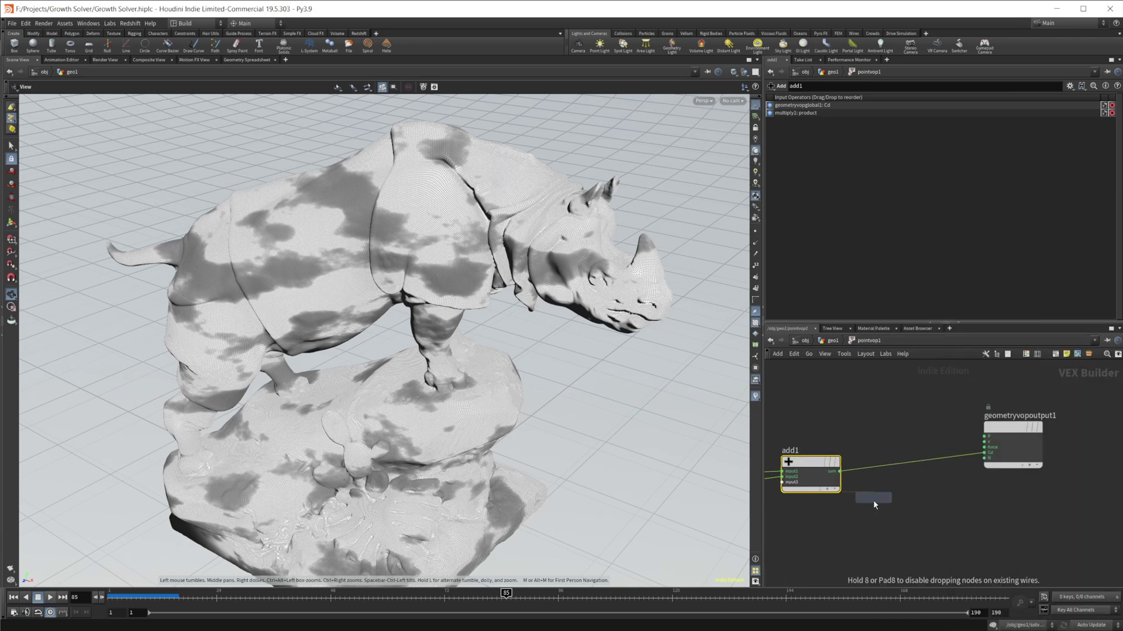
pyautogui.click(874, 502)
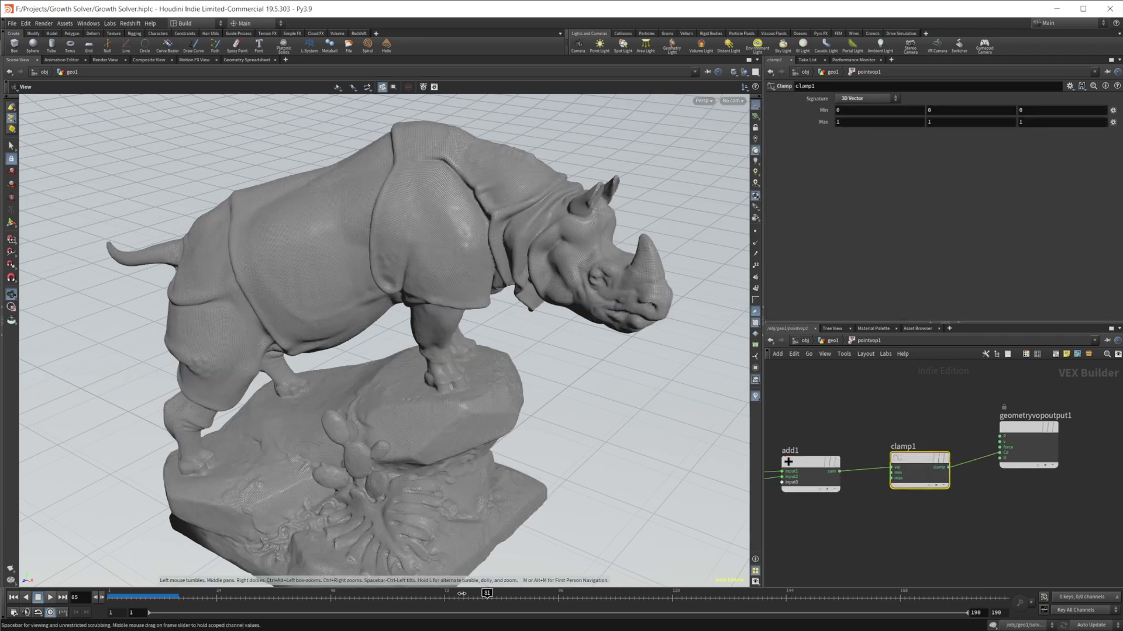
# - Scrub back to frame 57 and return to the geo1 network
pyautogui.moveTo(462, 594); pyautogui.dragTo(374, 595)
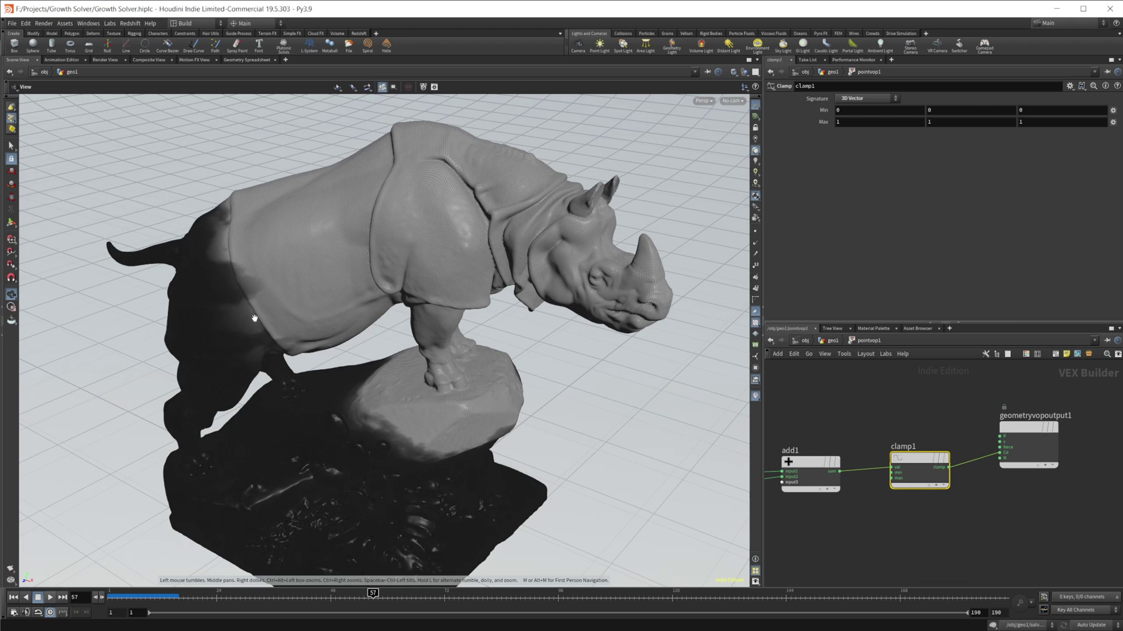
pyautogui.moveTo(898, 545); pyautogui.dragTo(931, 536, button='middle')
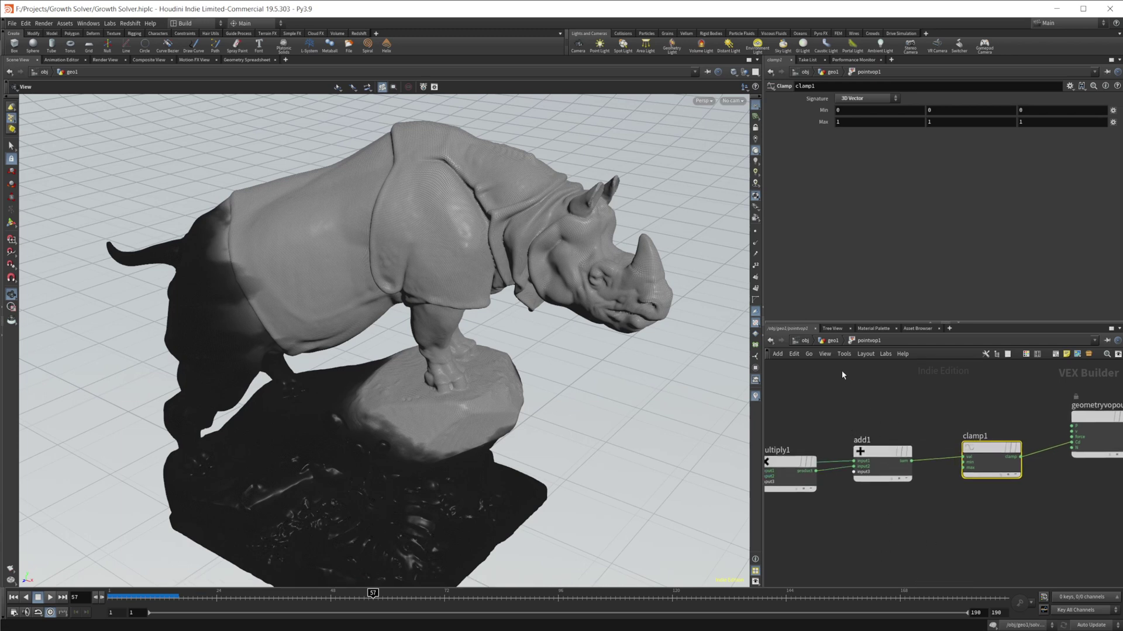
pyautogui.click(831, 340)
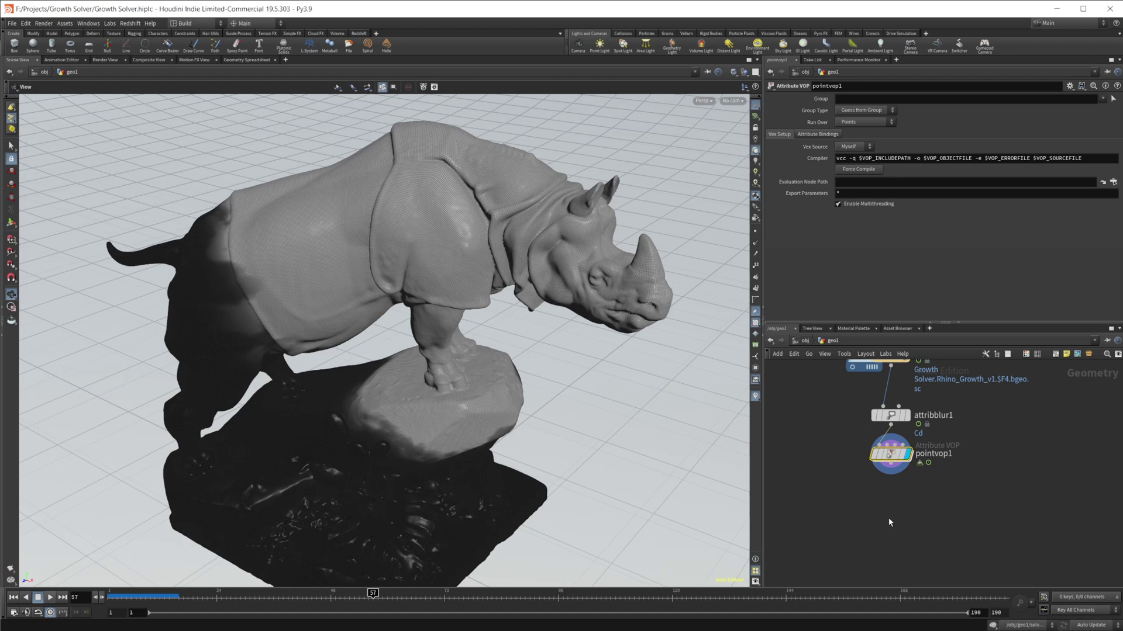
# - Give unifiednoise_static1 an Offset of 43276, 4837, 984, then go back up to geo1
pyautogui.doubleClick(886, 454)
pyautogui.moveTo(837, 502); pyautogui.dragTo(1018, 487, button='middle')
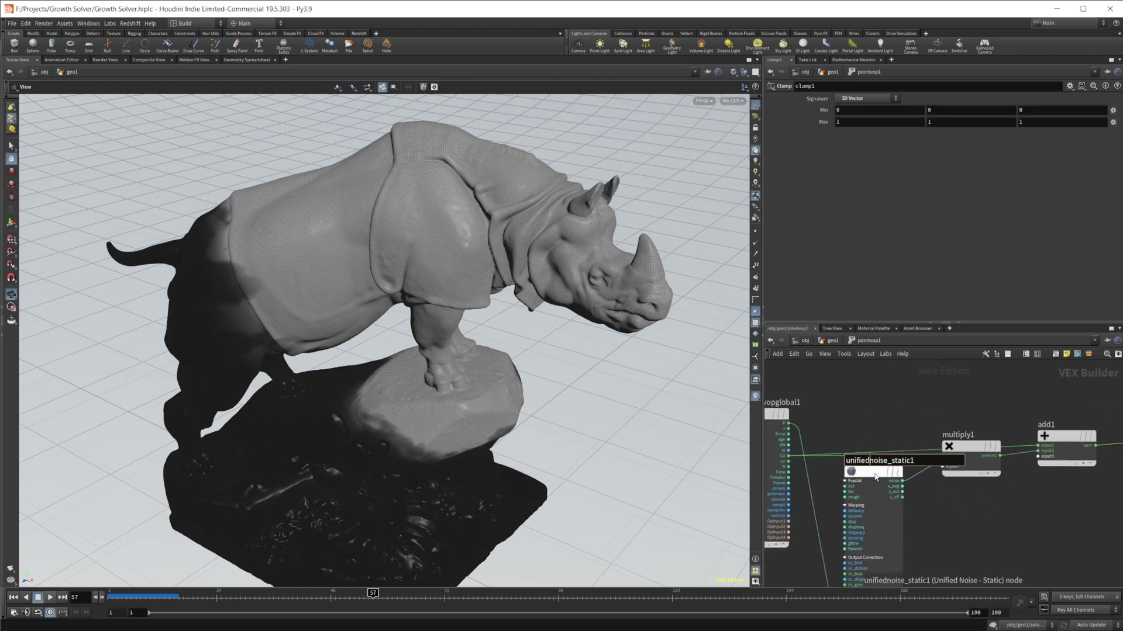
pyautogui.moveTo(883, 451)
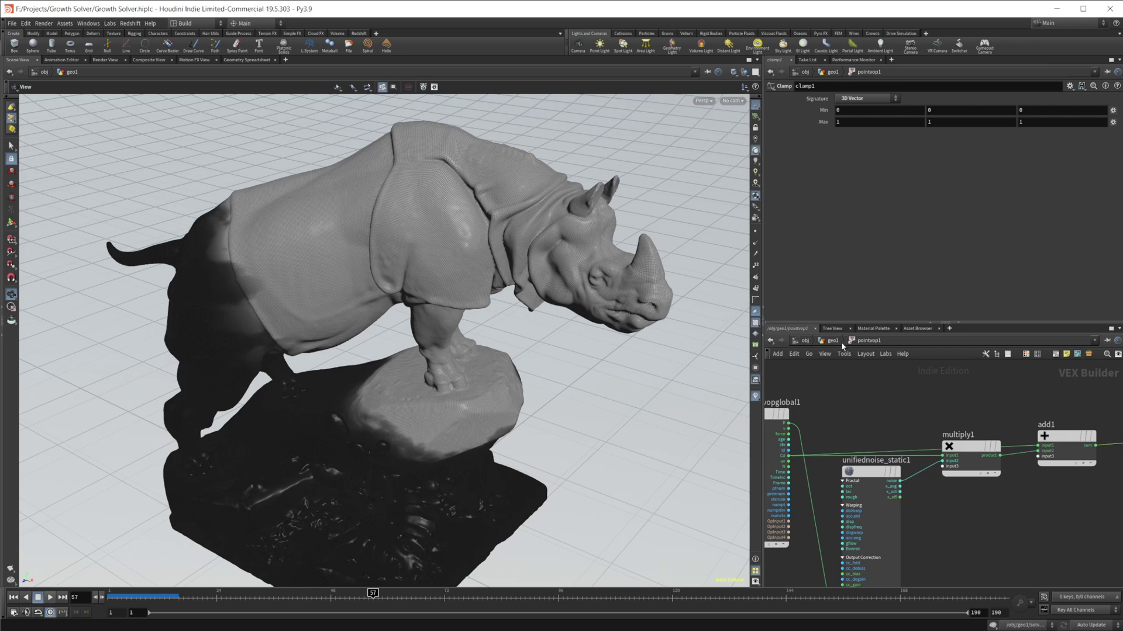
pyautogui.click(872, 472)
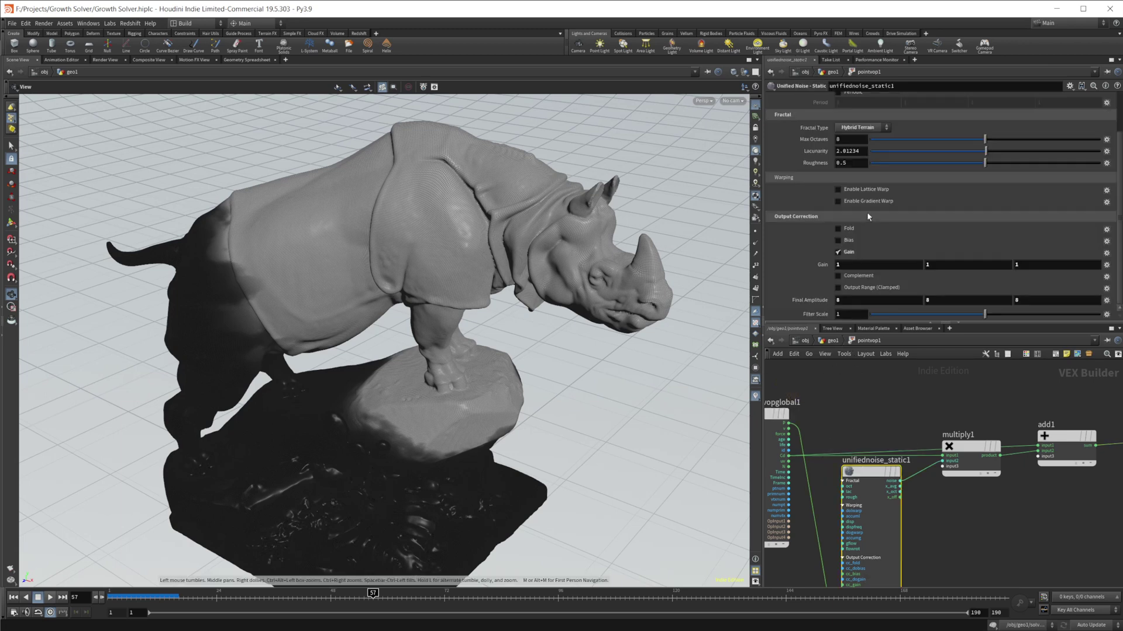
pyautogui.scroll(3, 848, 193)
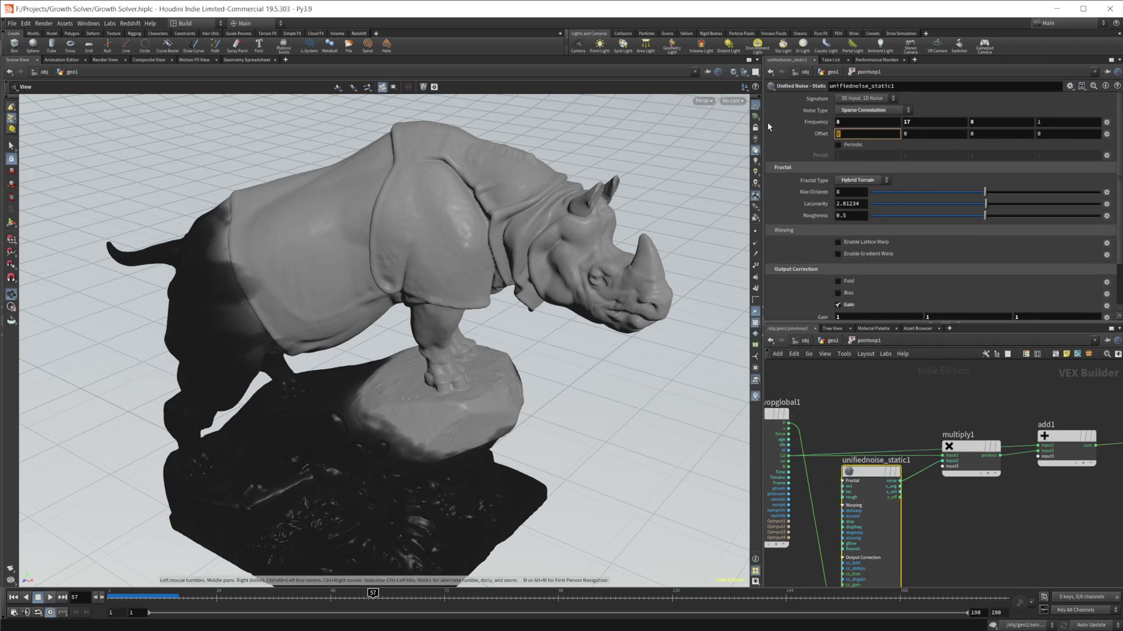
pyautogui.write('43276')
pyautogui.press('Tab')
pyautogui.write('4837')
pyautogui.press('Tab')
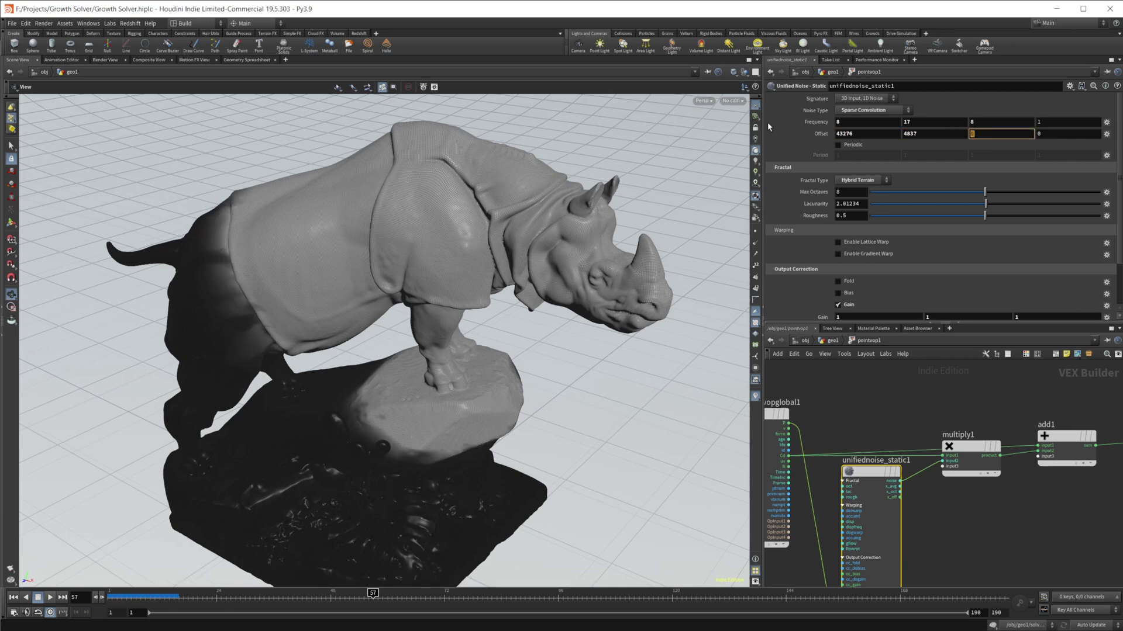
pyautogui.write('984')
pyautogui.press('Return')
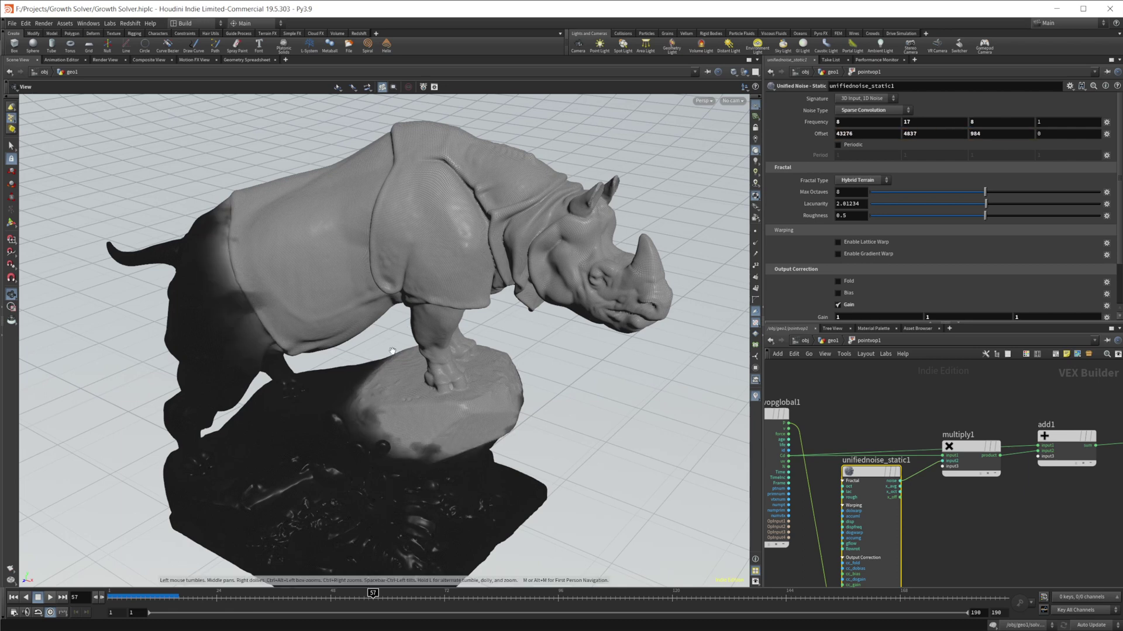
pyautogui.press('u')
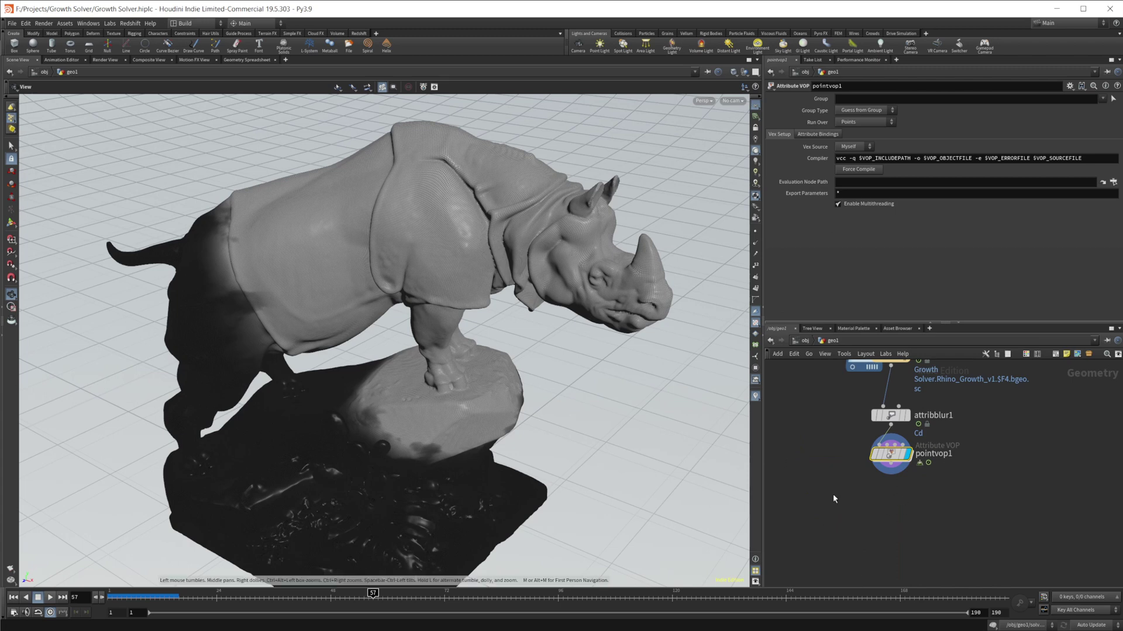
# - Add a displayed Attribute Adjust Color below pointvop1, value adjust off, colour correction contrast 7.38
pyautogui.press('Tab')
pyautogui.write('at')
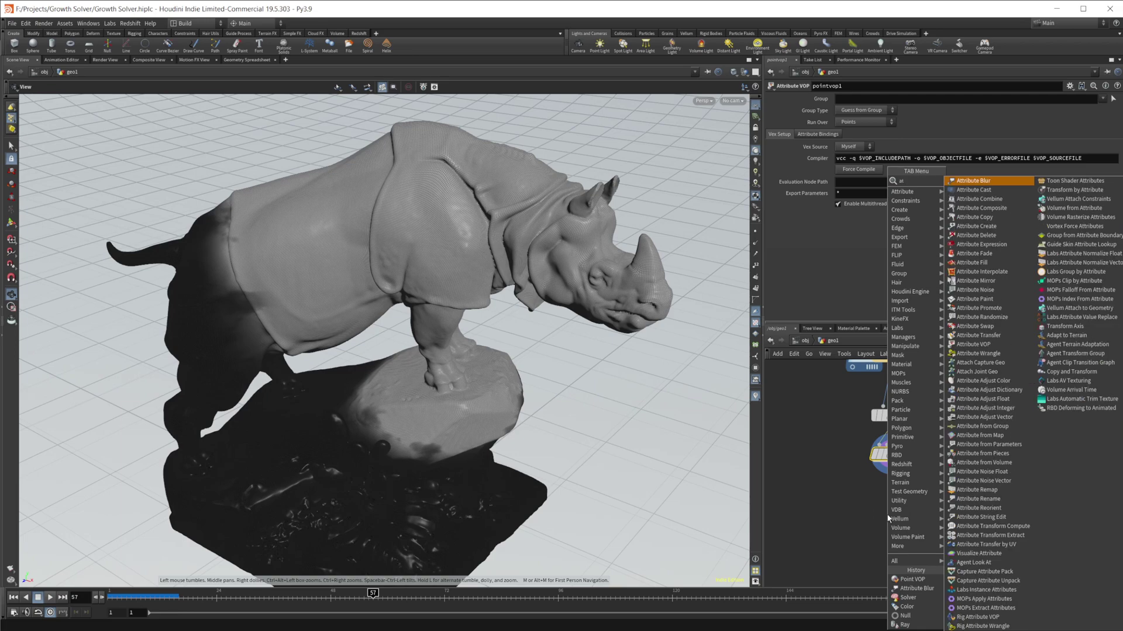
pyautogui.write('t adju')
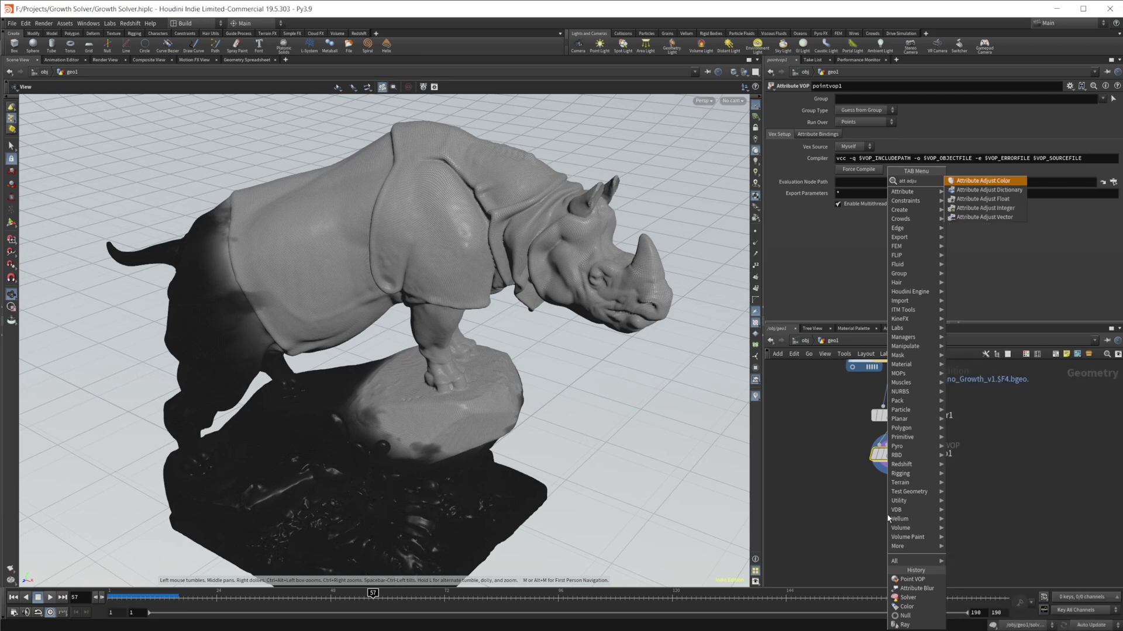
pyautogui.press('Return')
pyautogui.click(887, 518)
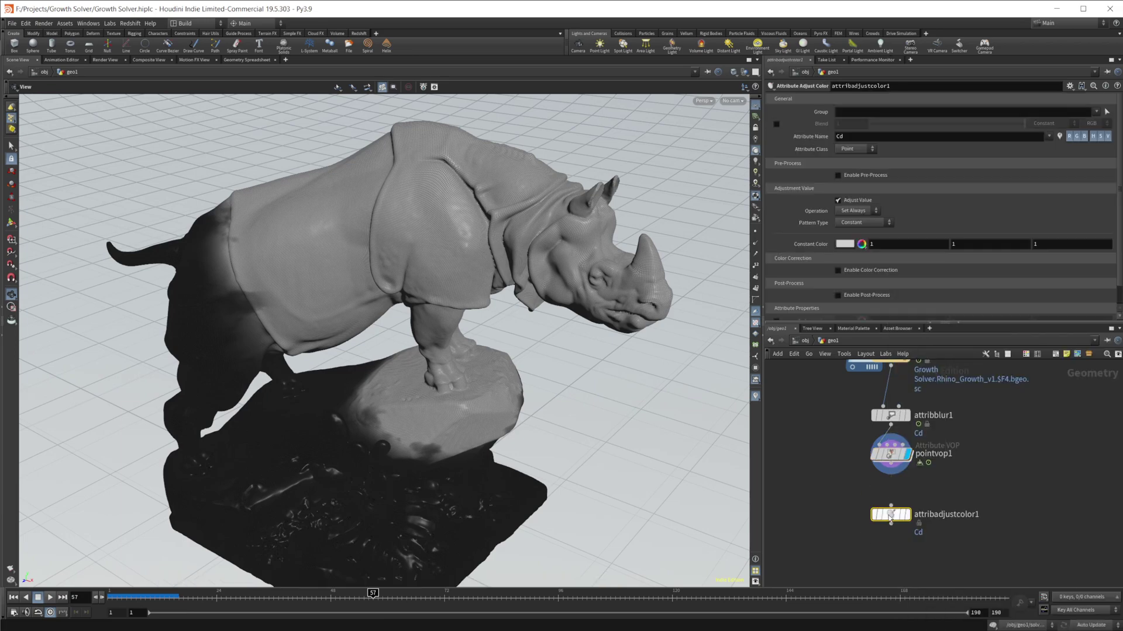
pyautogui.click(913, 495)
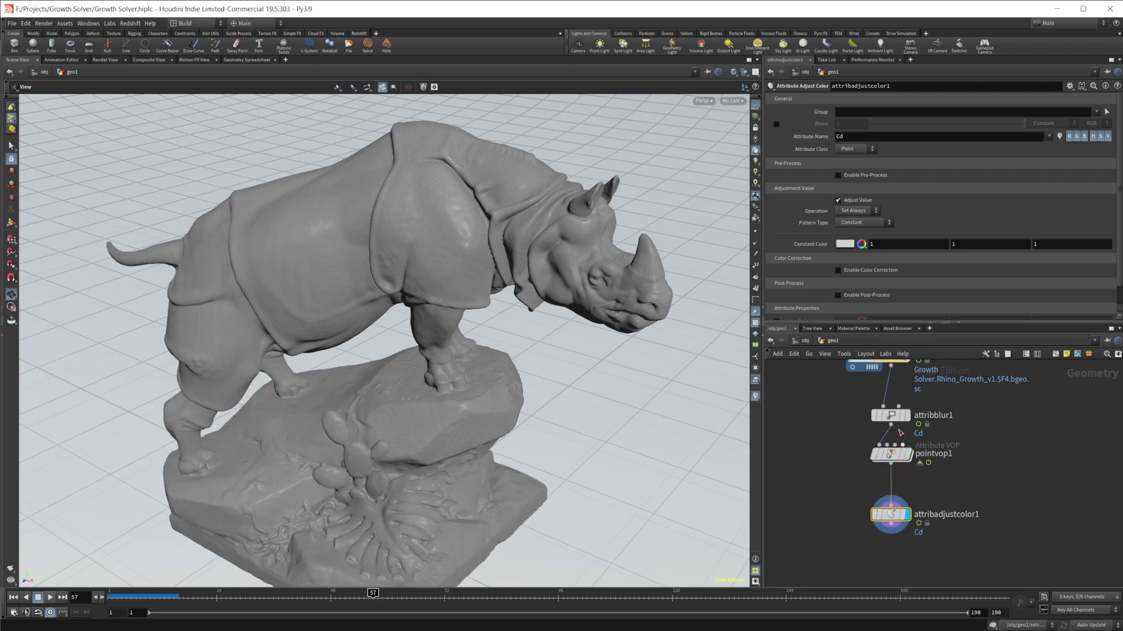
pyautogui.click(848, 200)
pyautogui.click(864, 224)
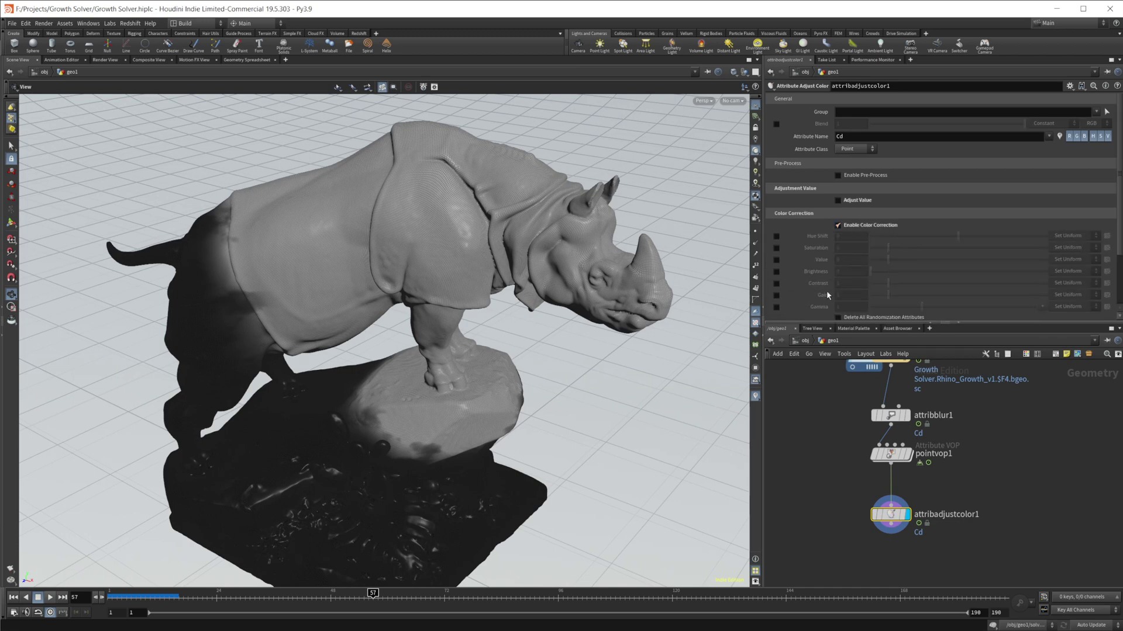
pyautogui.click(776, 284)
pyautogui.click(978, 284)
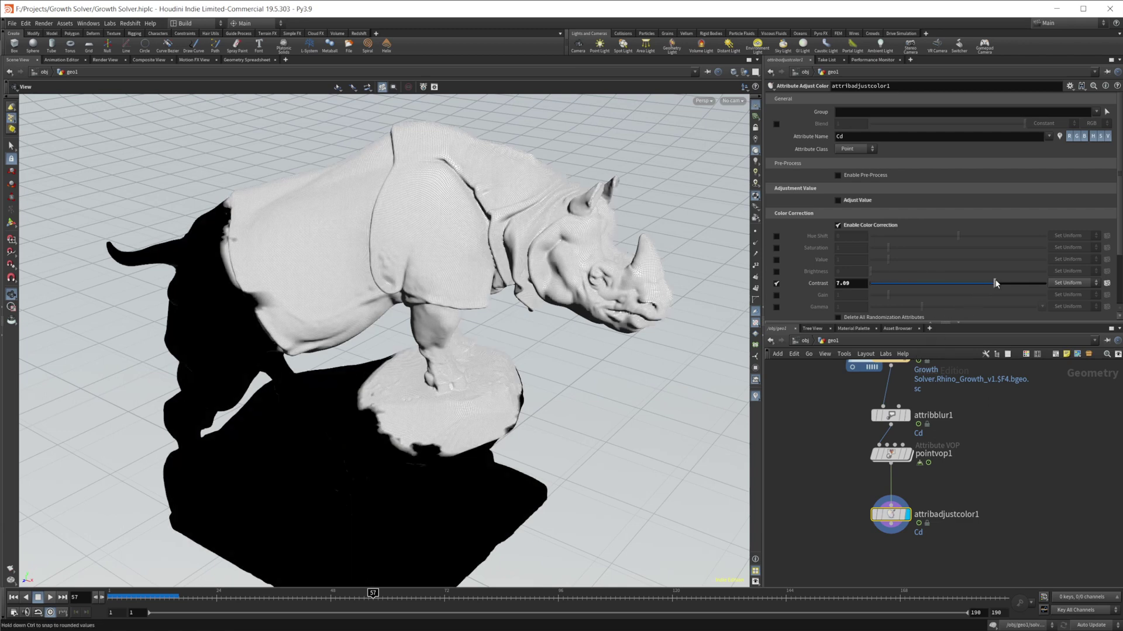
pyautogui.moveTo(996, 284); pyautogui.dragTo(999, 284)
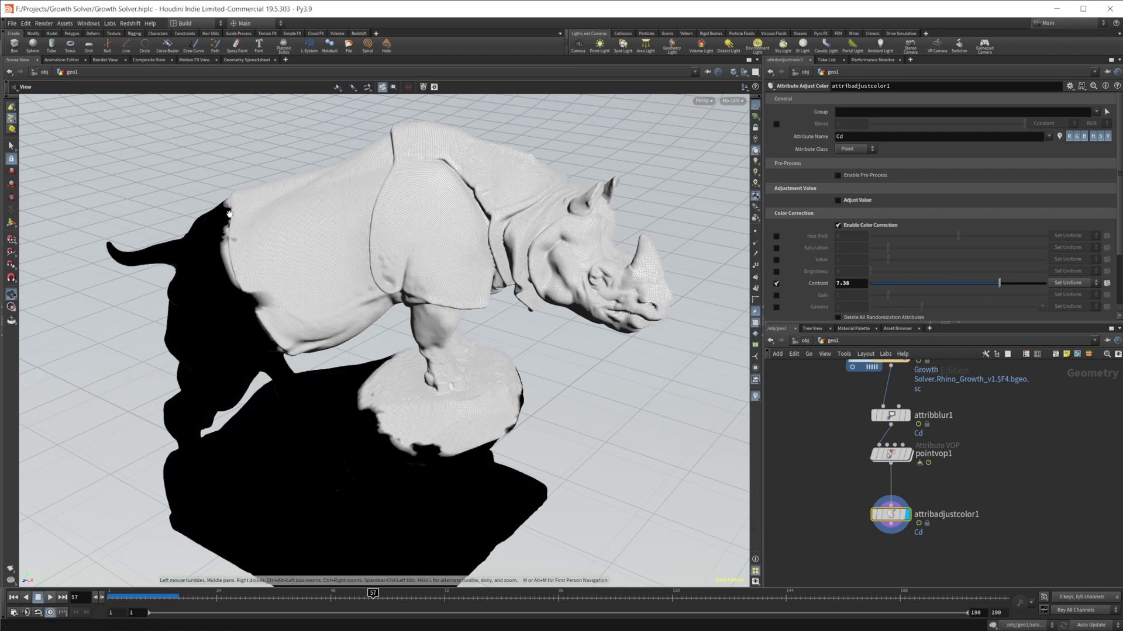
pyautogui.click(776, 283)
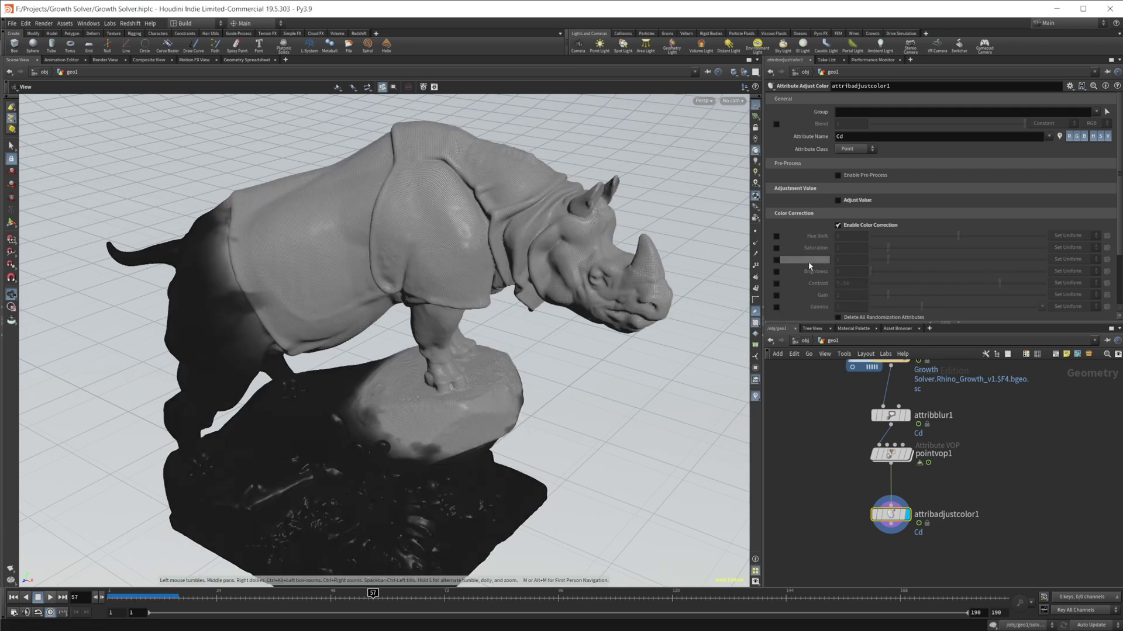
pyautogui.click(777, 283)
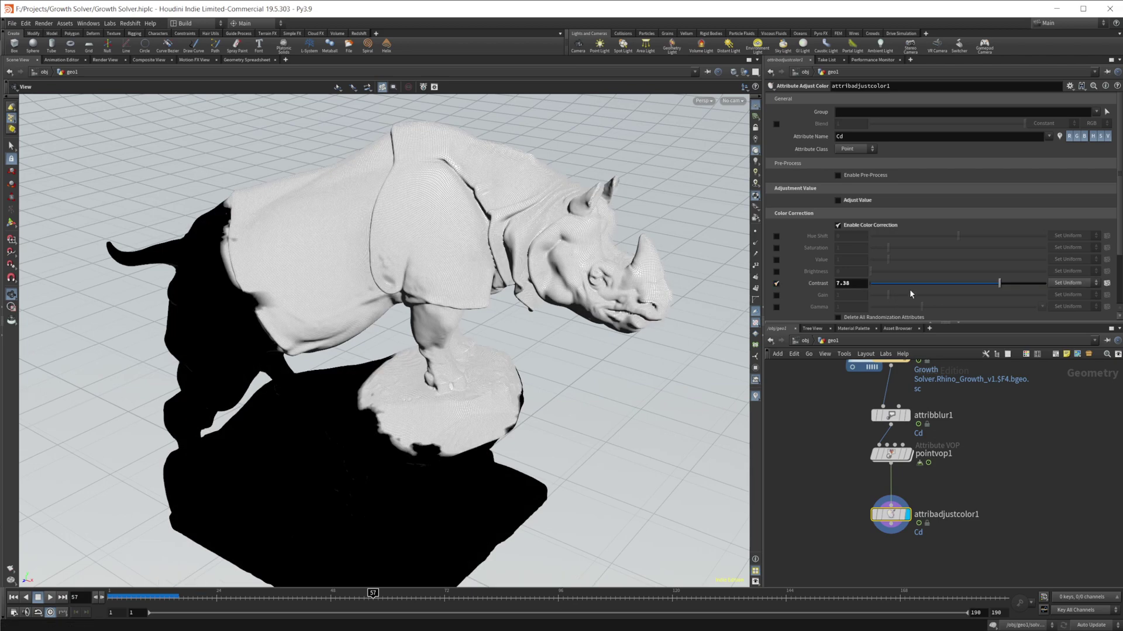
# - Add a Material node below the colour adjust node in geo1
pyautogui.moveTo(910, 508)
pyautogui.click(805, 341)
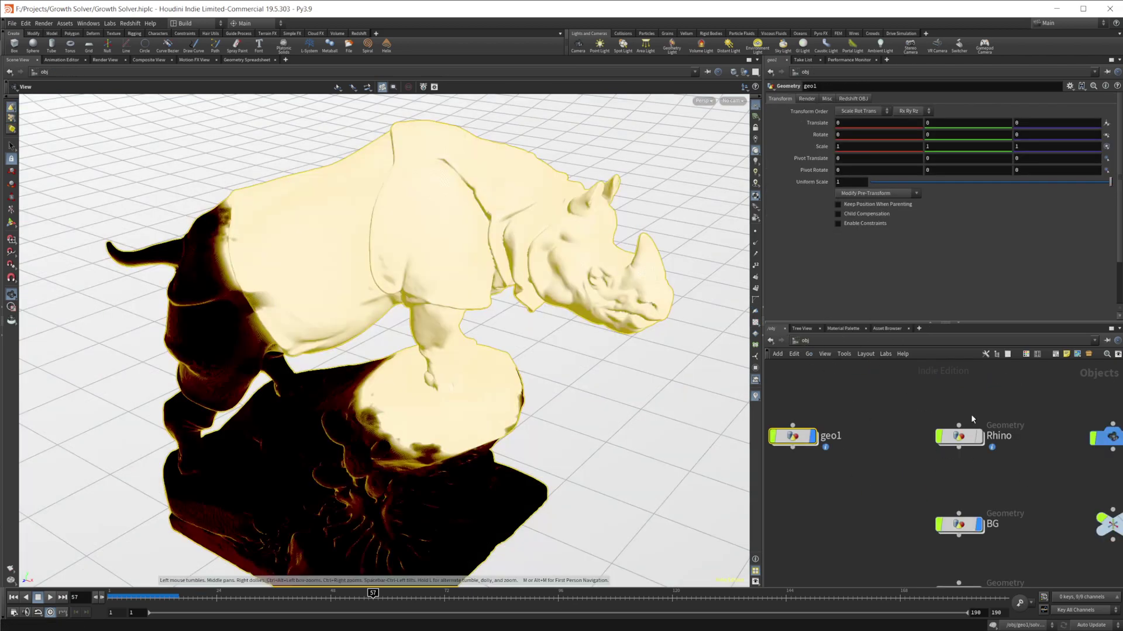
pyautogui.doubleClick(792, 436)
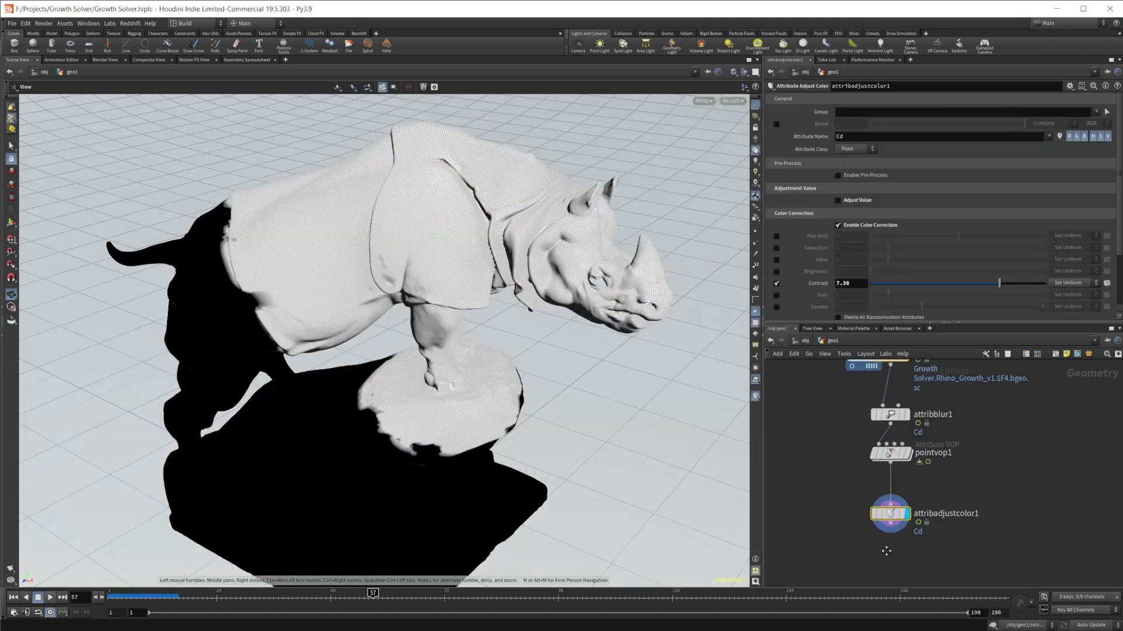
pyautogui.press('Tab')
pyautogui.moveTo(879, 512)
pyautogui.write('material')
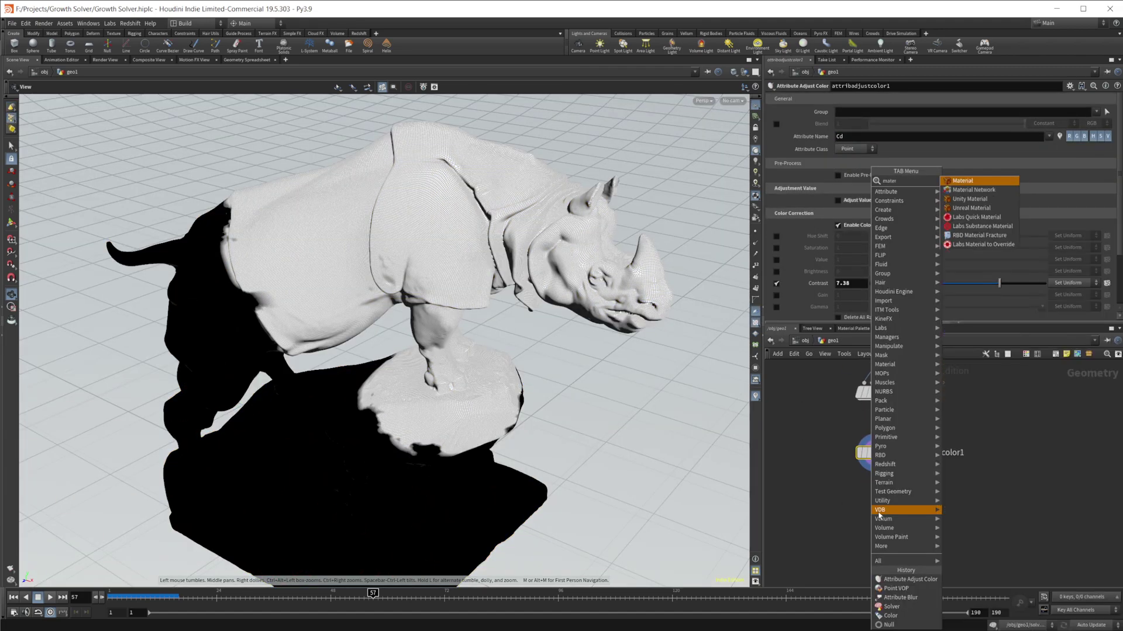
pyautogui.press('Return')
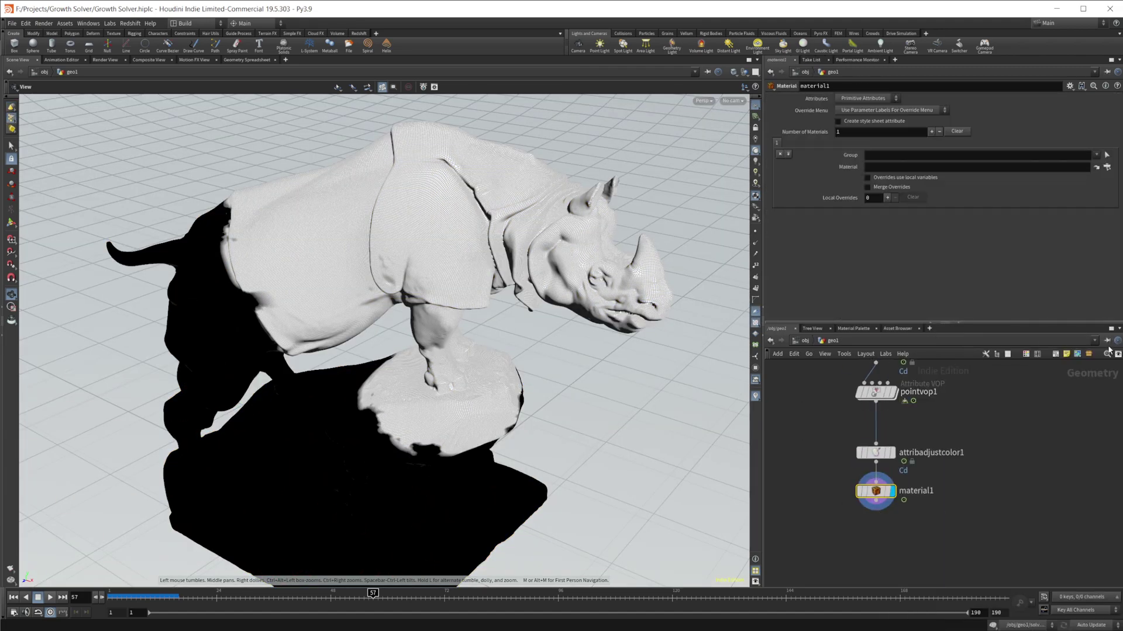
# - Open a second network view and switch it to the materials network
pyautogui.click(1107, 340)
pyautogui.click(930, 329)
pyautogui.click(946, 338)
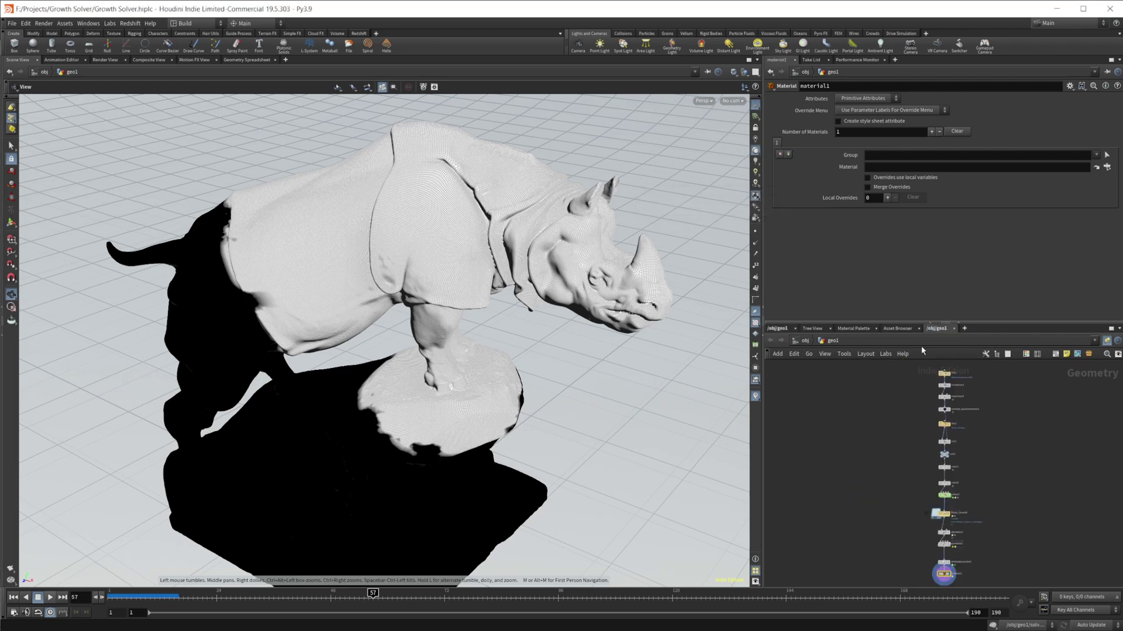
pyautogui.click(807, 341)
pyautogui.click(806, 341)
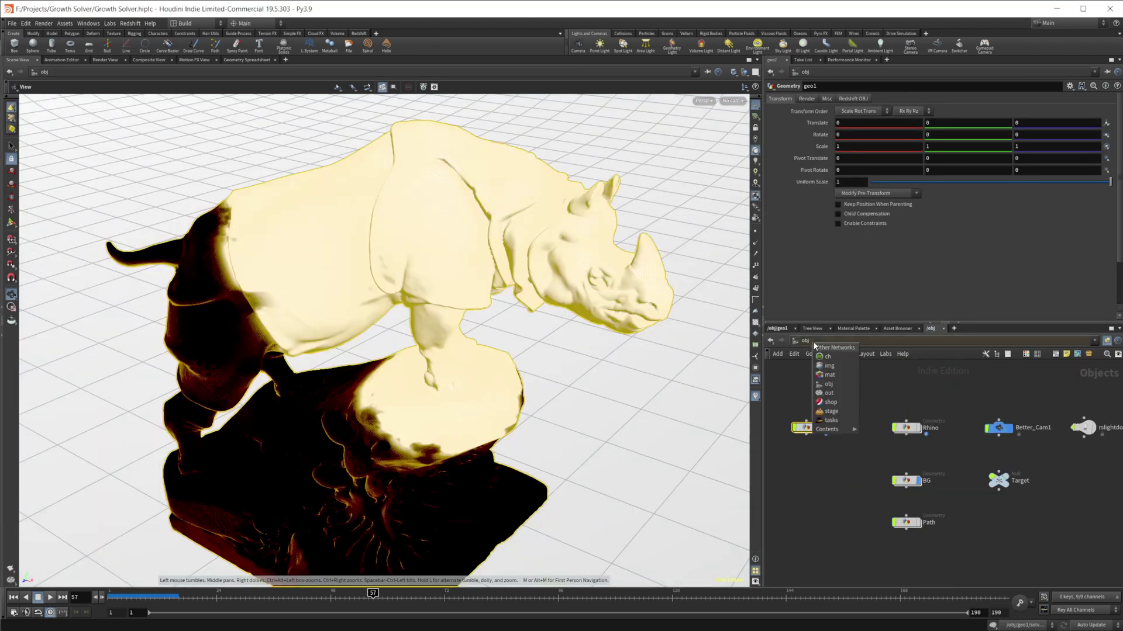
pyautogui.click(842, 376)
pyautogui.moveTo(1001, 503); pyautogui.dragTo(929, 465, button='middle')
# - Create an RS Material Builder and name it Rhino_Tut
pyautogui.press('Tab')
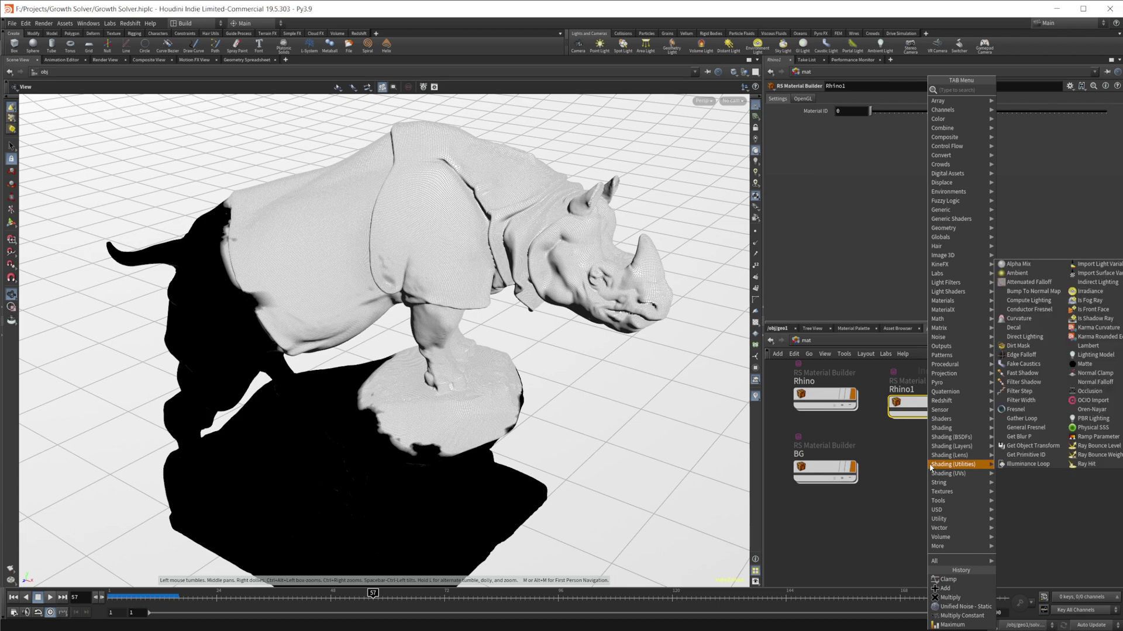
pyautogui.write('rs mat b')
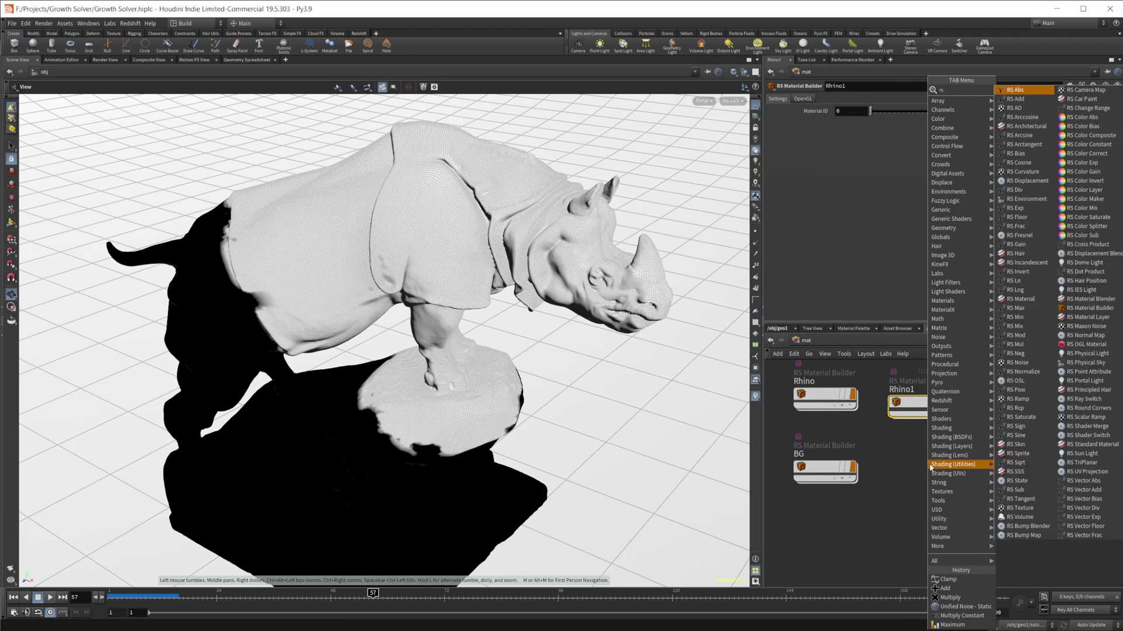
pyautogui.press('Down')
pyautogui.press('Return')
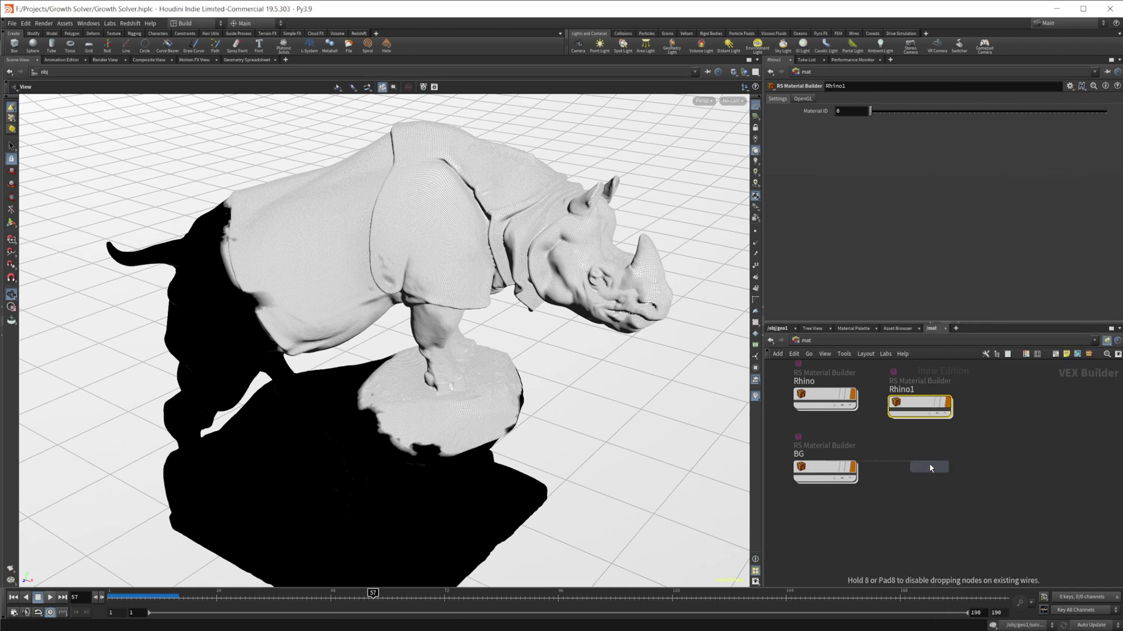
pyautogui.click(931, 468)
pyautogui.doubleClick(935, 454)
pyautogui.write('Rhino_Tut')
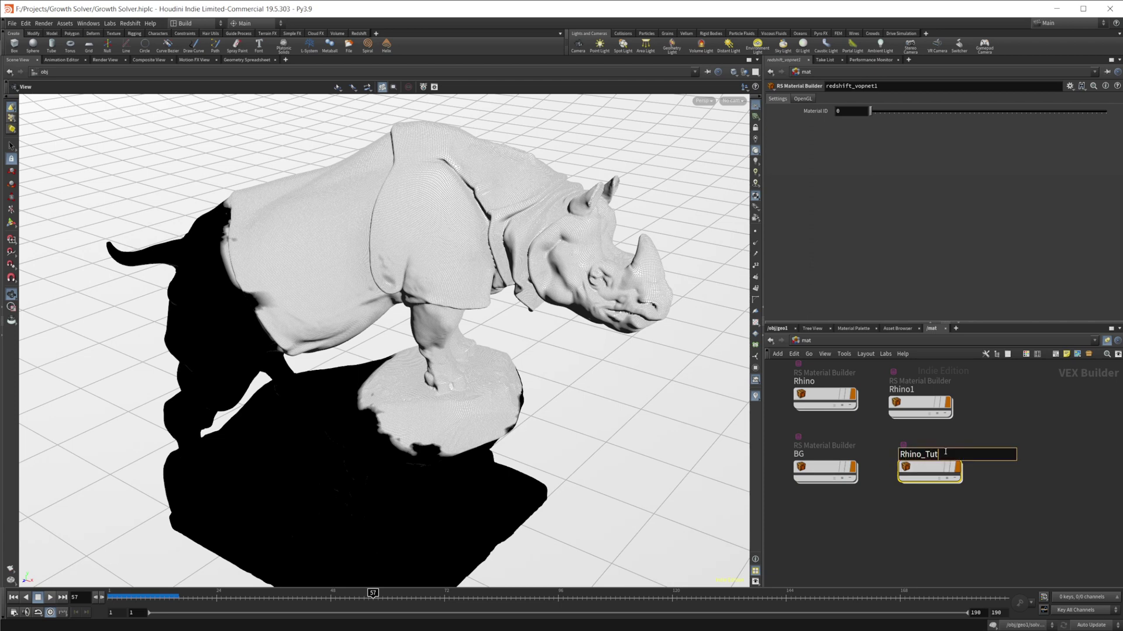
pyautogui.press('Return')
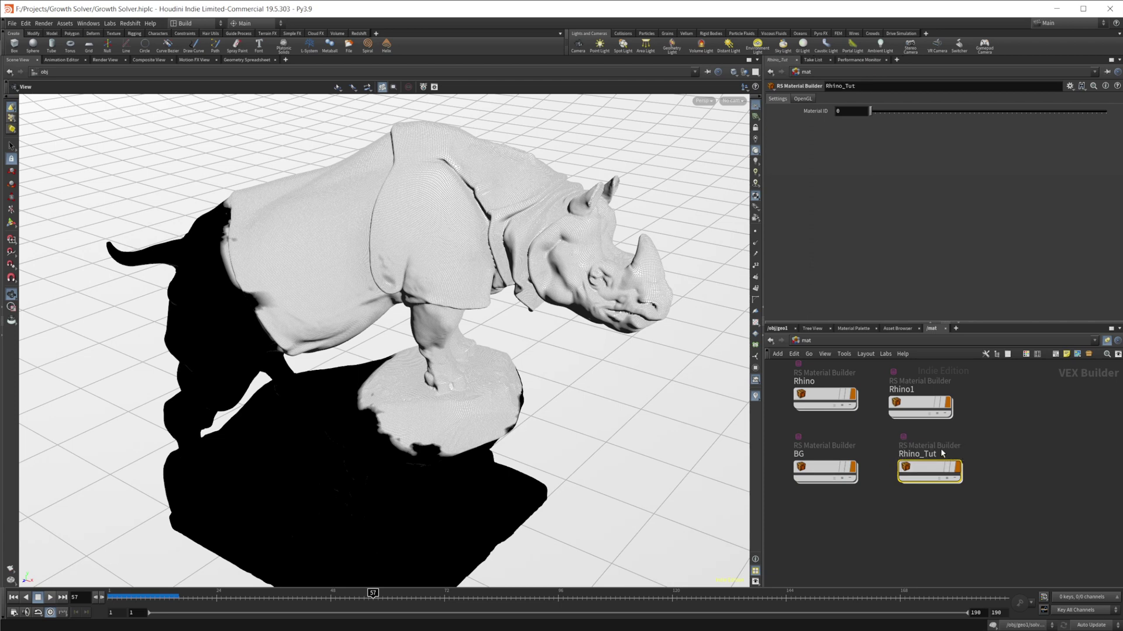
# - Inside Rhino_Tut, duplicate StandardMaterial1 and set StandardMaterial2's reflection roughness to 0.812
pyautogui.doubleClick(932, 469)
pyautogui.moveTo(882, 487); pyautogui.dragTo(890, 456, button='middle')
pyautogui.keyDown('alt'); pyautogui.moveTo(897, 415); pyautogui.dragTo(897, 495); pyautogui.keyUp('alt')
pyautogui.moveTo(1005, 426); pyautogui.dragTo(1053, 426)
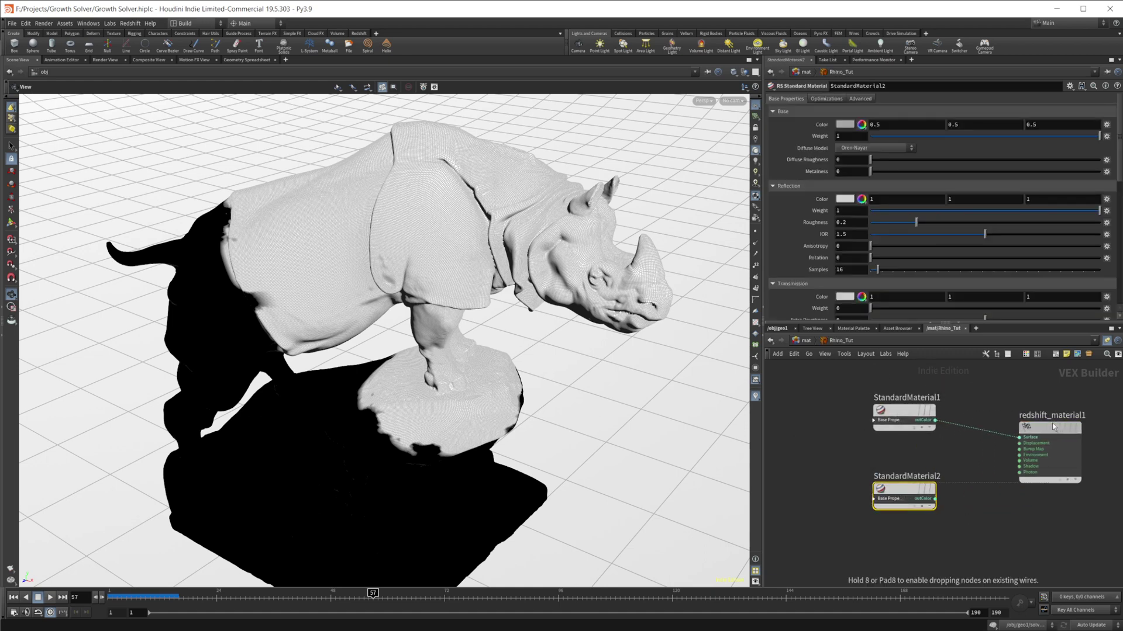
pyautogui.click(1056, 223)
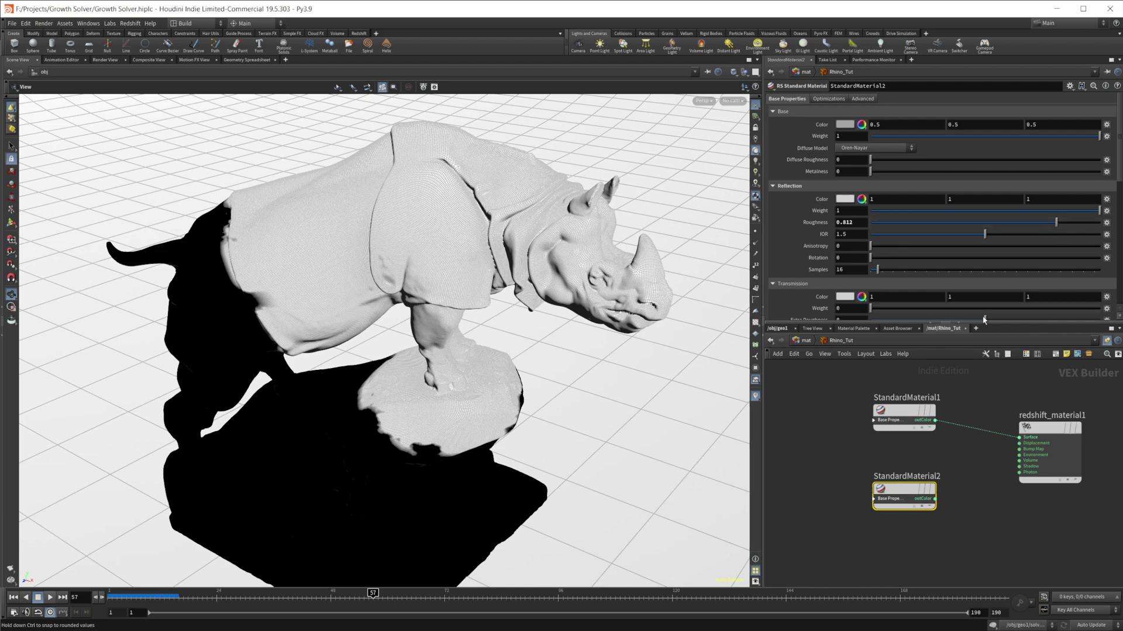
# - Insert an RS Material Blender between StandardMaterial1 and redshift_material1
pyautogui.click(903, 412)
pyautogui.moveTo(979, 494); pyautogui.dragTo(950, 484, button='middle')
pyautogui.press('Tab')
pyautogui.write('rs mater')
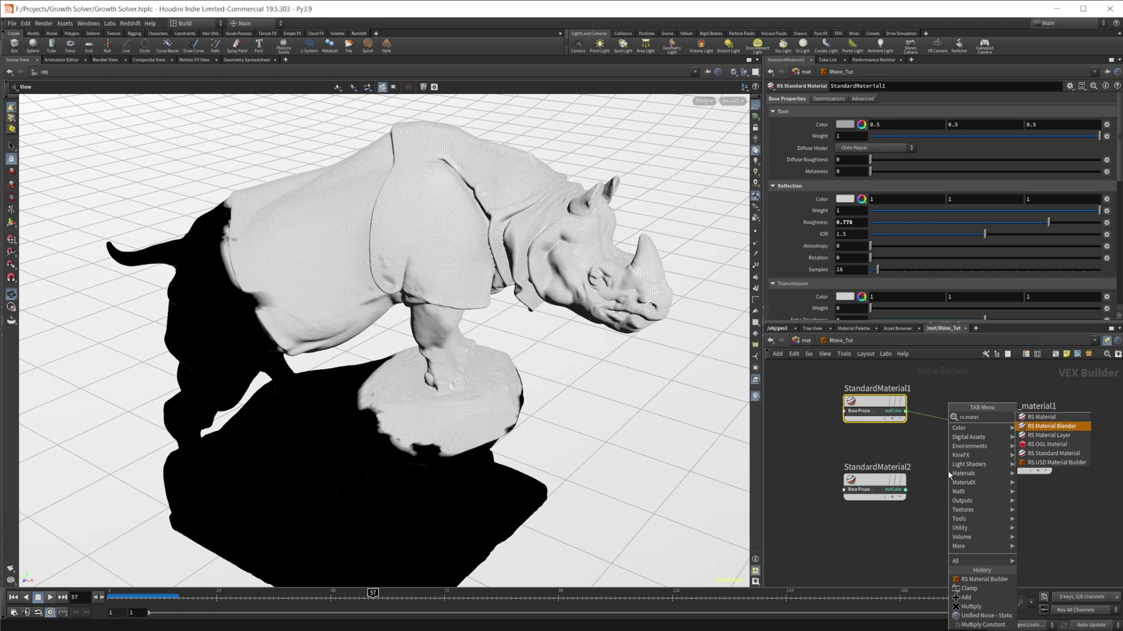
pyautogui.click(1051, 426)
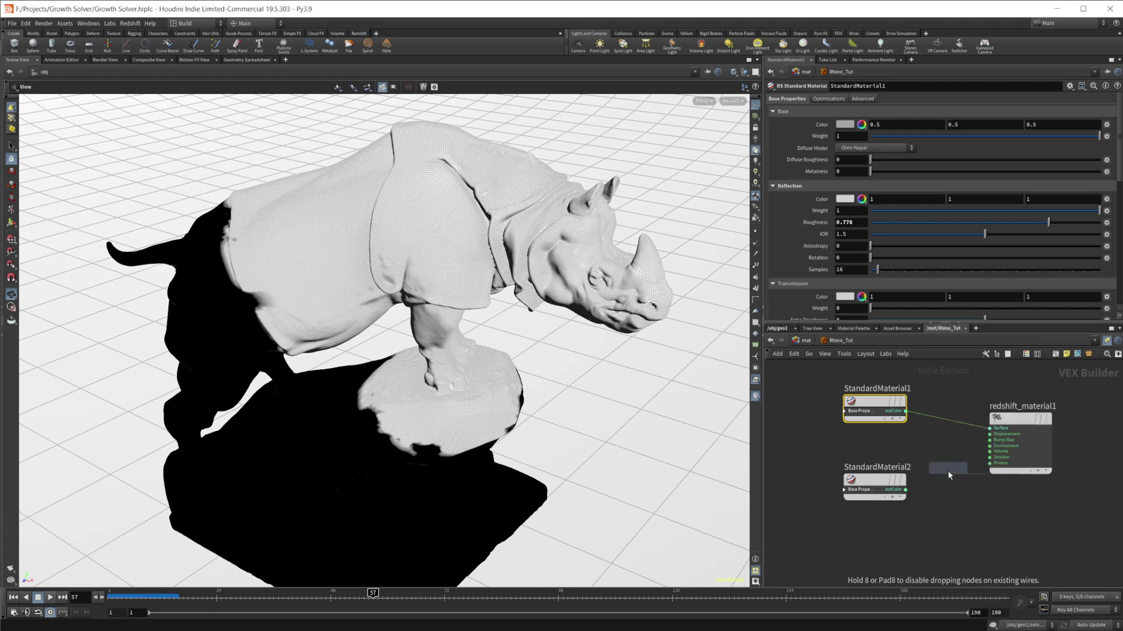
pyautogui.click(948, 470)
pyautogui.moveTo(939, 469); pyautogui.dragTo(953, 429)
pyautogui.scroll(3, 930, 517)
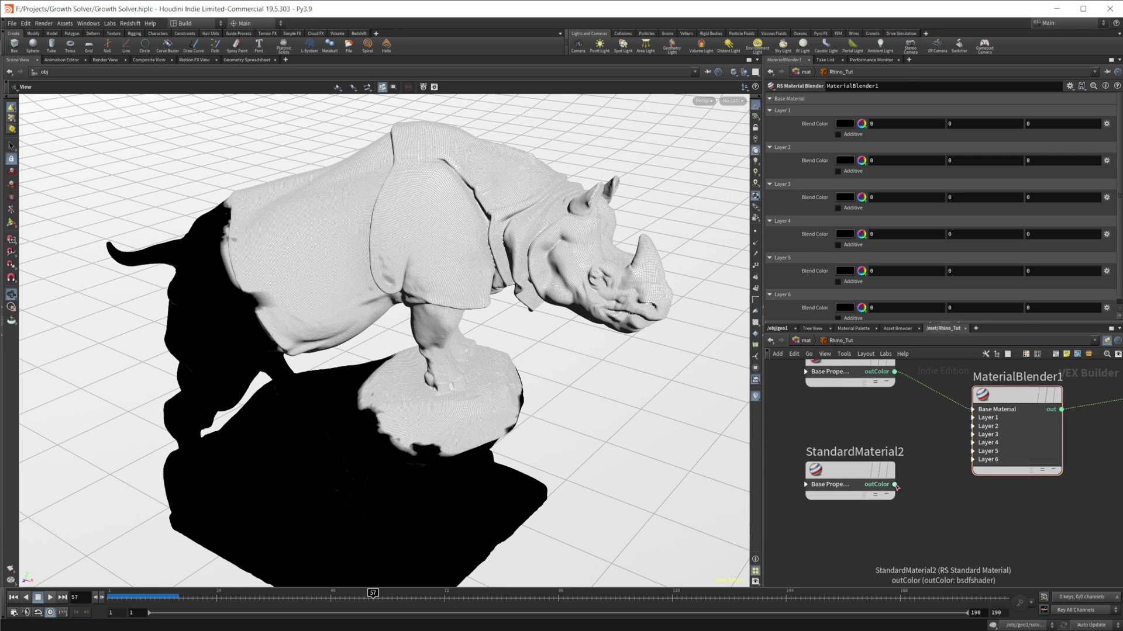
# - Wire StandardMaterial2's outColor into MaterialBlender1's layerColor1 input
pyautogui.moveTo(895, 484); pyautogui.dragTo(984, 427)
pyautogui.click(986, 436)
pyautogui.moveTo(937, 522); pyautogui.dragTo(970, 546, button='middle')
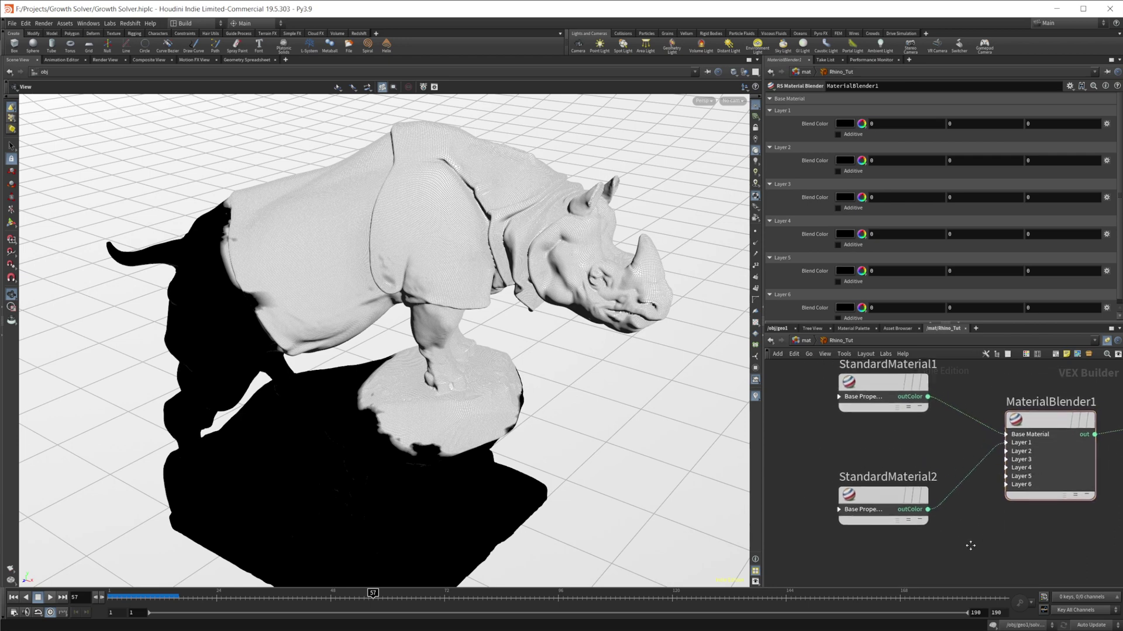
# - Give StandardMaterial1 a slightly desaturated orange base colour with value 0.719
pyautogui.click(891, 385)
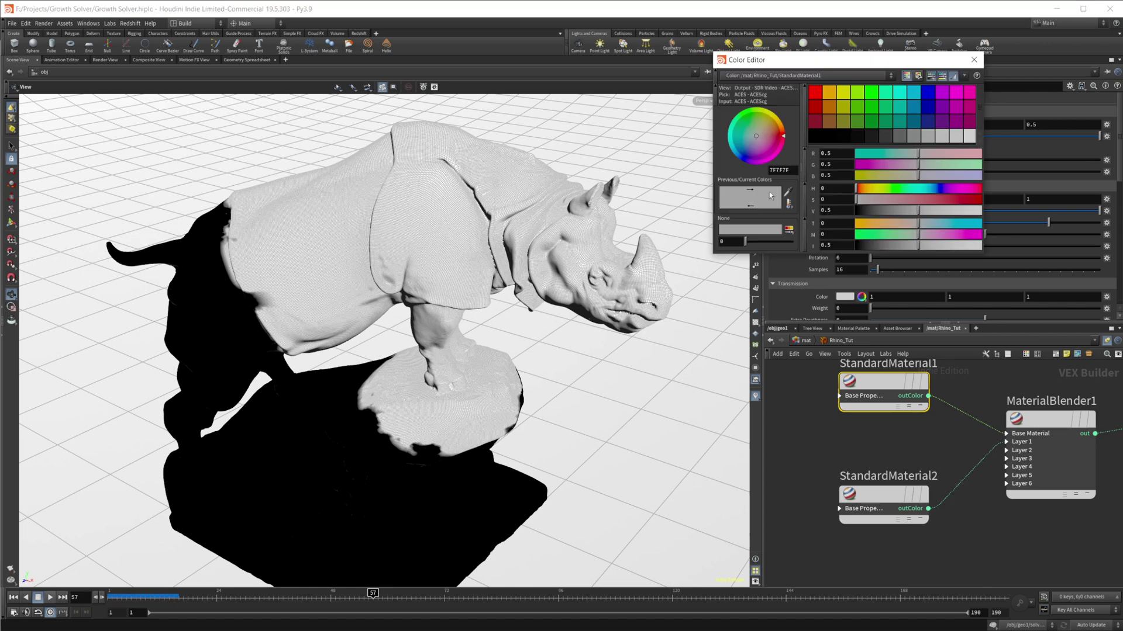
pyautogui.click(843, 125)
pyautogui.click(842, 93)
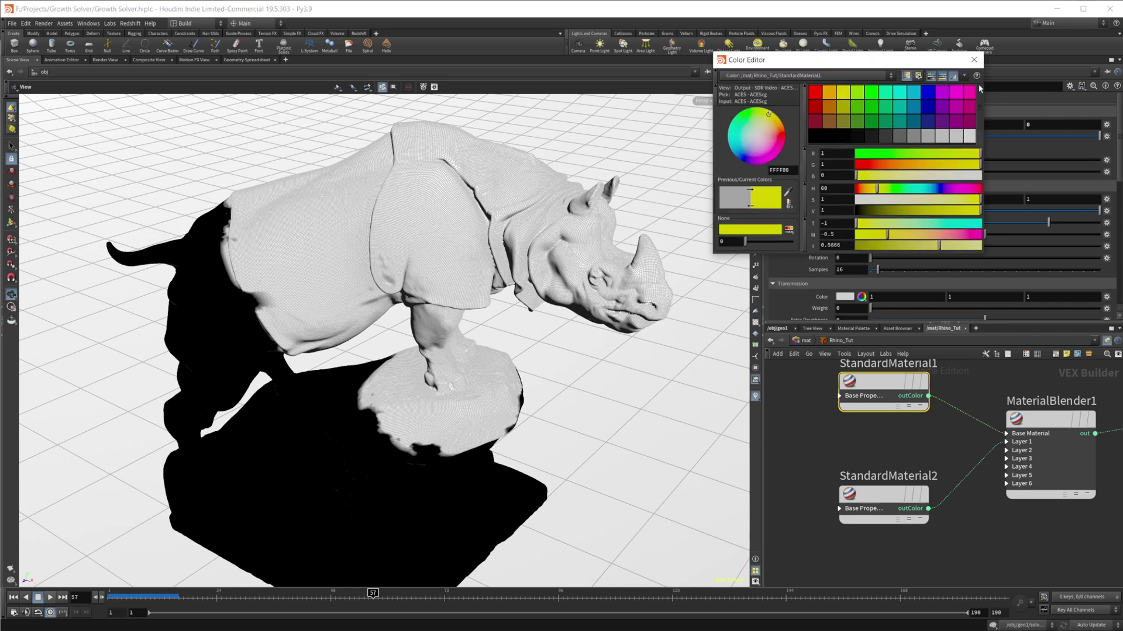
pyautogui.click(831, 96)
pyautogui.moveTo(778, 122); pyautogui.dragTo(776, 131)
pyautogui.moveTo(916, 210); pyautogui.dragTo(945, 211)
pyautogui.click(973, 61)
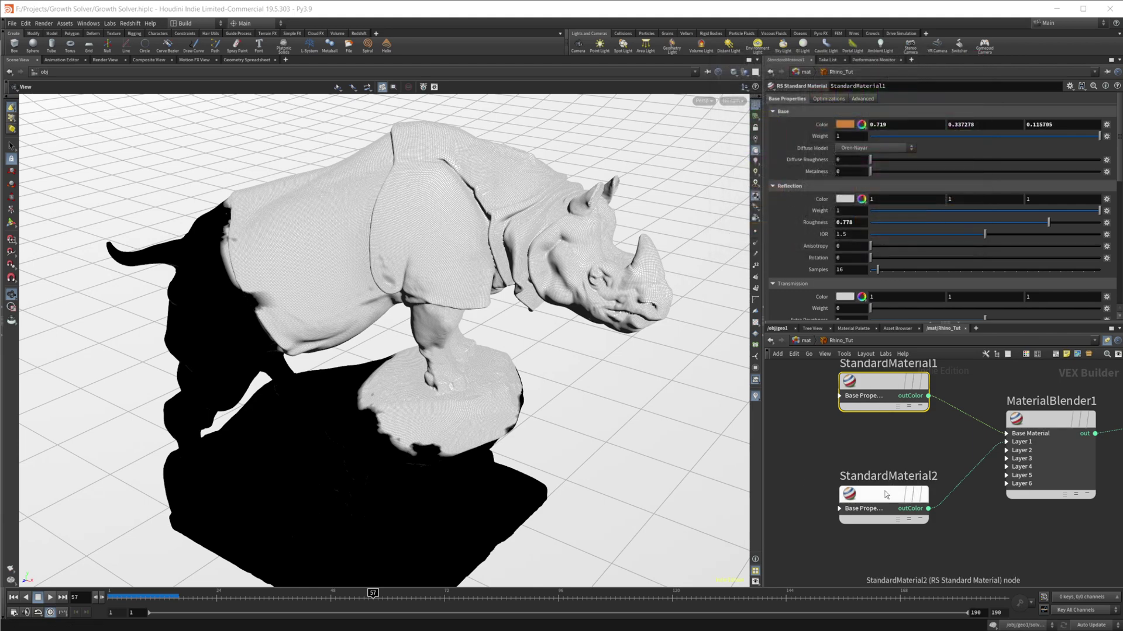
# - Give StandardMaterial2 a light blue base colour (0.340574, 0.580636, 1)
pyautogui.click(887, 495)
pyautogui.click(841, 127)
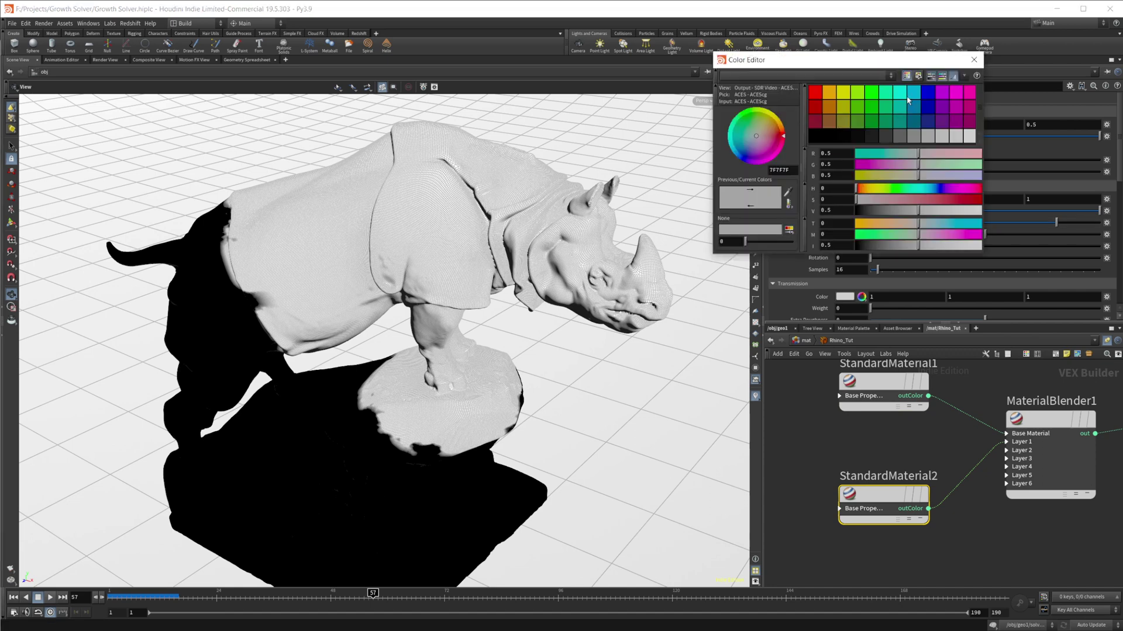
pyautogui.click(908, 100)
pyautogui.click(737, 153)
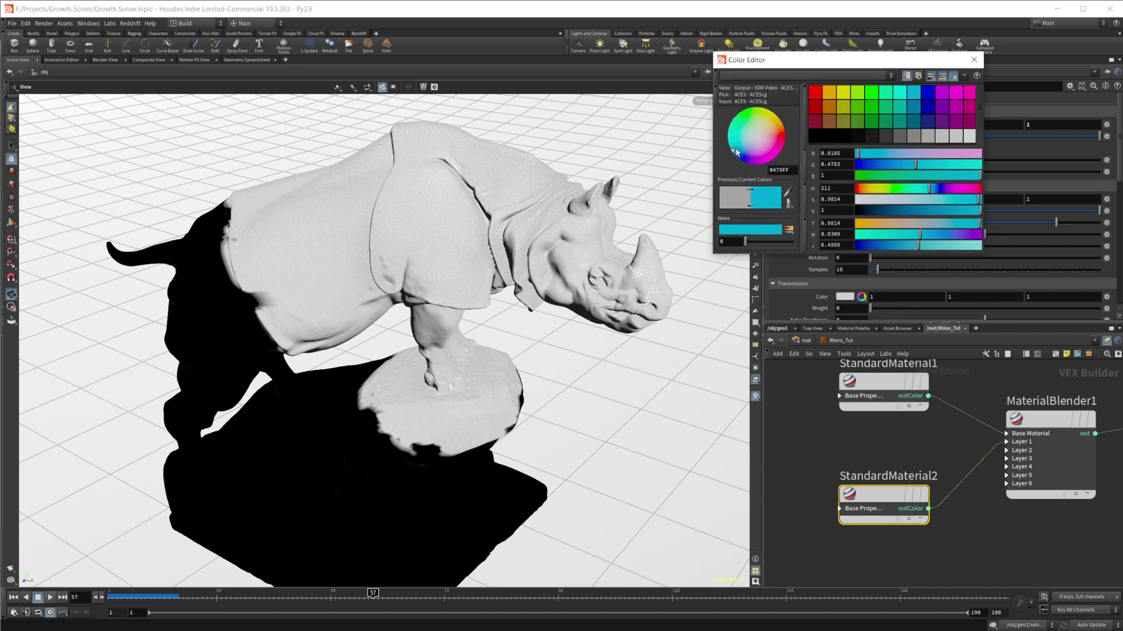
pyautogui.moveTo(737, 153); pyautogui.dragTo(744, 149)
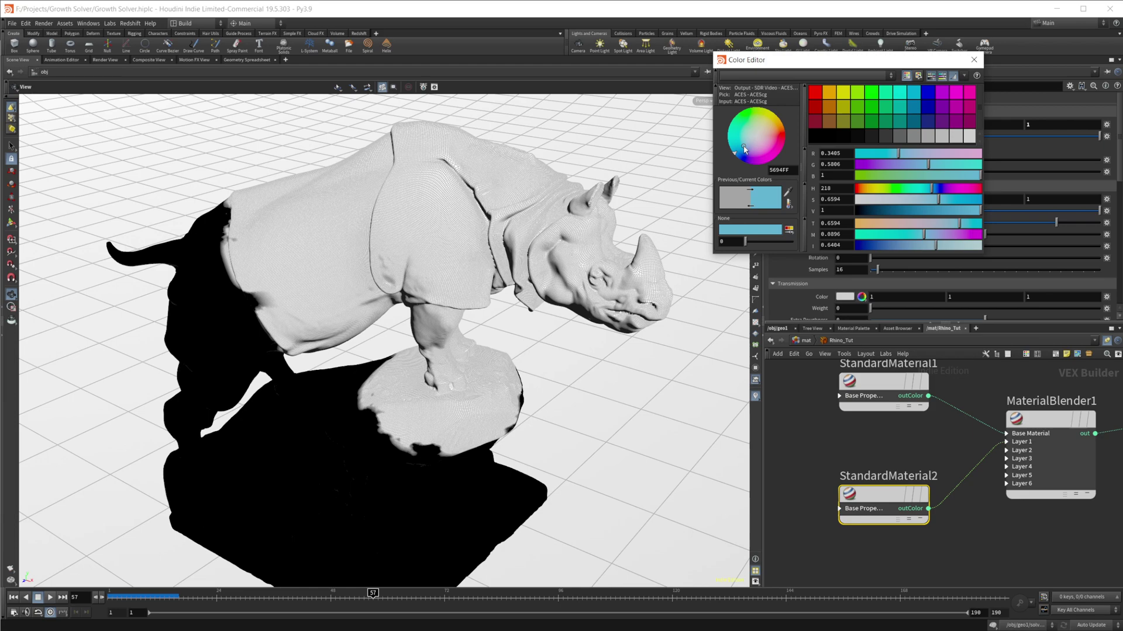
pyautogui.click(973, 60)
pyautogui.moveTo(827, 464); pyautogui.dragTo(880, 457, button='middle')
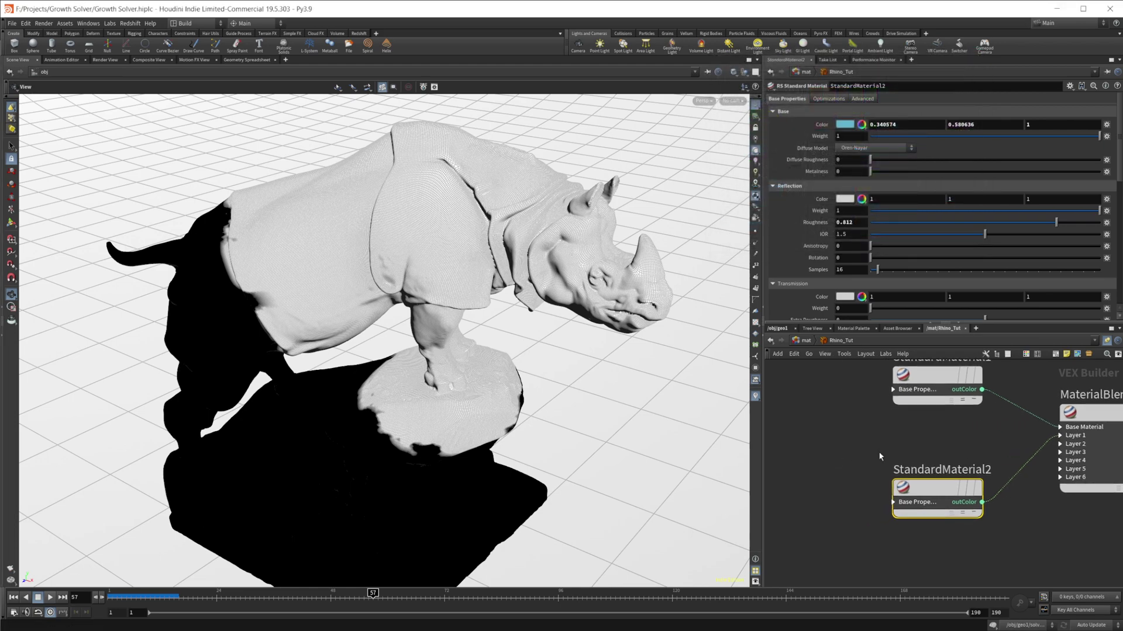
# - Add an RS Point Attribute node (rspoi) reading Cd beside the materials
pyautogui.press('Tab')
pyautogui.write('rs')
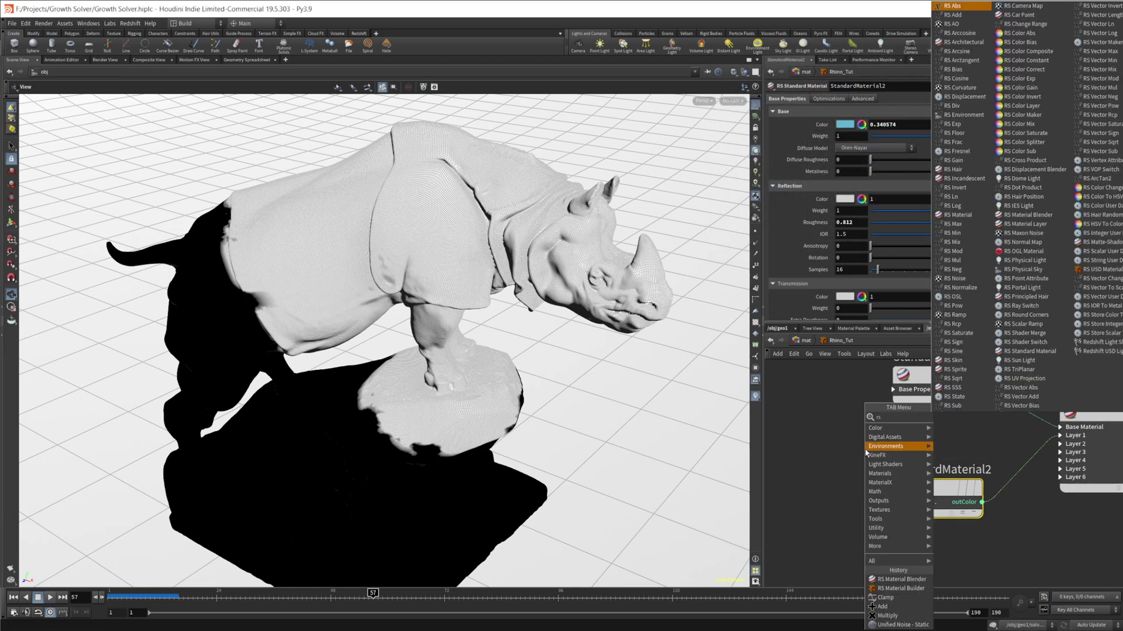
pyautogui.write('poi')
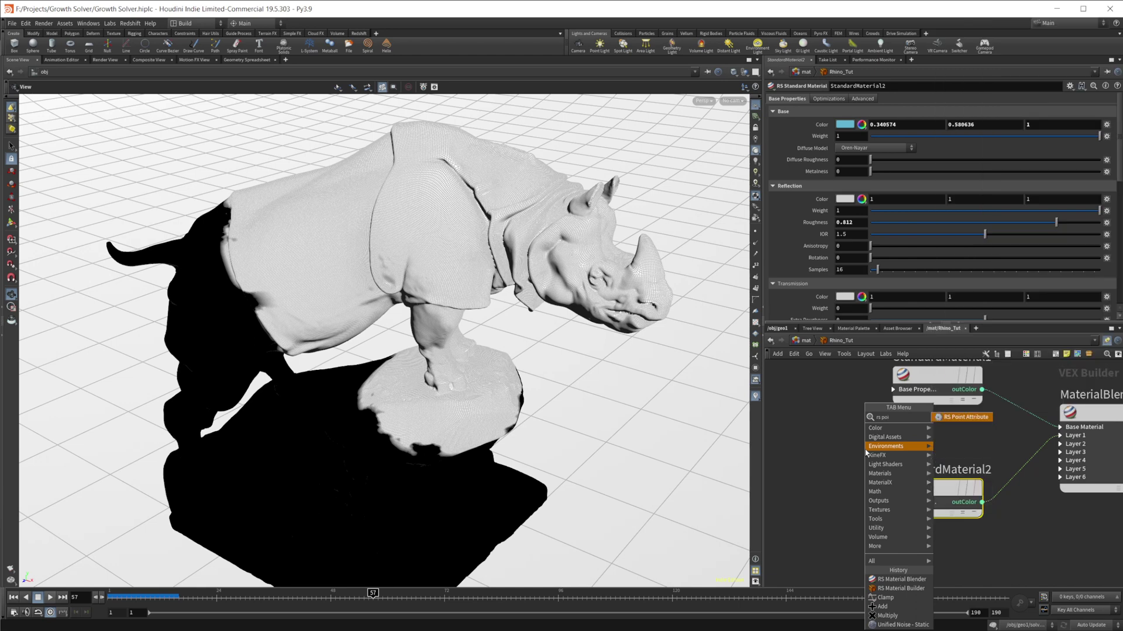
pyautogui.press('Return')
pyautogui.click(866, 453)
pyautogui.moveTo(859, 457); pyautogui.dragTo(790, 431)
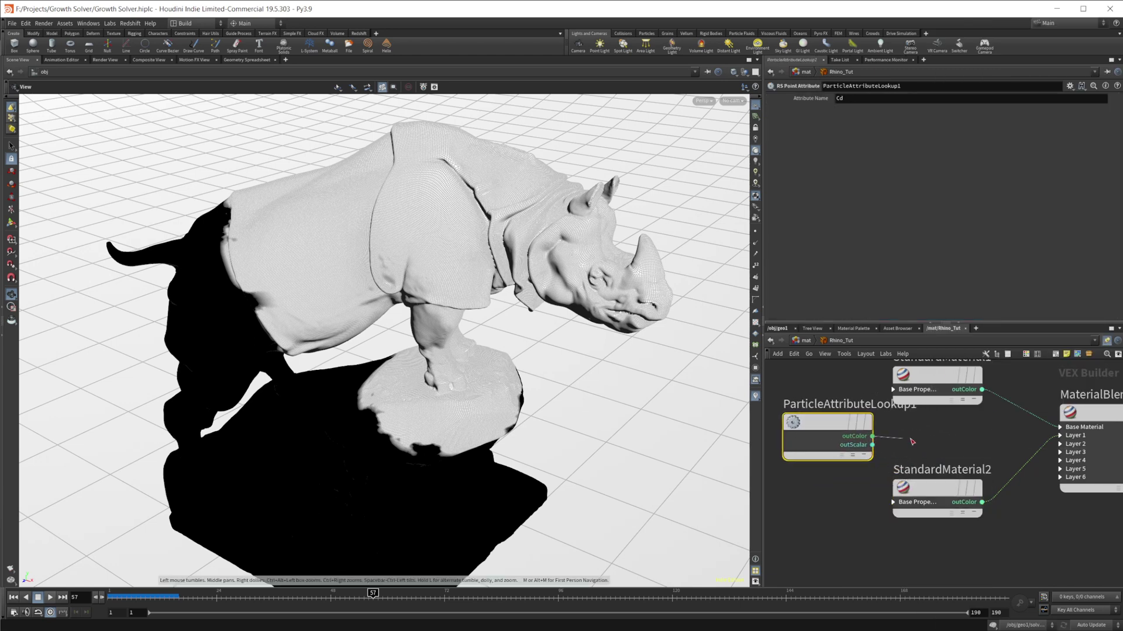
# - Wire its outColor into MaterialBlender1's Layer 1 and expand Layer 1's inputs
pyautogui.moveTo(871, 437); pyautogui.dragTo(1102, 457)
pyautogui.press('h')
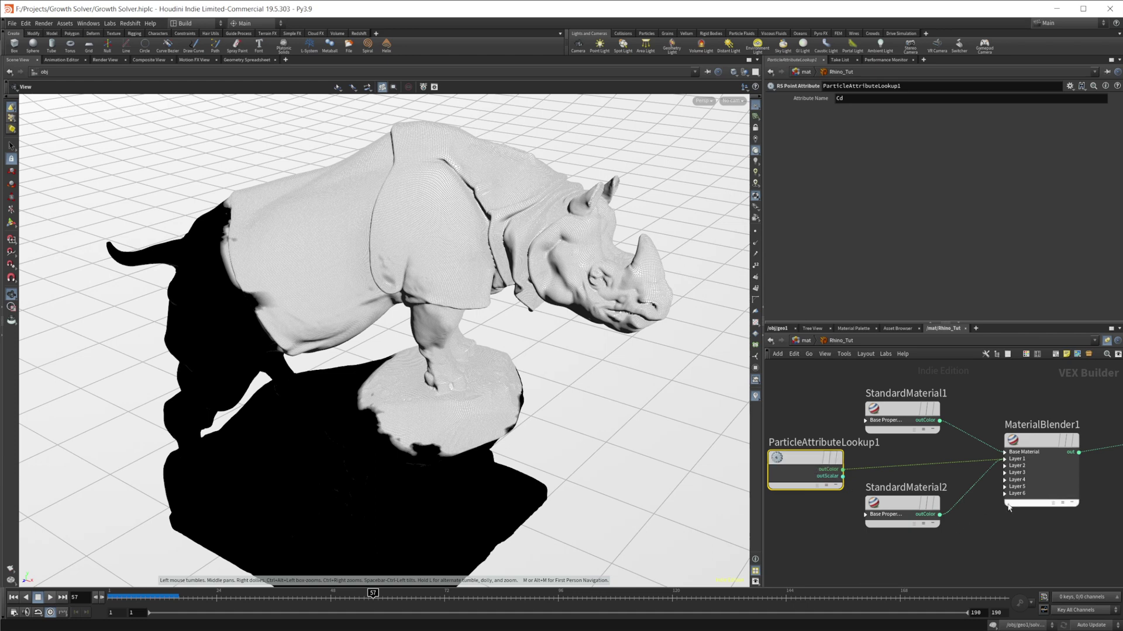
pyautogui.click(1005, 459)
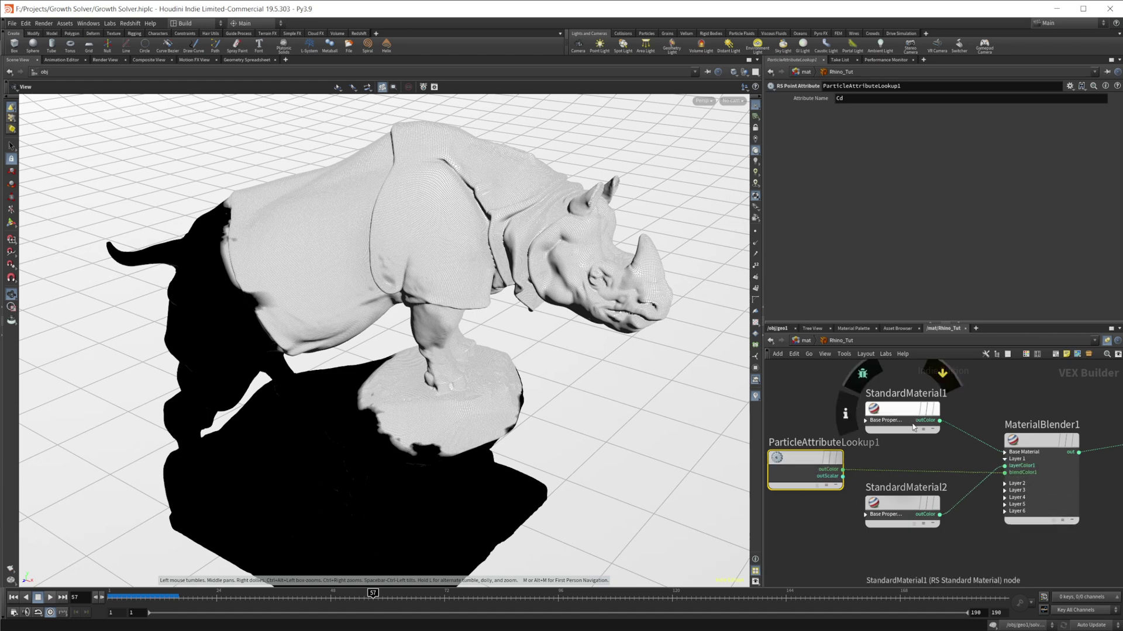
# - Open a Redshift RenderView of the rhino from geo1, then open material1's Material chooser
pyautogui.click(783, 330)
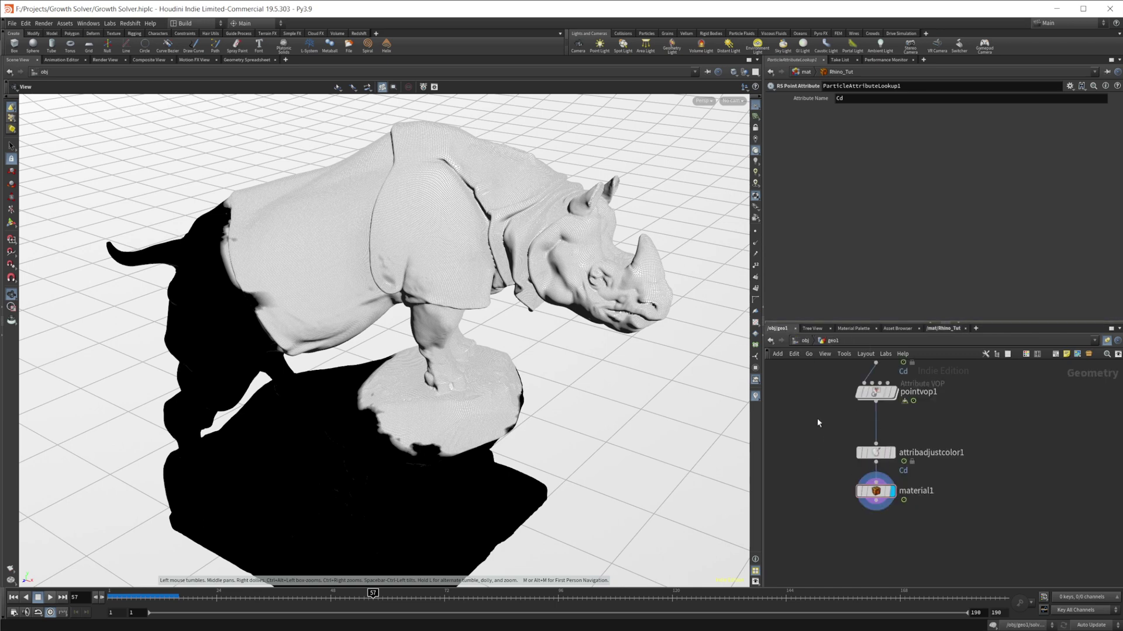
pyautogui.click(359, 34)
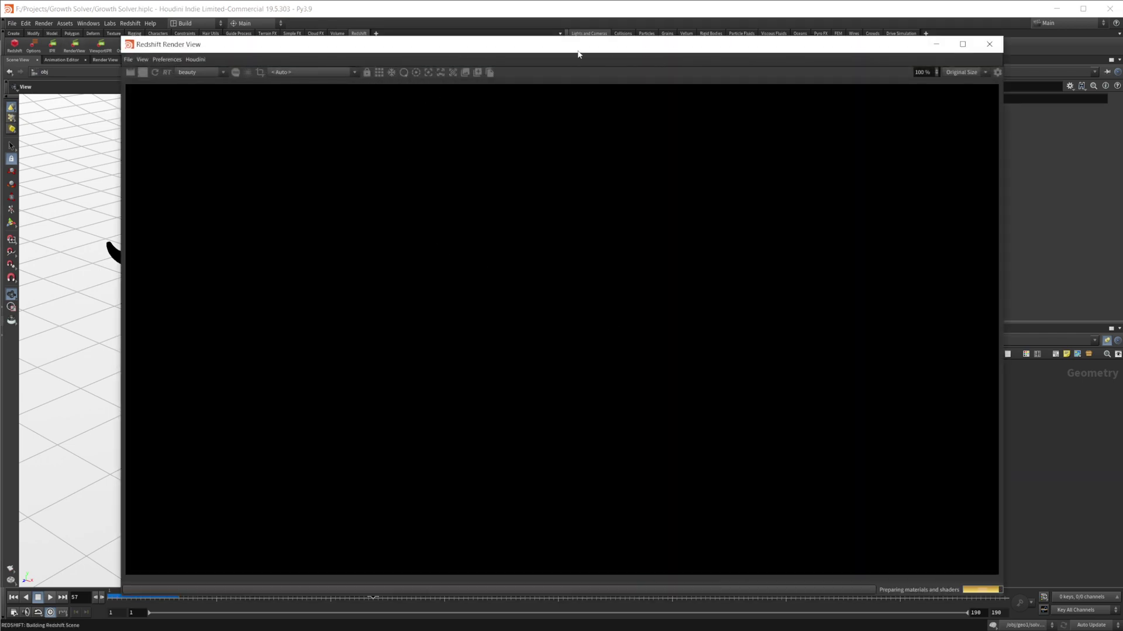
pyautogui.moveTo(567, 47); pyautogui.dragTo(839, 52)
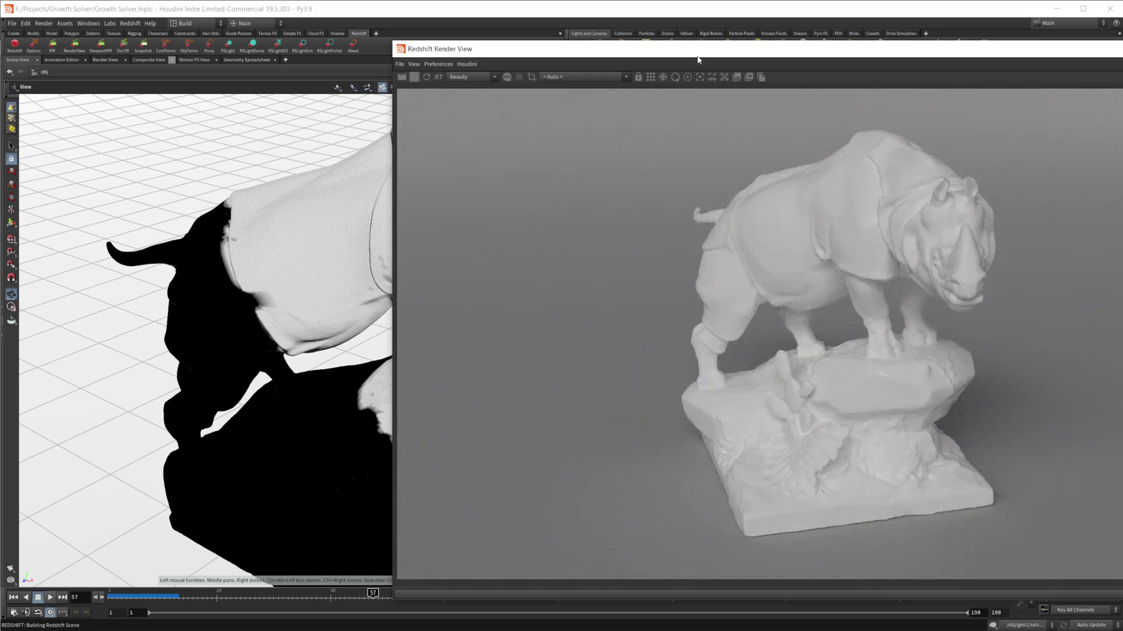
pyautogui.moveTo(698, 59); pyautogui.dragTo(350, 55)
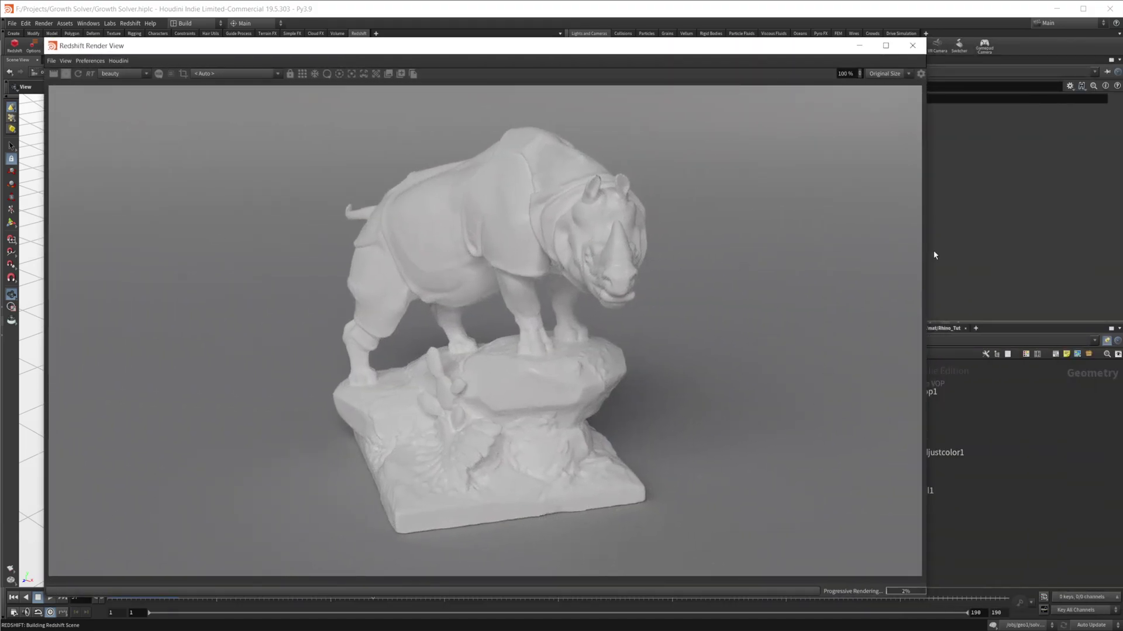
pyautogui.moveTo(930, 246); pyautogui.dragTo(642, 268)
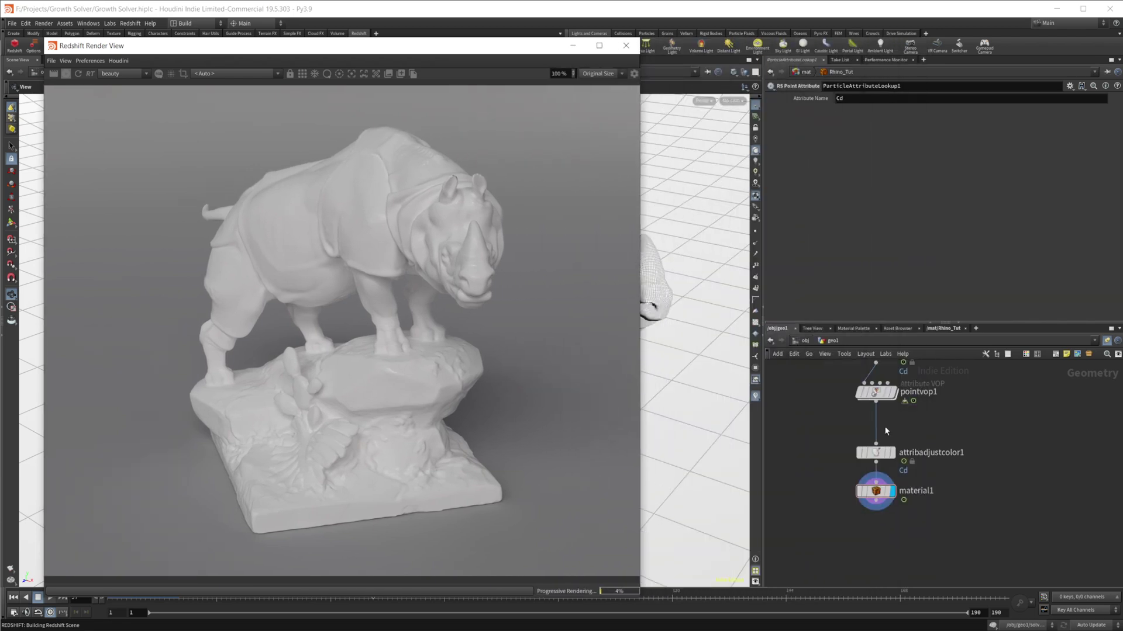
pyautogui.click(880, 493)
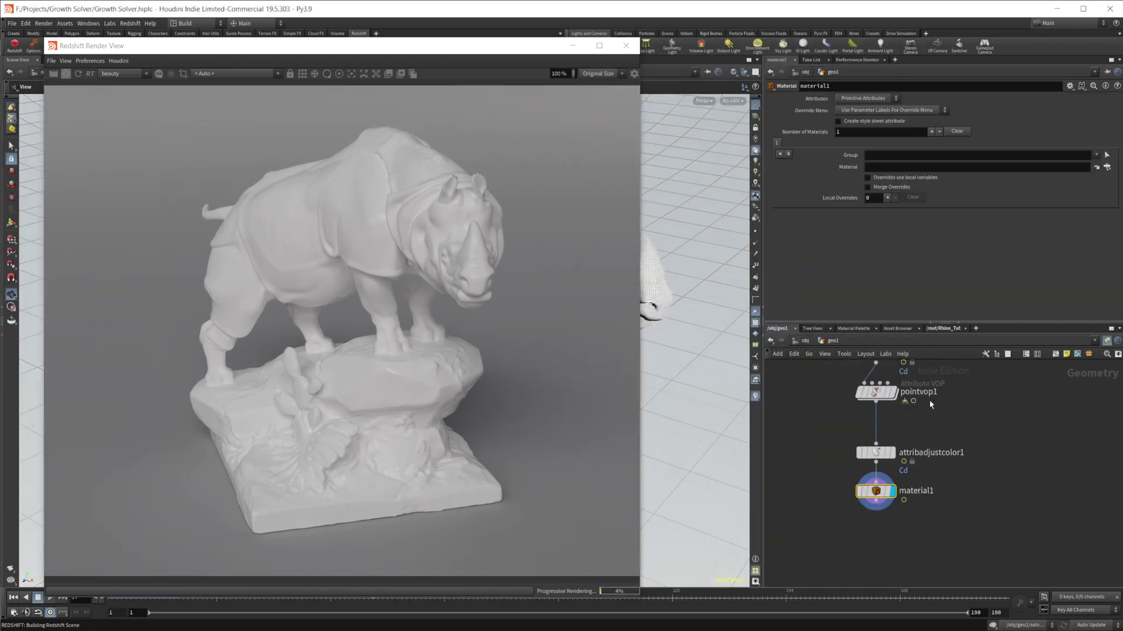
pyautogui.click(1107, 168)
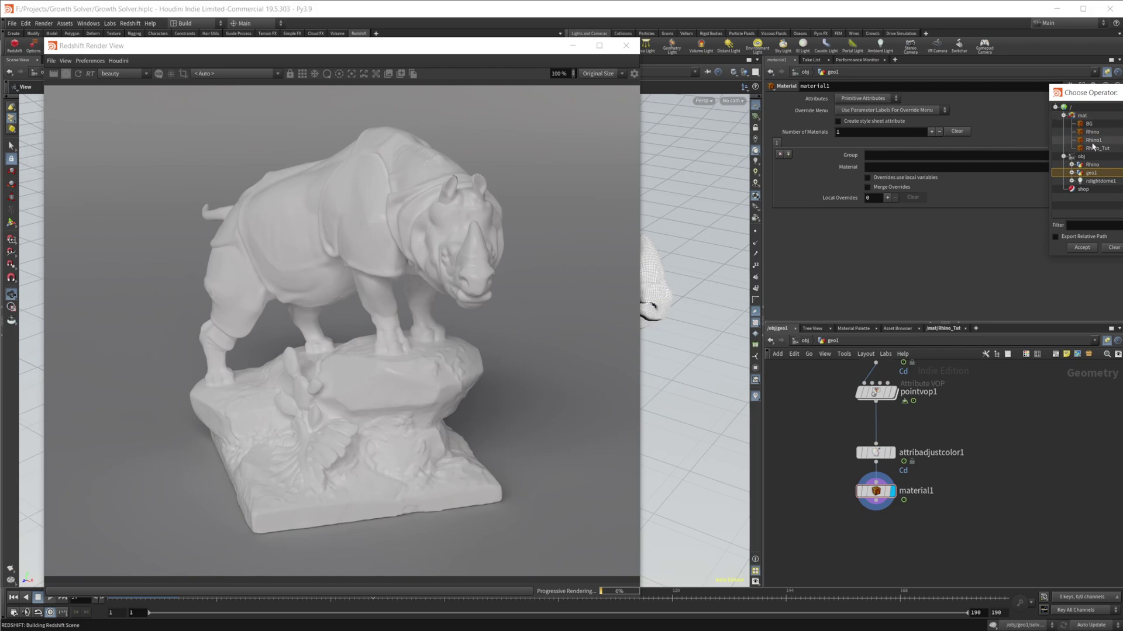
# - Set material1's Material path to /mat/Rhino_Tut so the render shows blue and orange
pyautogui.doubleClick(1097, 148)
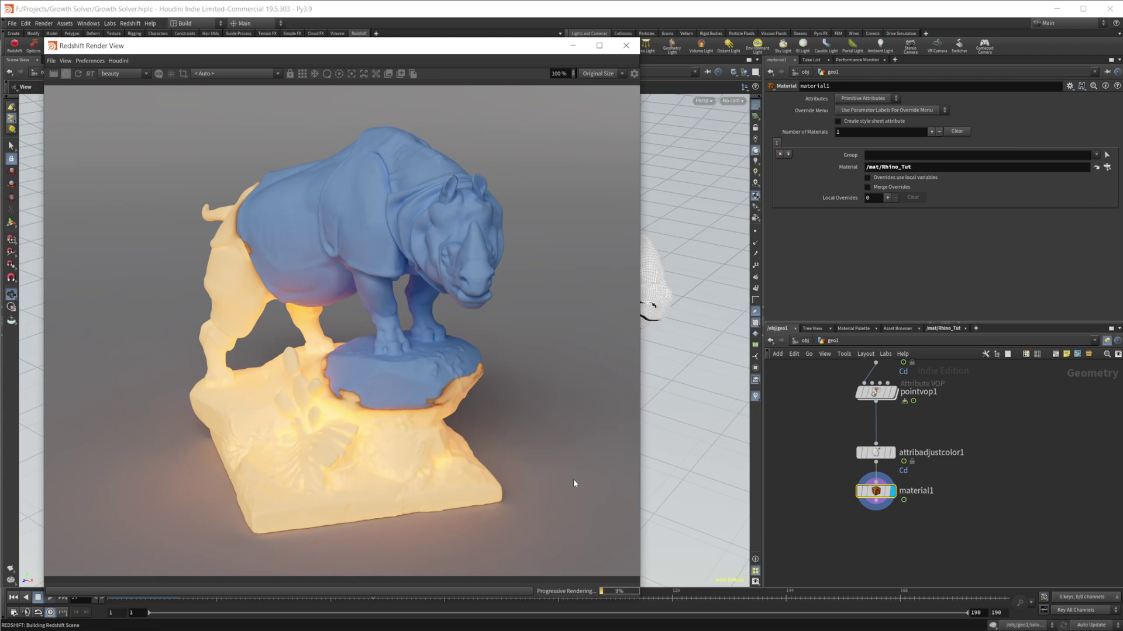
# - Move up the geo1 node chain past null1 and color1 and select the color2 node
pyautogui.scroll(-5, 857, 535)
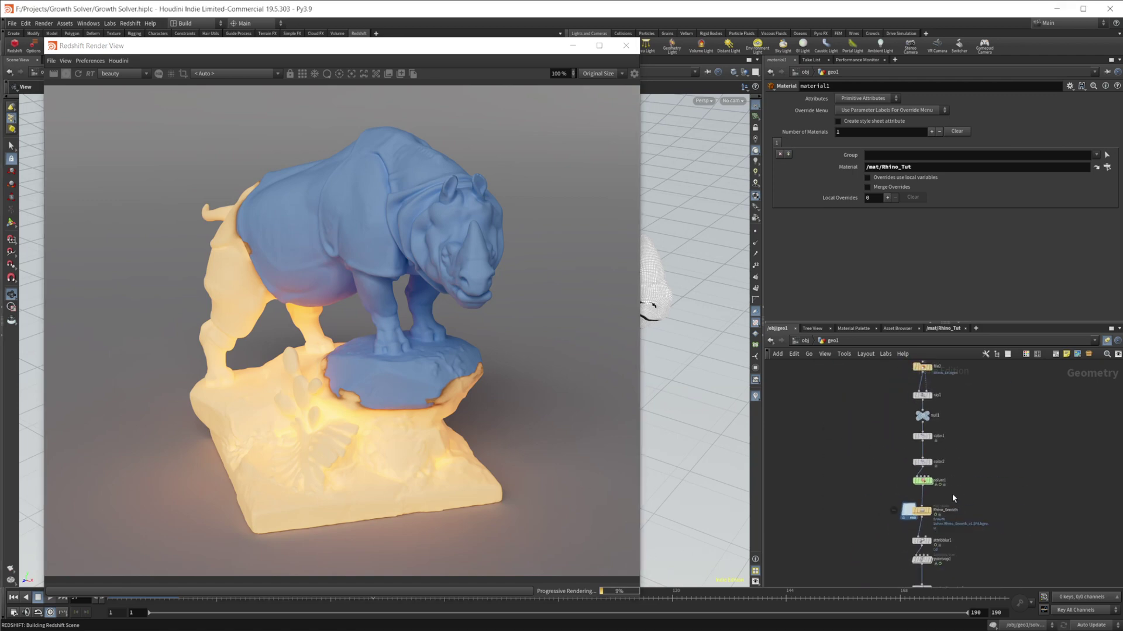
pyautogui.scroll(3, 953, 490)
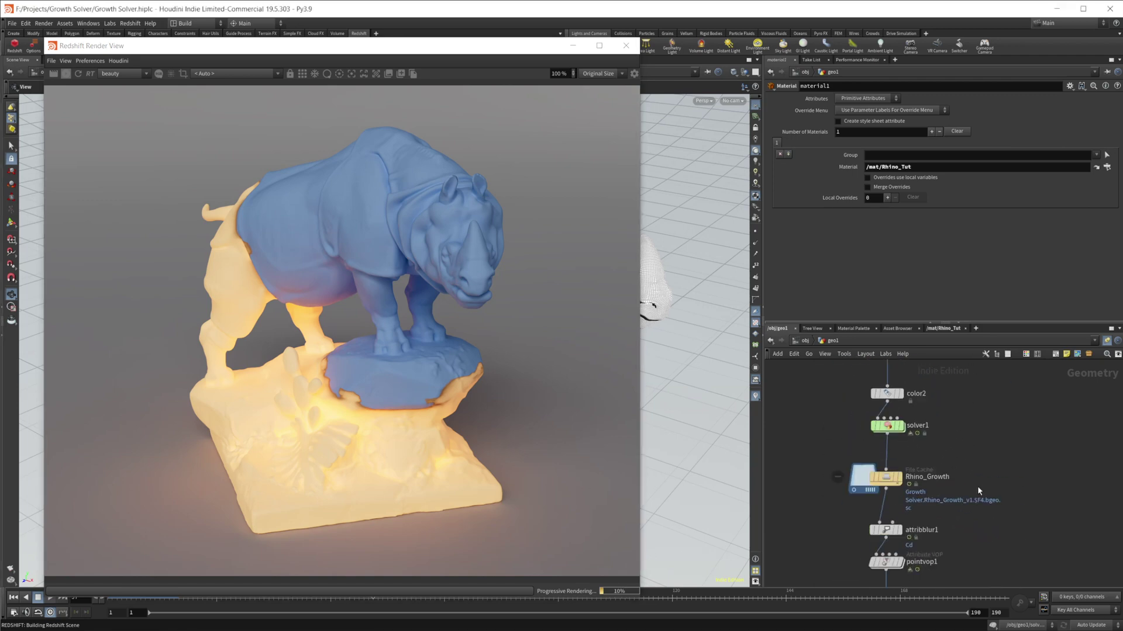
pyautogui.moveTo(966, 414); pyautogui.dragTo(963, 497, button='middle')
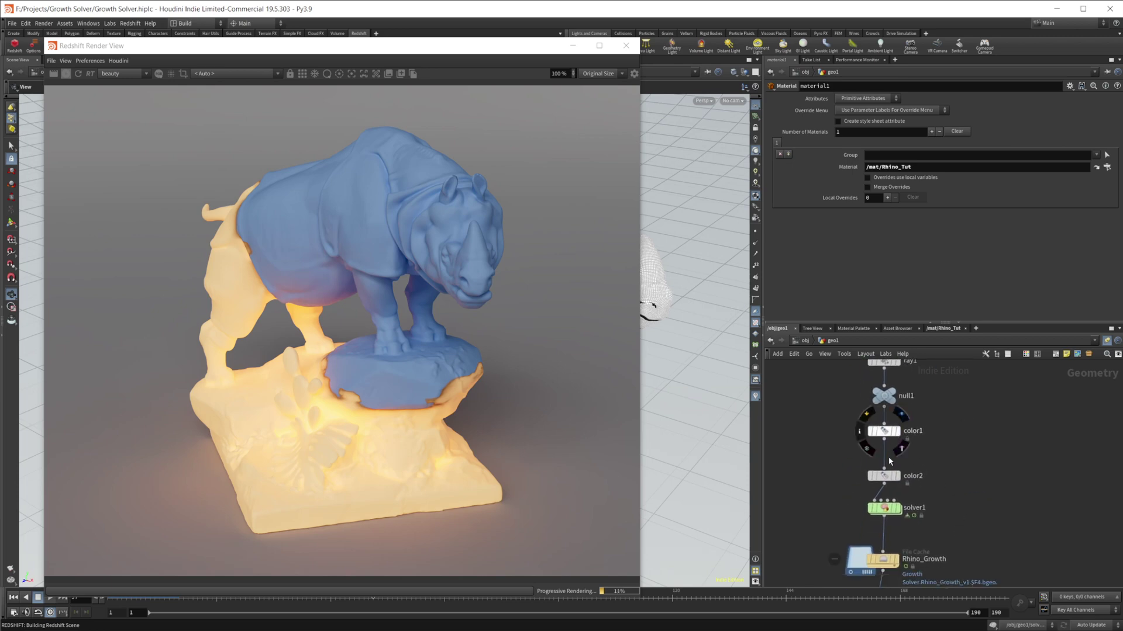
pyautogui.click(883, 475)
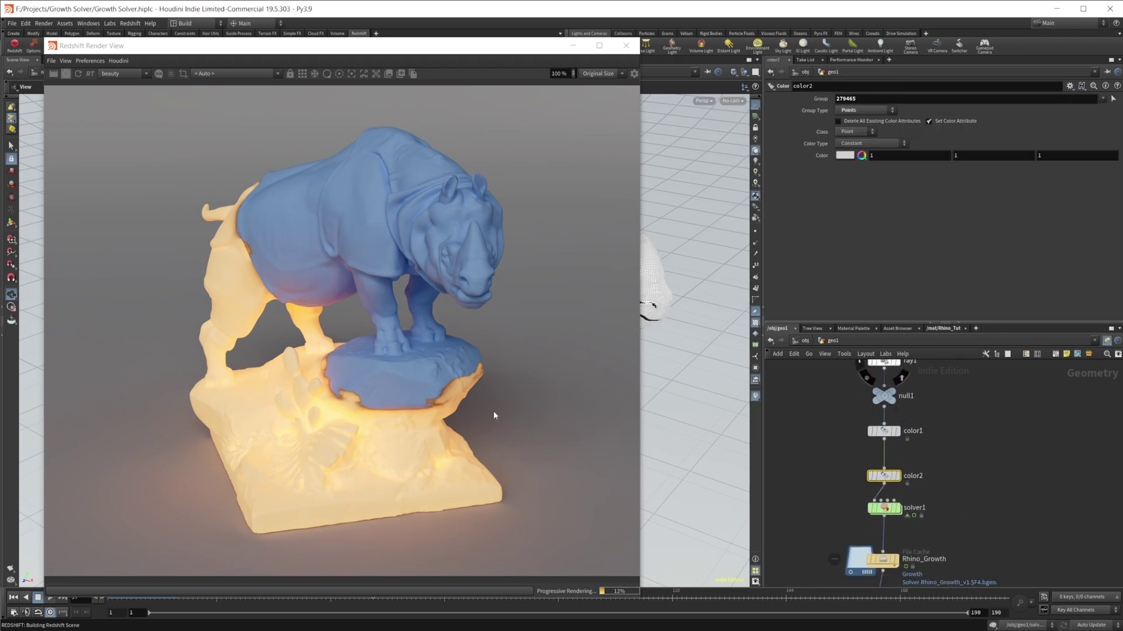